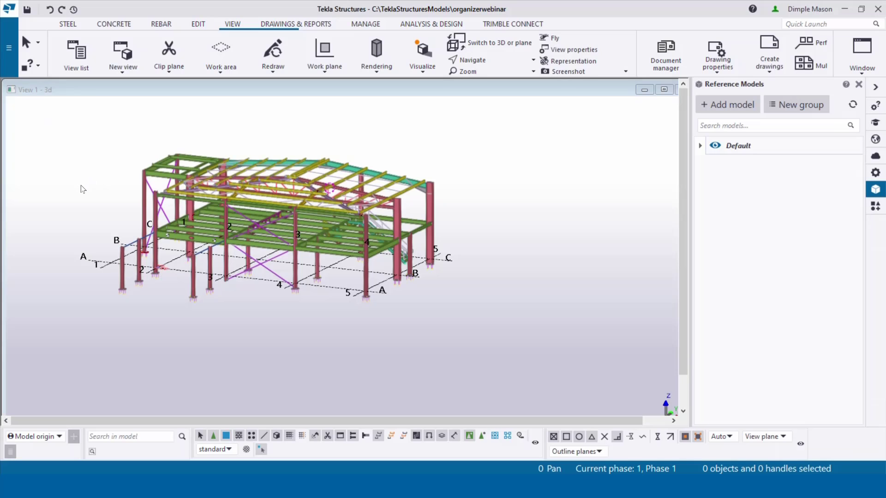
- Inquire the reference model's column at grid intersection B-5 and examine the Tekla Common.Phase value in its custom attributes
{"action": "scroll", "coordinate": [208, 170], "scroll_direction": "up", "scroll_amount": 3}
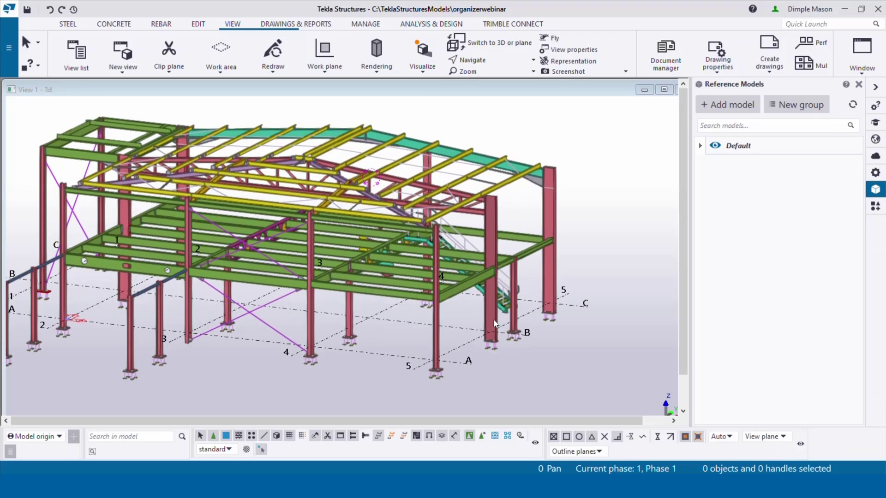
{"action": "left_click", "coordinate": [481, 437]}
{"action": "left_click", "coordinate": [488, 256]}
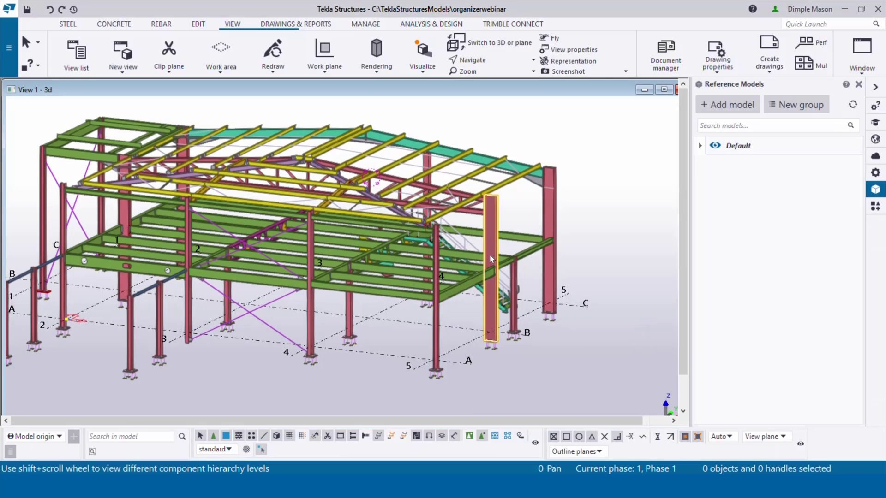
{"action": "right_click", "coordinate": [489, 255]}
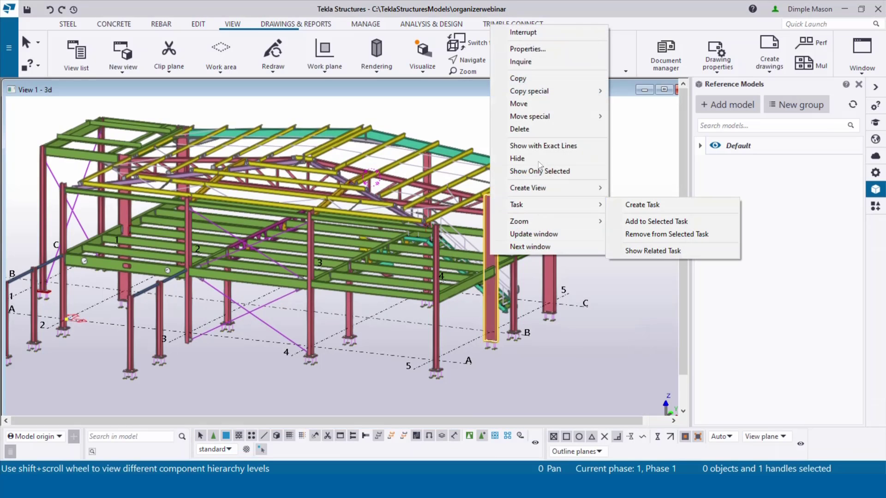
{"action": "left_click", "coordinate": [528, 66]}
{"action": "left_click_drag", "start_coordinate": [336, 40], "coordinate": [386, 33]}
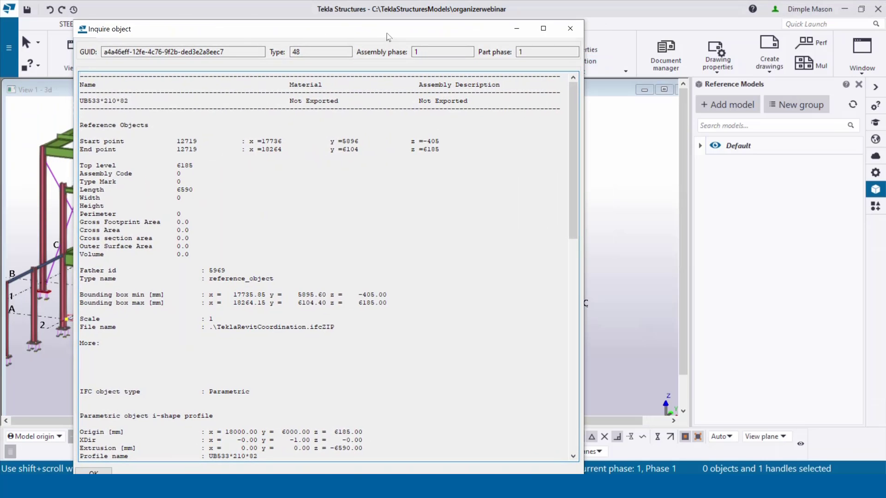
{"action": "scroll", "coordinate": [239, 273], "scroll_direction": "down", "scroll_amount": 12}
{"action": "scroll", "coordinate": [238, 273], "scroll_direction": "down", "scroll_amount": 5}
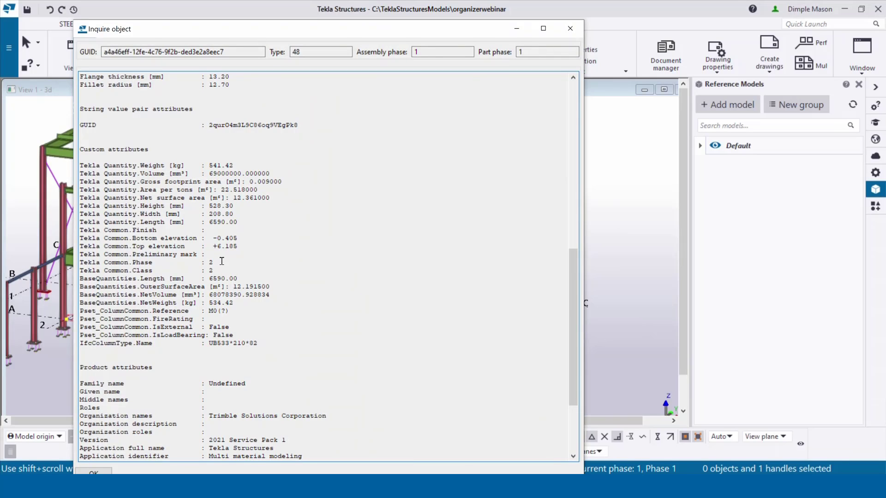
{"action": "left_click_drag", "start_coordinate": [222, 262], "coordinate": [80, 263]}
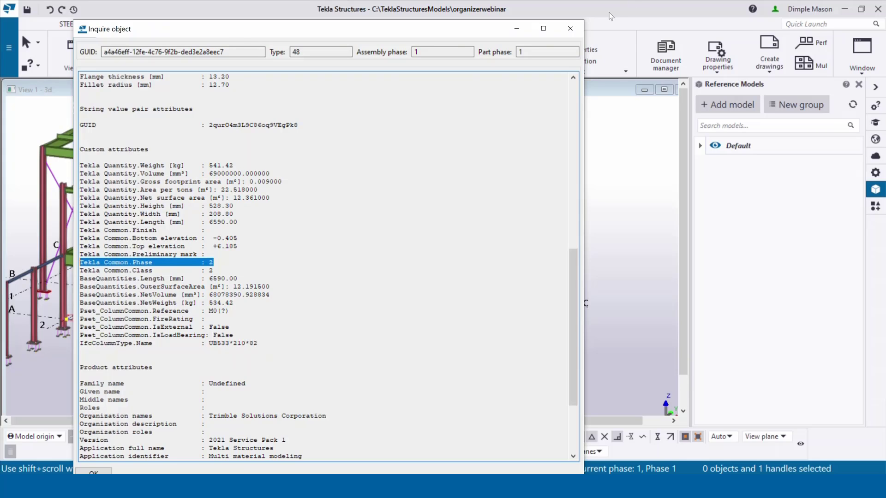
{"action": "left_click", "coordinate": [571, 29]}
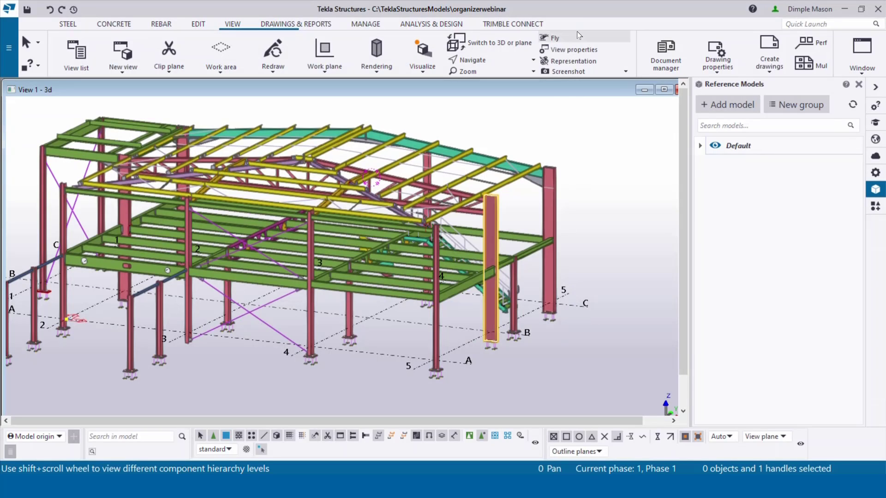
- Open the Organizer and place its window so that part of the 3D model stays visible
{"action": "left_click", "coordinate": [365, 24]}
{"action": "left_click", "coordinate": [79, 65]}
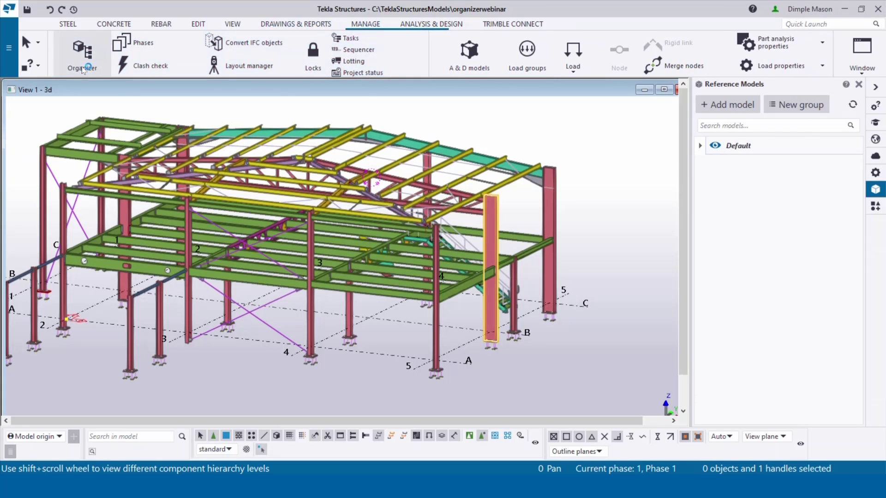
{"action": "left_click_drag", "start_coordinate": [547, 28], "coordinate": [393, 56]}
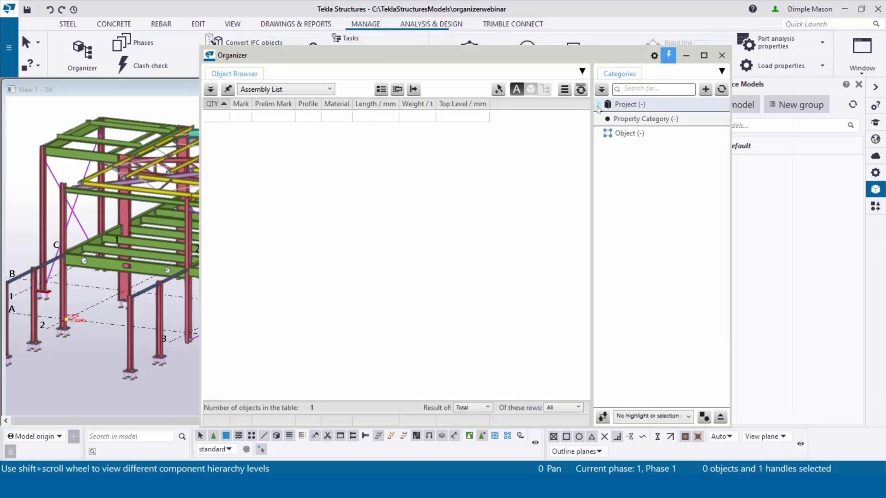
- Open the location boundary box definition for the Building category under Project > Site
{"action": "left_click", "coordinate": [598, 105]}
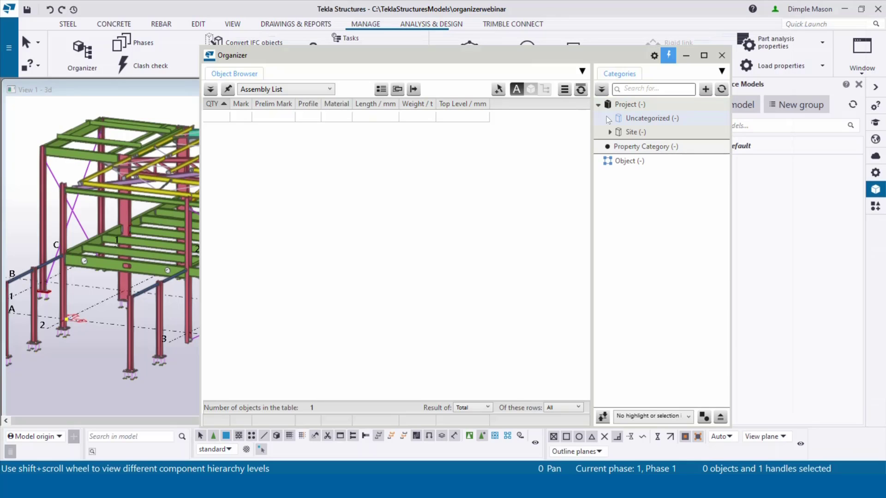
{"action": "left_click", "coordinate": [608, 133]}
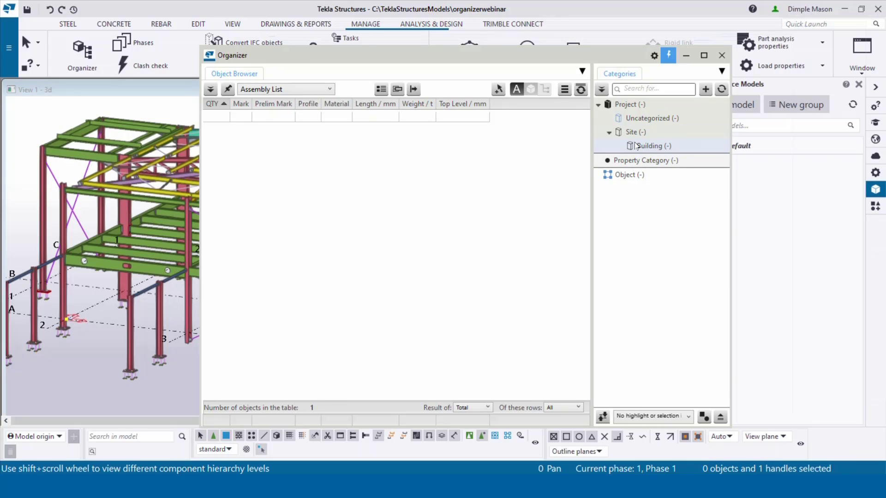
{"action": "left_click", "coordinate": [639, 145]}
{"action": "right_click", "coordinate": [640, 146]}
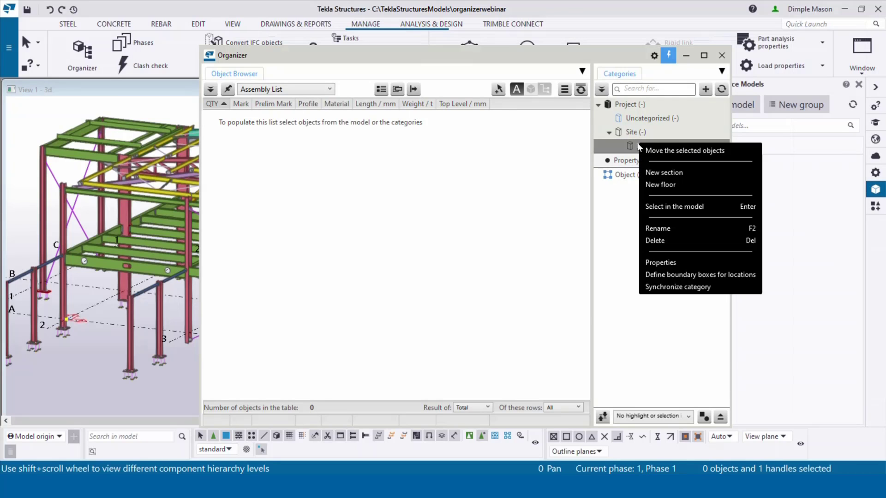
{"action": "left_click", "coordinate": [672, 276]}
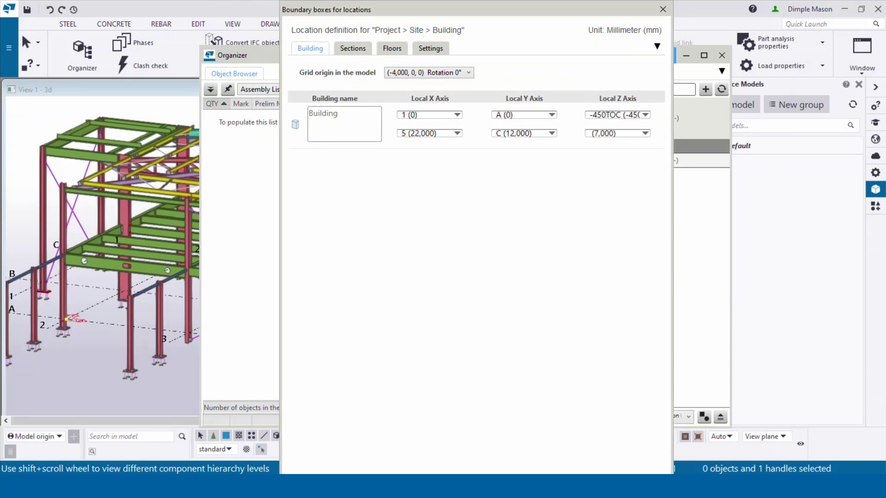
{"action": "left_click_drag", "start_coordinate": [498, 6], "coordinate": [558, 30]}
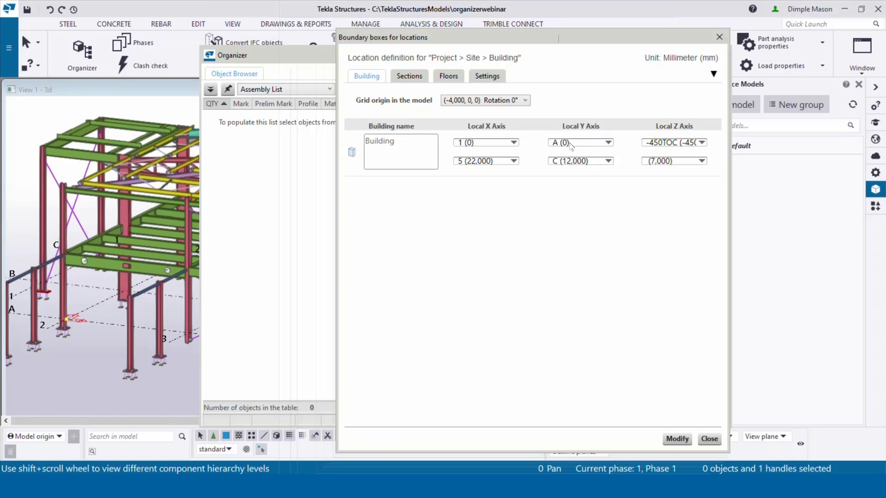
- Show the building's boundary box in the 3D view and check its extent around the columns outside grid line A
{"action": "left_click", "coordinate": [354, 156]}
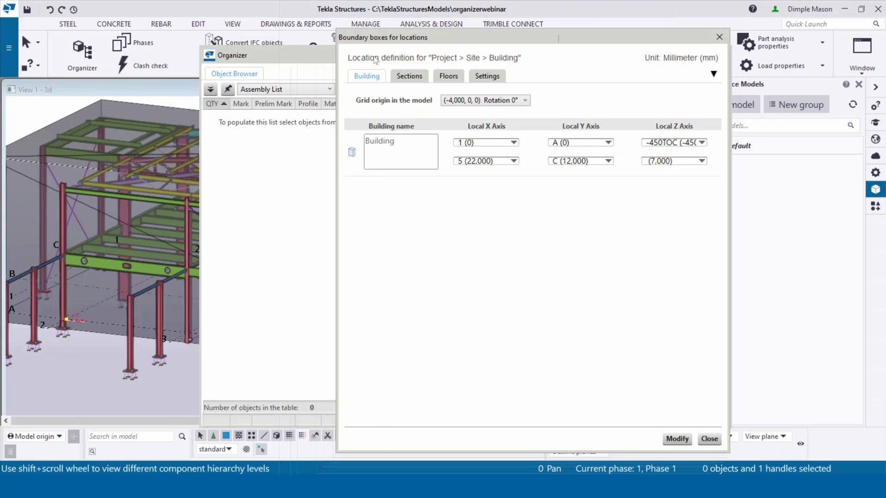
{"action": "scroll", "coordinate": [141, 164], "scroll_direction": "down", "scroll_amount": 5}
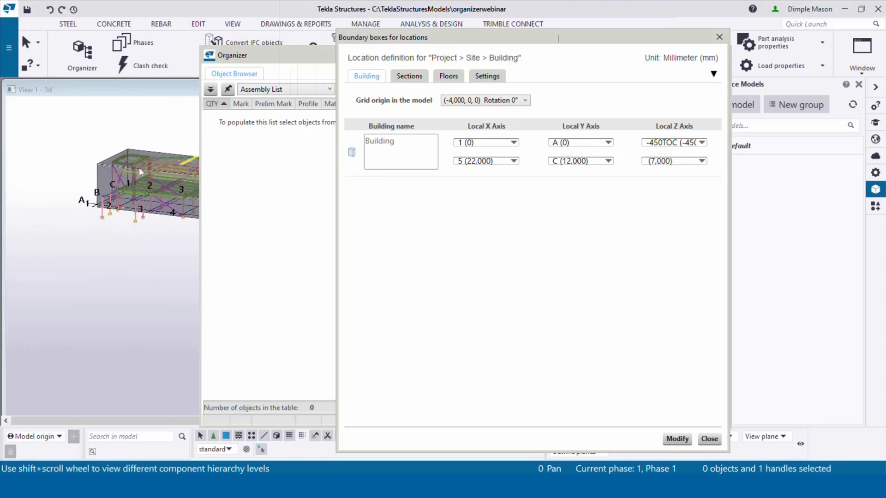
{"action": "middle_click_drag", "start_coordinate": [139, 168], "coordinate": [75, 143]}
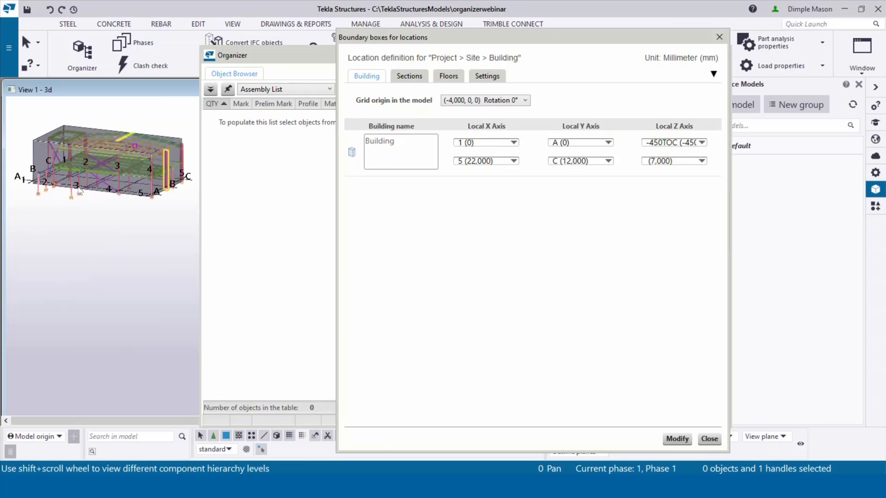
{"action": "middle_click_drag", "start_coordinate": [121, 159], "coordinate": [27, 209], "text": "ctrl"}
{"action": "middle_click_drag", "start_coordinate": [46, 162], "coordinate": [76, 162]}
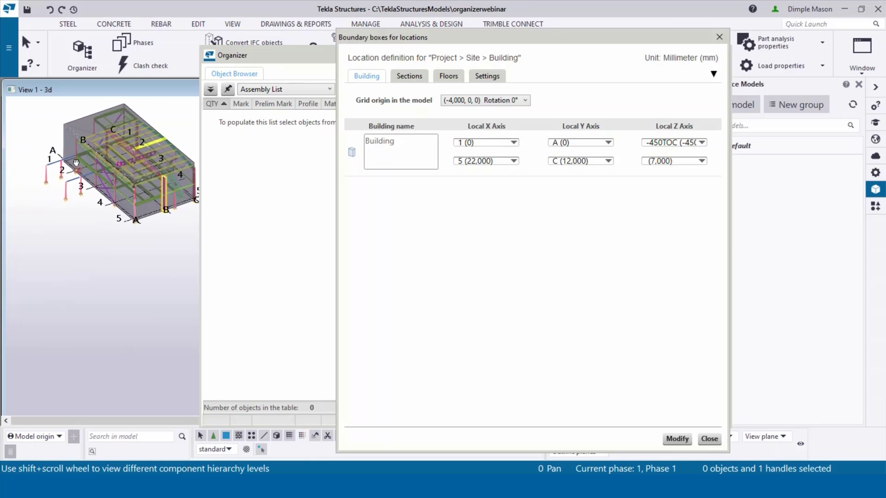
{"action": "scroll", "coordinate": [48, 161], "scroll_direction": "up", "scroll_amount": 3}
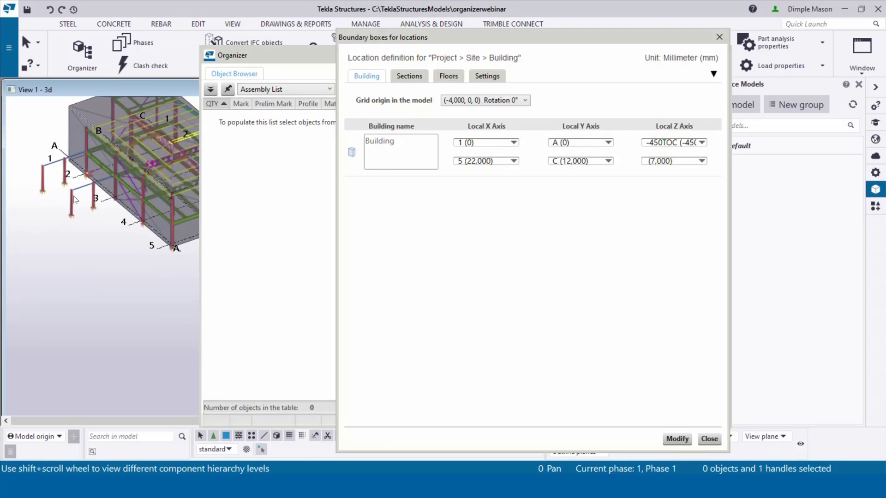
{"action": "middle_click_drag", "start_coordinate": [100, 184], "coordinate": [59, 197], "text": "ctrl"}
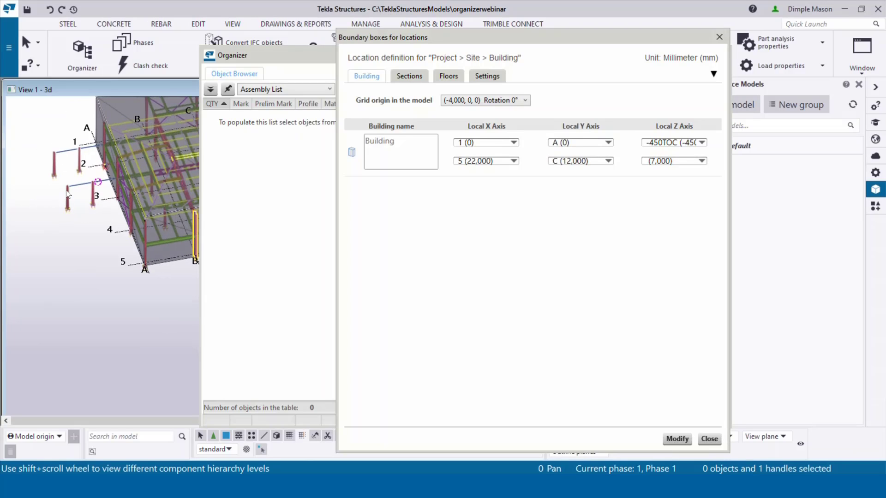
- Extend the building's boundary box to a Local Y Axis start of -7000 mm, apply it and show the modified box
{"action": "left_click", "coordinate": [590, 144]}
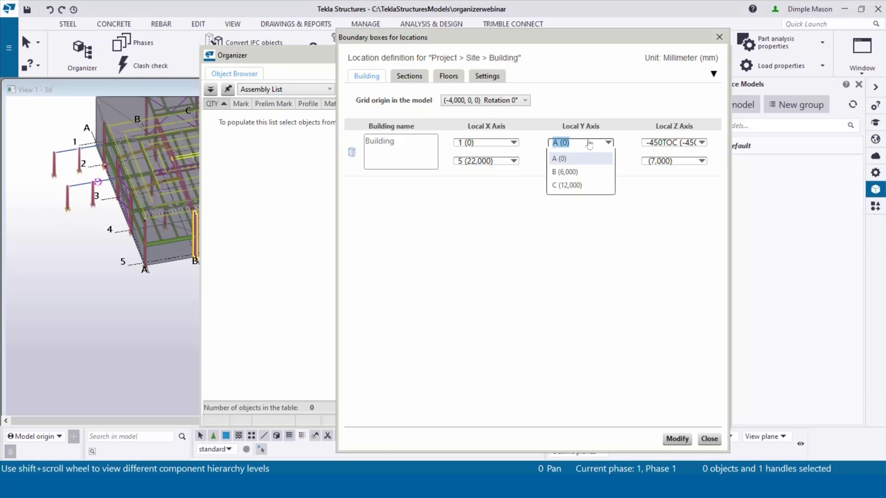
{"action": "type", "text": "-"}
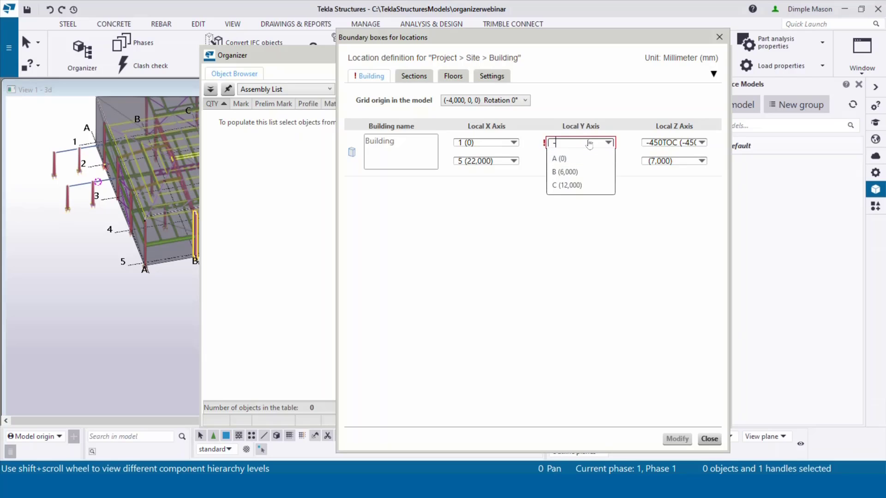
{"action": "type", "text": "7000"}
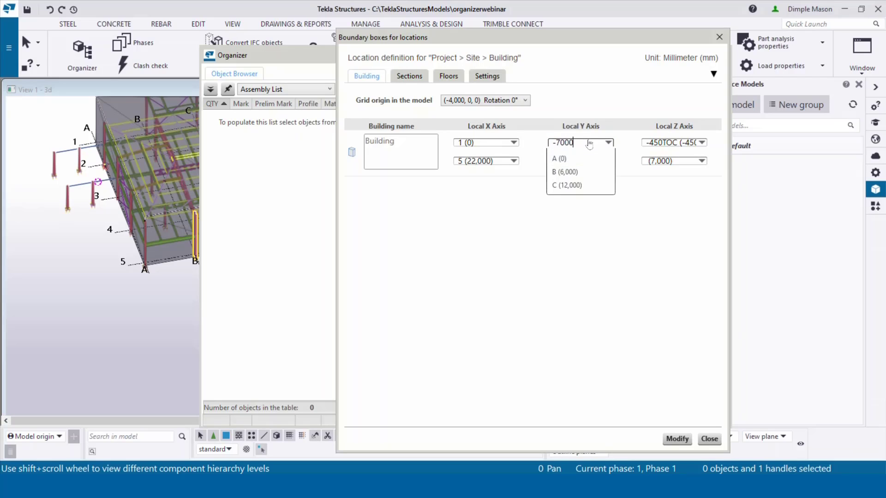
{"action": "left_click", "coordinate": [677, 439]}
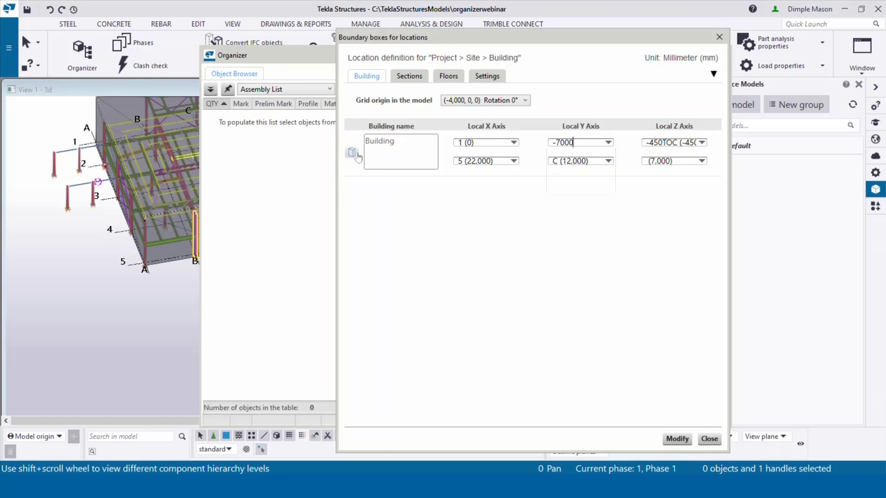
{"action": "left_click", "coordinate": [352, 152]}
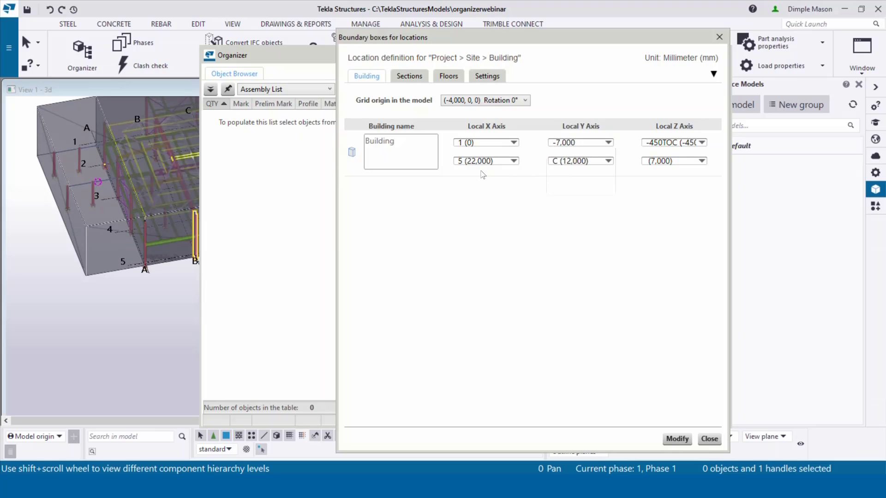
- Add two sections to the building's location definition
{"action": "left_click", "coordinate": [416, 80]}
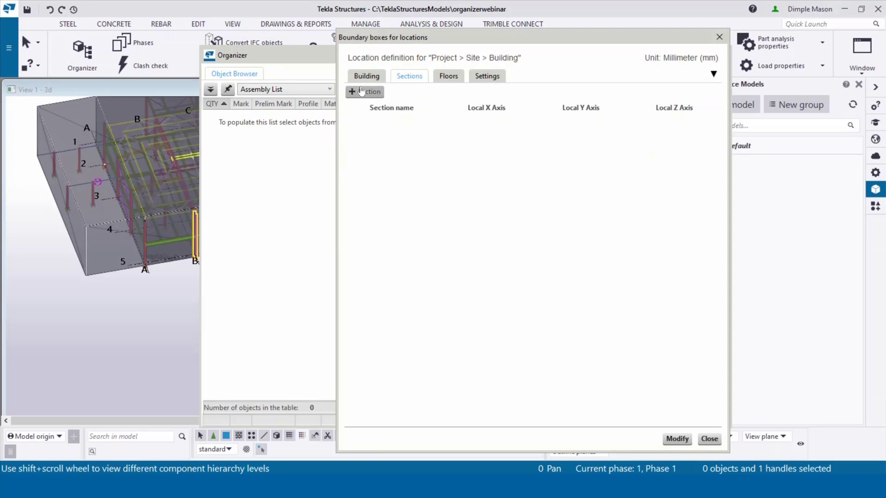
{"action": "left_click", "coordinate": [362, 91]}
{"action": "left_click", "coordinate": [362, 91]}
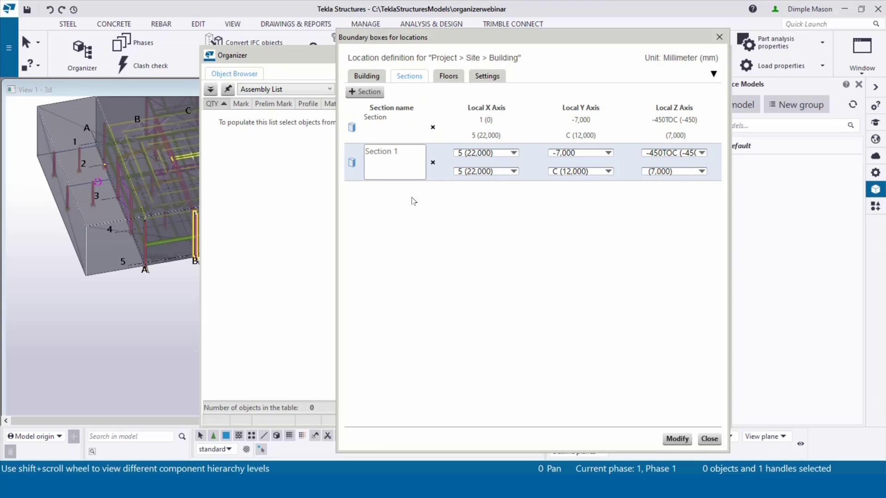
- Split the sections along the Local X Axis at grid 3 (10,000), ending the first section and starting Section 1 there
{"action": "left_click", "coordinate": [484, 122]}
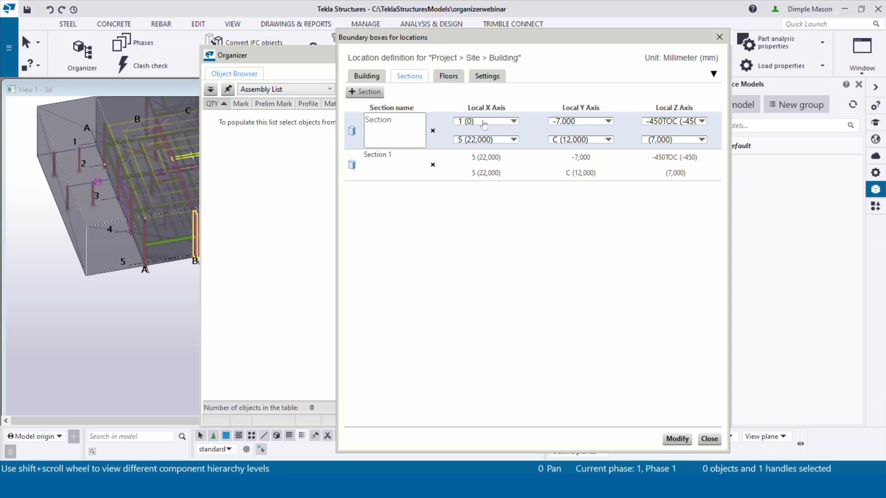
{"action": "middle_click_drag", "start_coordinate": [164, 214], "coordinate": [188, 199], "text": "ctrl"}
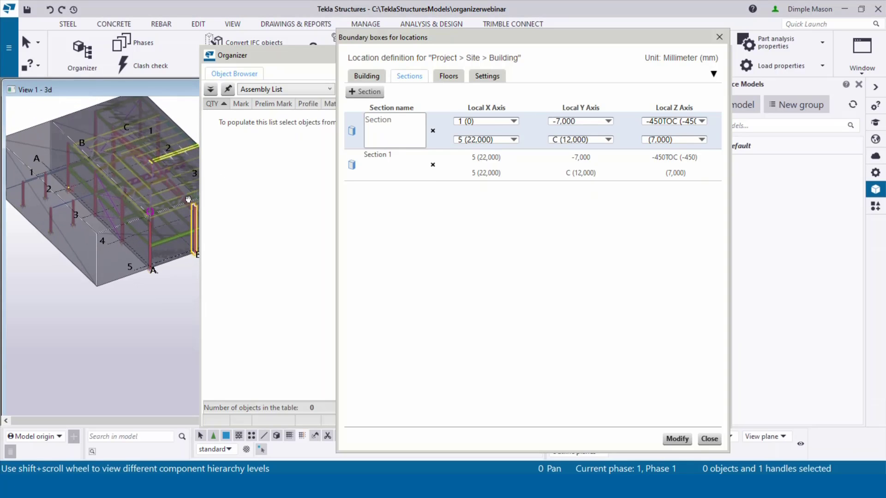
{"action": "left_click", "coordinate": [493, 141]}
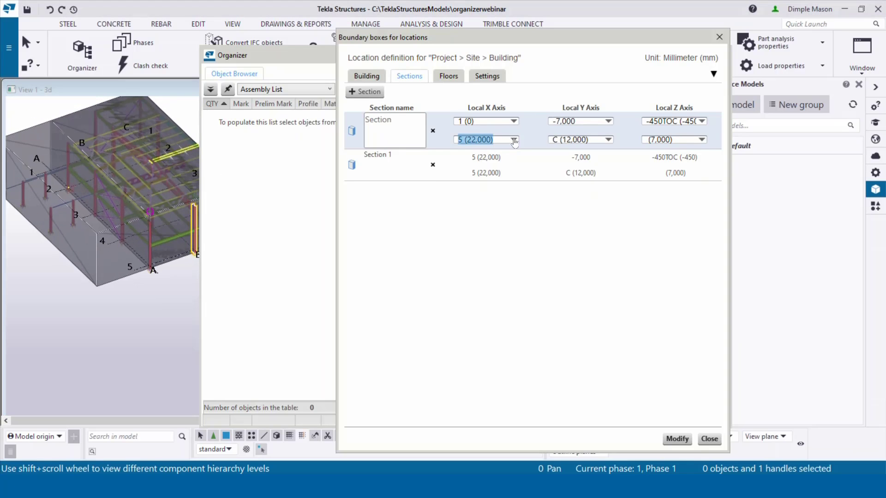
{"action": "left_click", "coordinate": [513, 139]}
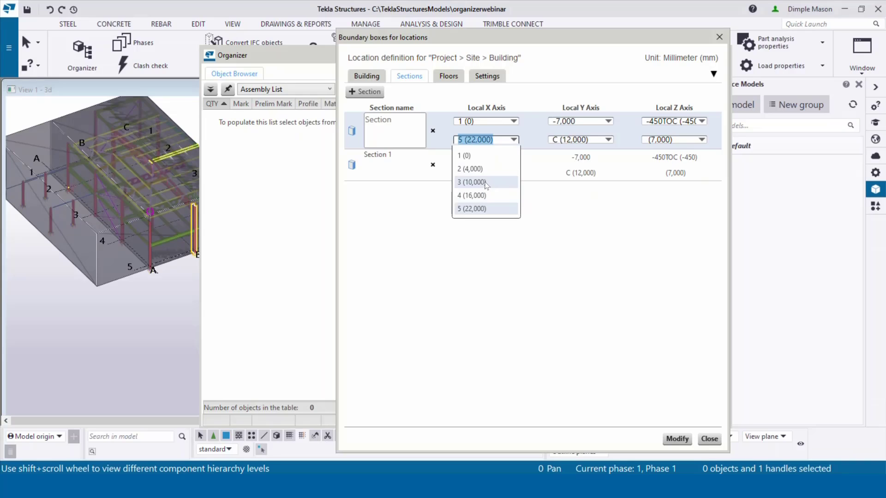
{"action": "left_click", "coordinate": [487, 183]}
{"action": "left_click", "coordinate": [494, 161]}
{"action": "left_click", "coordinate": [513, 153]}
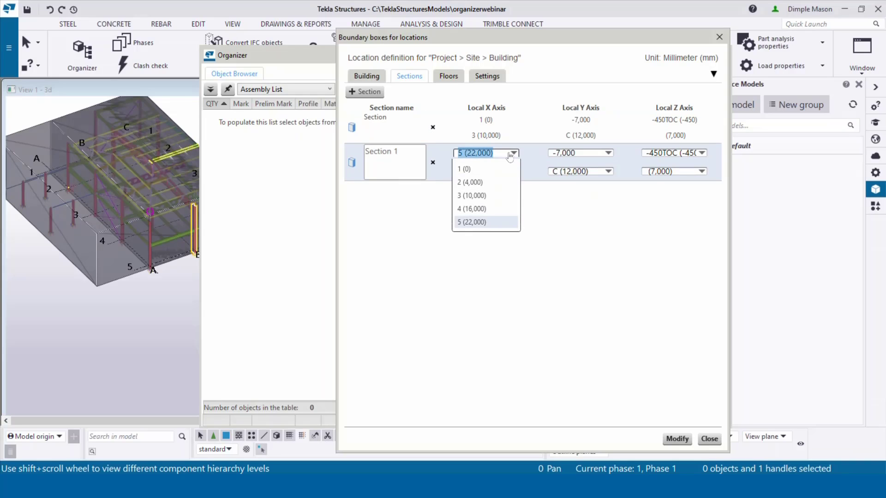
{"action": "left_click", "coordinate": [479, 196]}
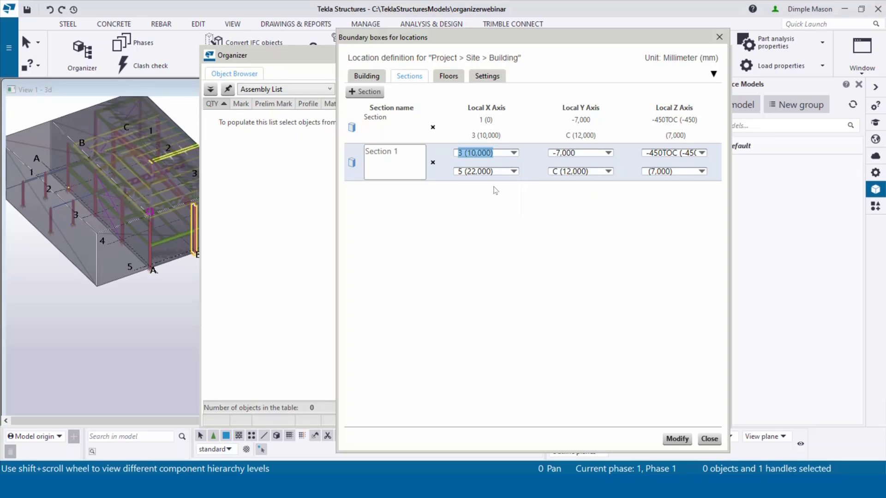
- Show the first section's boundary box in the 3D view
{"action": "left_click", "coordinate": [599, 124]}
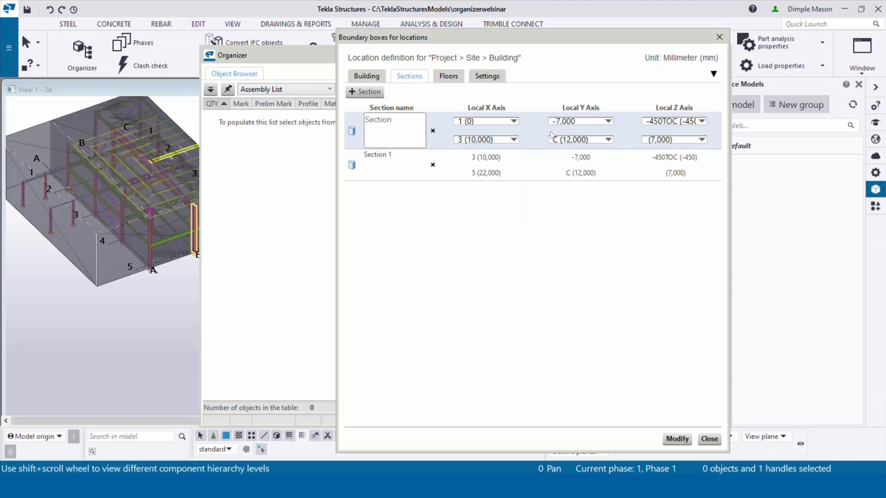
{"action": "left_click", "coordinate": [353, 132]}
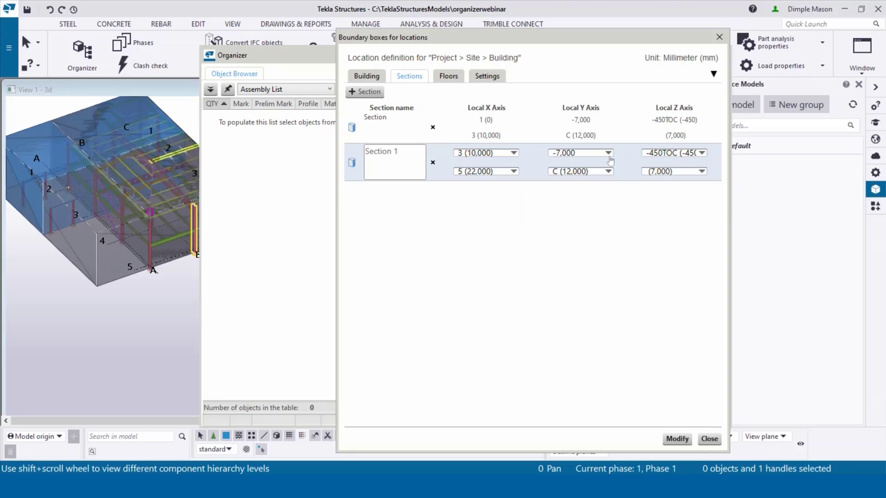
- Set the Local Y Axis start of Section 1 to grid A (0)
{"action": "left_click", "coordinate": [608, 153]}
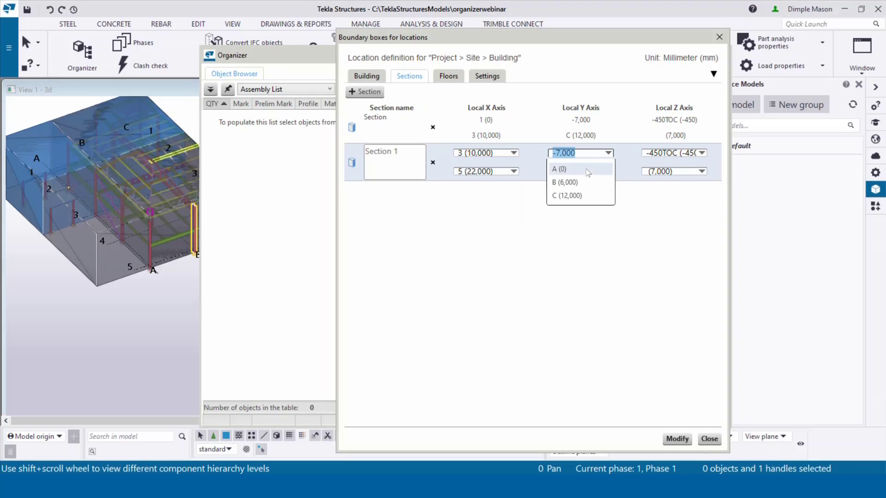
{"action": "left_click", "coordinate": [587, 170]}
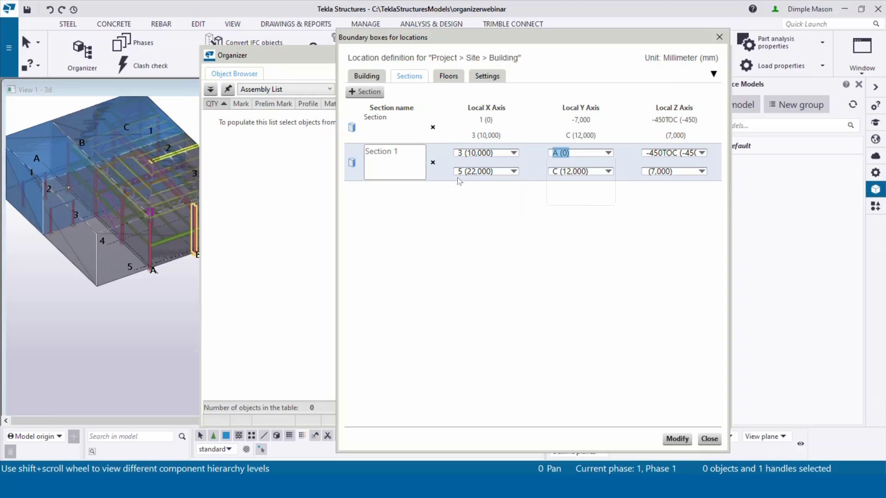
- Create a floor system named "Floor system" with floors based on the grid, and apply it to the building's location definition
{"action": "left_click", "coordinate": [449, 76]}
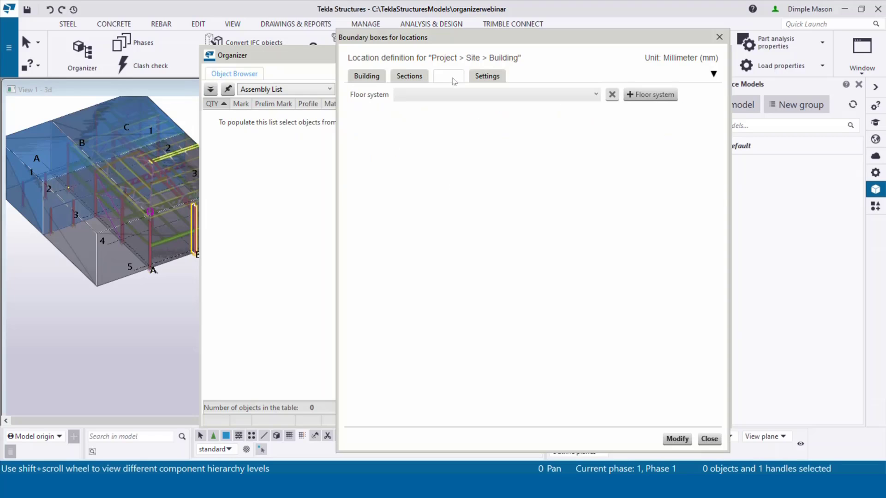
{"action": "left_click", "coordinate": [653, 94]}
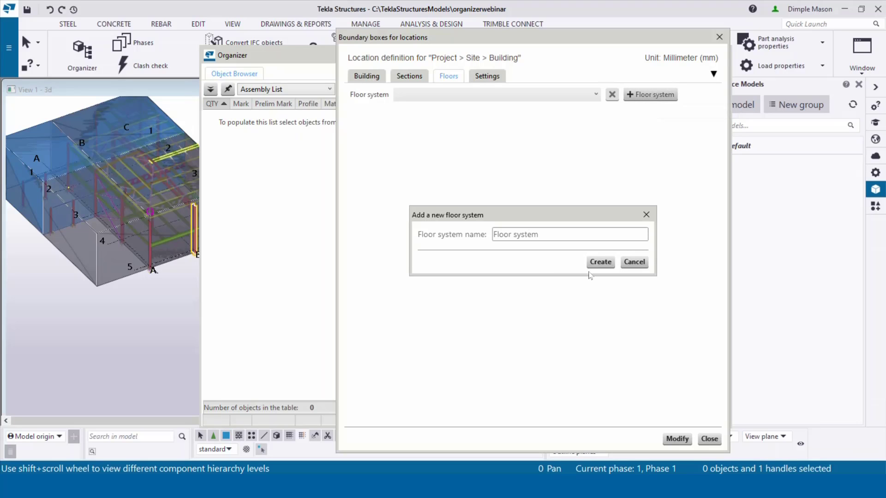
{"action": "left_click", "coordinate": [600, 262]}
{"action": "left_click", "coordinate": [409, 121]}
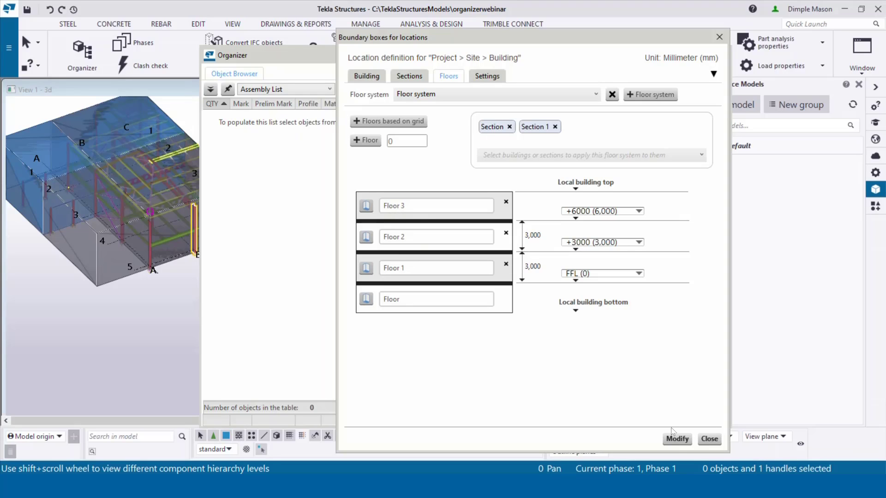
{"action": "left_click", "coordinate": [677, 441]}
{"action": "left_click", "coordinate": [719, 37]}
- Redraw the 3D view to clear the boundary boxes and move the Organizer window away from the model
{"action": "left_click", "coordinate": [620, 147]}
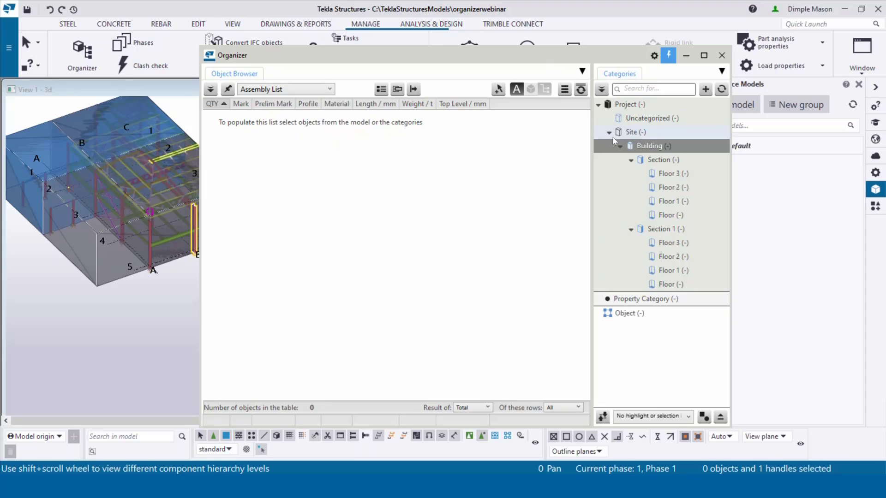
{"action": "right_click", "coordinate": [85, 331]}
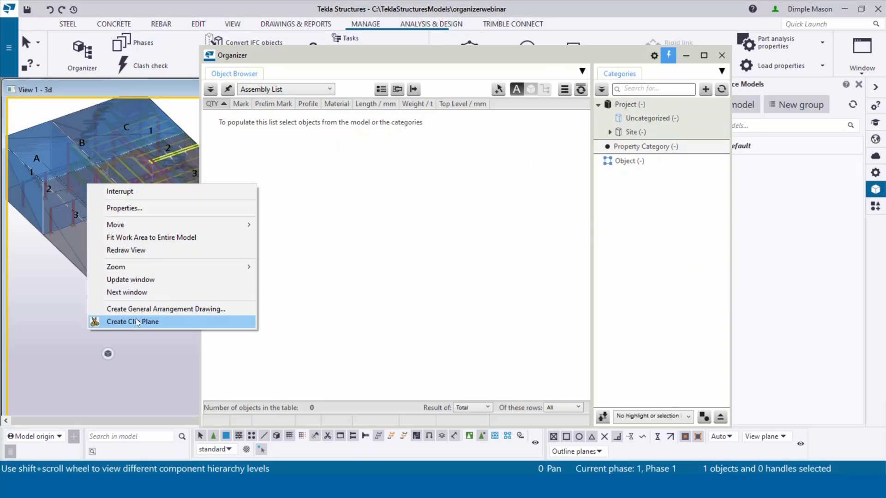
{"action": "left_click", "coordinate": [145, 252]}
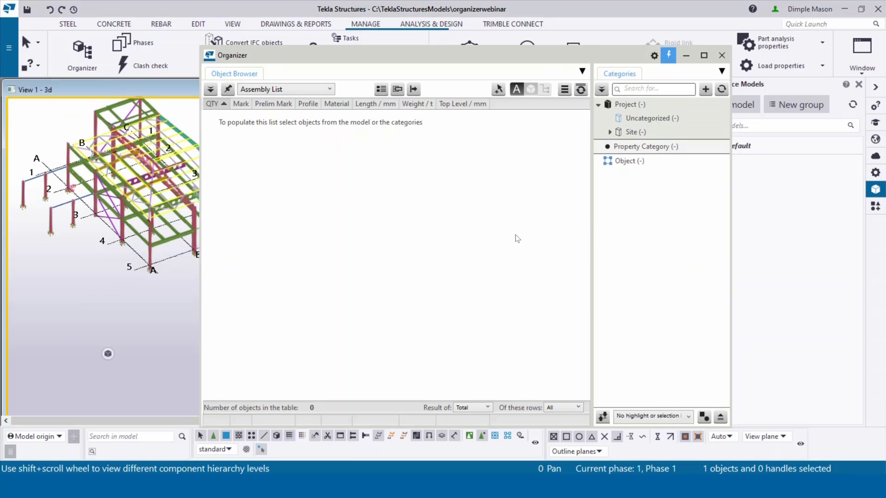
{"action": "left_click_drag", "start_coordinate": [473, 59], "coordinate": [544, 45]}
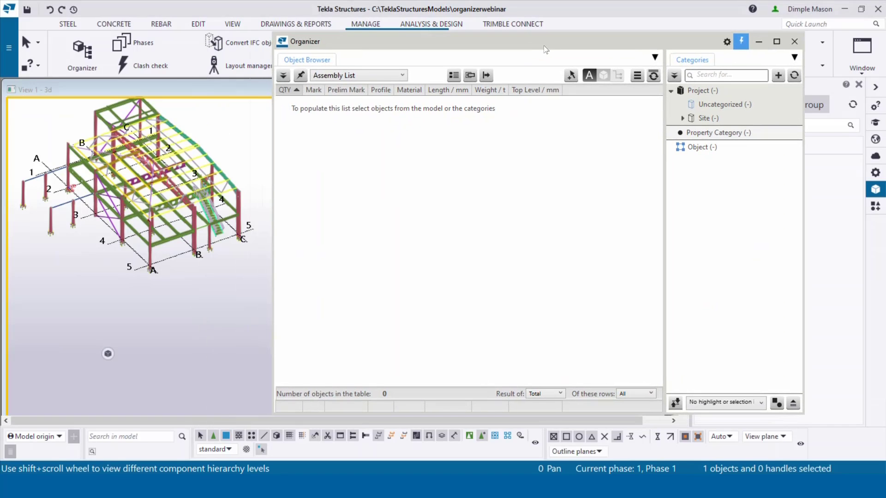
{"action": "scroll", "coordinate": [197, 239], "scroll_direction": "up", "scroll_amount": 1}
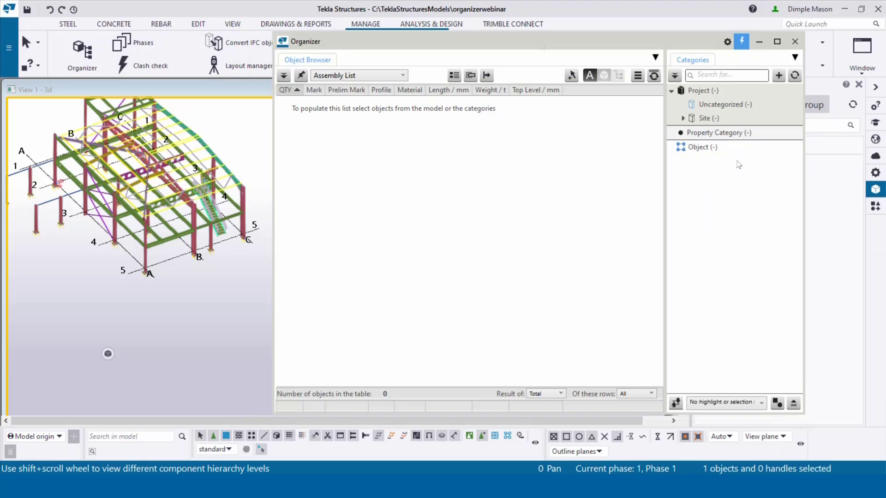
- Add a new custom category to the Organizer's object categories
{"action": "left_click", "coordinate": [730, 147]}
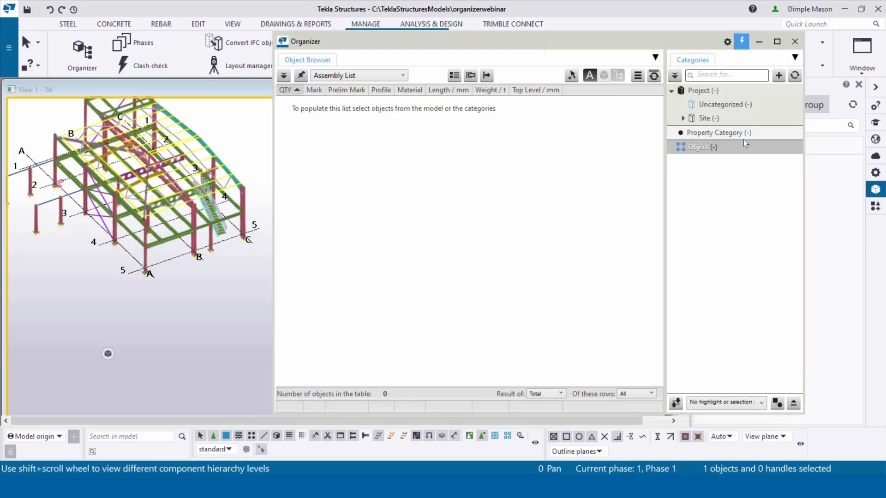
{"action": "left_click", "coordinate": [778, 76]}
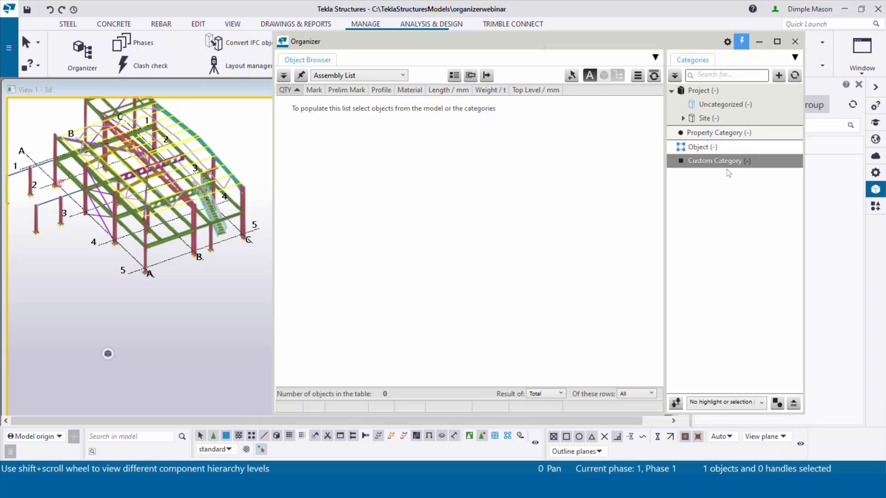
- Inquire the column at grid B/5 and copy the attribute name "Tekla Common.Phase" from its custom attributes
{"action": "scroll", "coordinate": [203, 245], "scroll_direction": "up", "scroll_amount": 5}
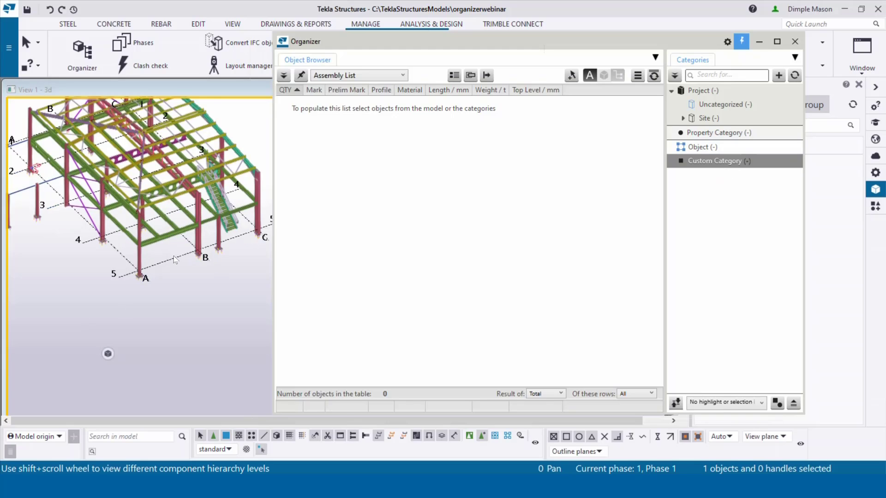
{"action": "left_click", "coordinate": [205, 227]}
{"action": "right_click", "coordinate": [205, 226]}
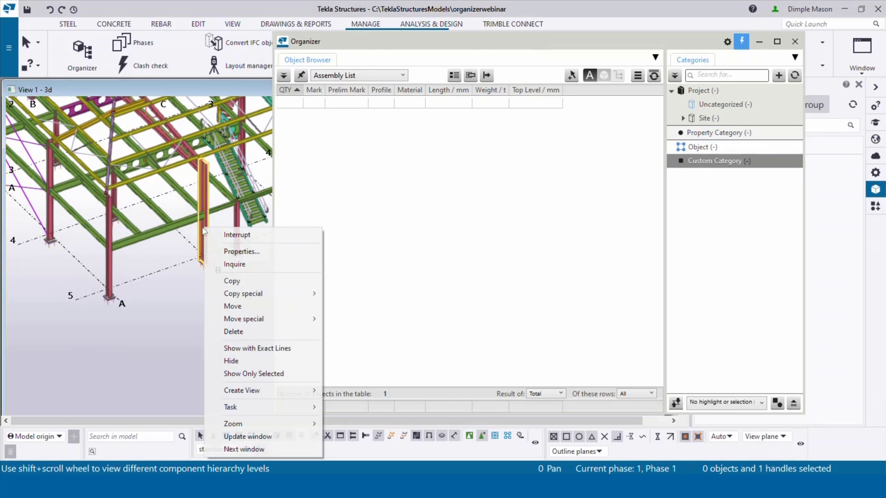
{"action": "left_click", "coordinate": [235, 264]}
{"action": "scroll", "coordinate": [186, 249], "scroll_direction": "down", "scroll_amount": 17}
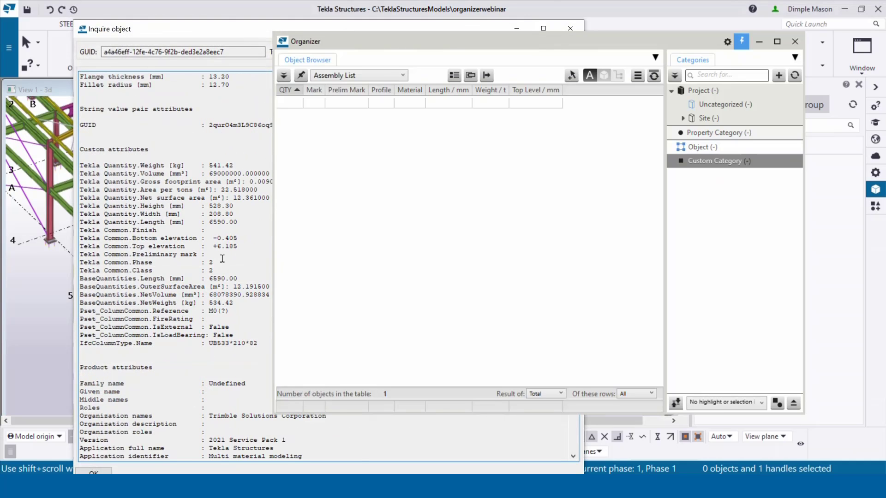
{"action": "left_click_drag", "start_coordinate": [213, 262], "coordinate": [81, 263]}
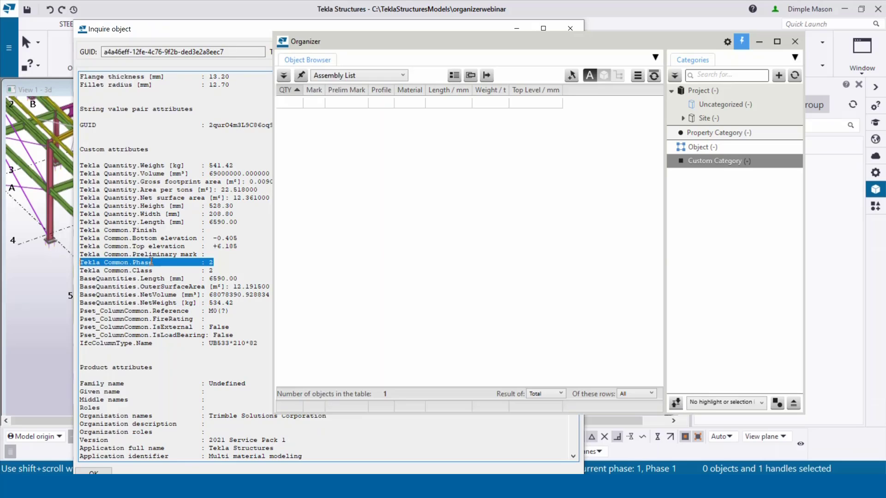
{"action": "left_click_drag", "start_coordinate": [158, 263], "coordinate": [85, 262]}
{"action": "key", "text": "ctrl+c"}
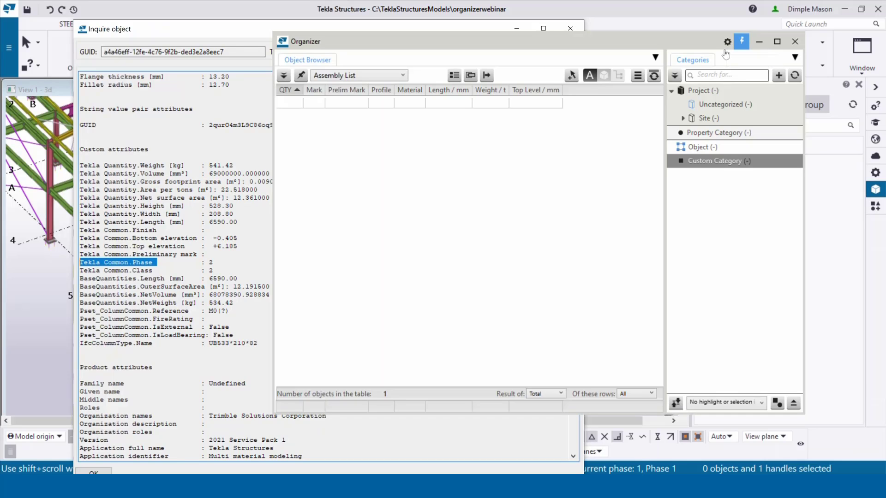
{"action": "left_click", "coordinate": [570, 28]}
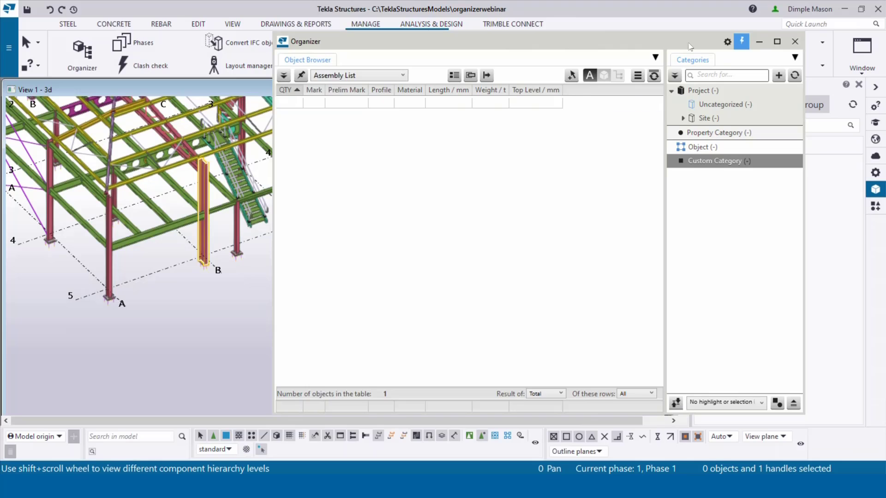
- Search the property list in the Organizer settings for "external" and look through the available external properties
{"action": "left_click", "coordinate": [728, 42]}
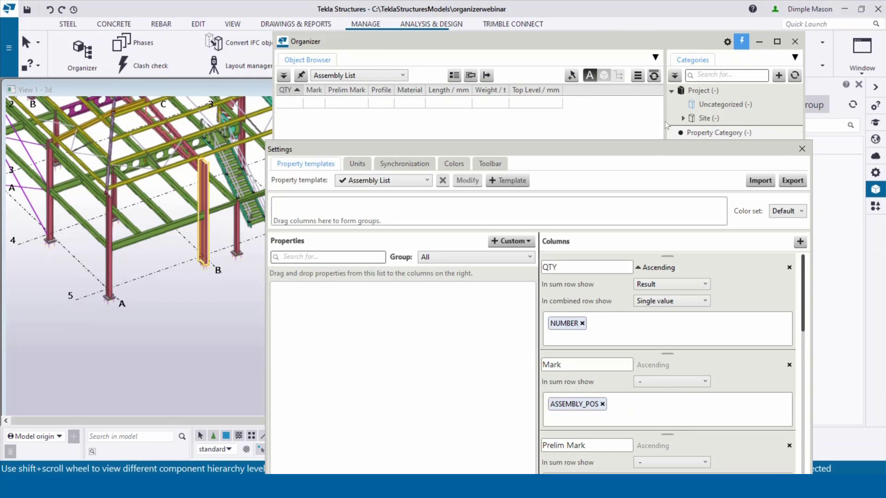
{"action": "left_click_drag", "start_coordinate": [652, 149], "coordinate": [618, 37]}
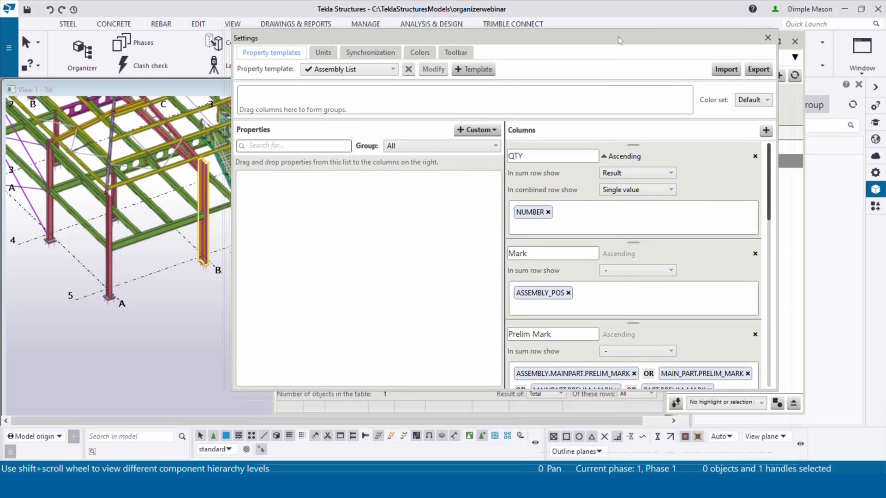
{"action": "left_click", "coordinate": [346, 145]}
{"action": "type", "text": "external"}
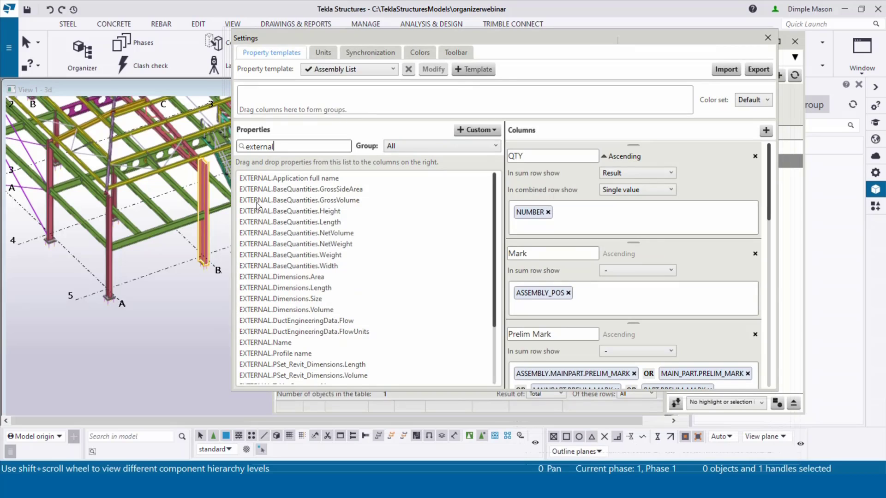
{"action": "scroll", "coordinate": [288, 200], "scroll_direction": "down", "scroll_amount": 3}
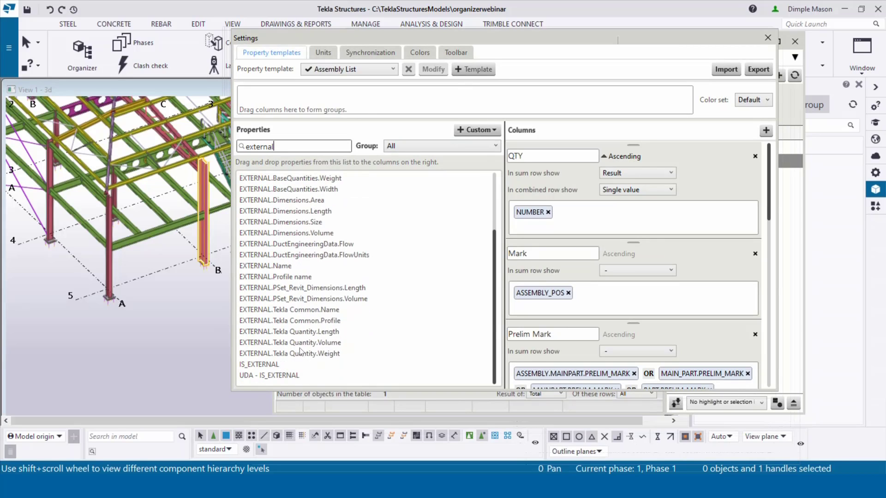
{"action": "scroll", "coordinate": [304, 357], "scroll_direction": "up", "scroll_amount": 3}
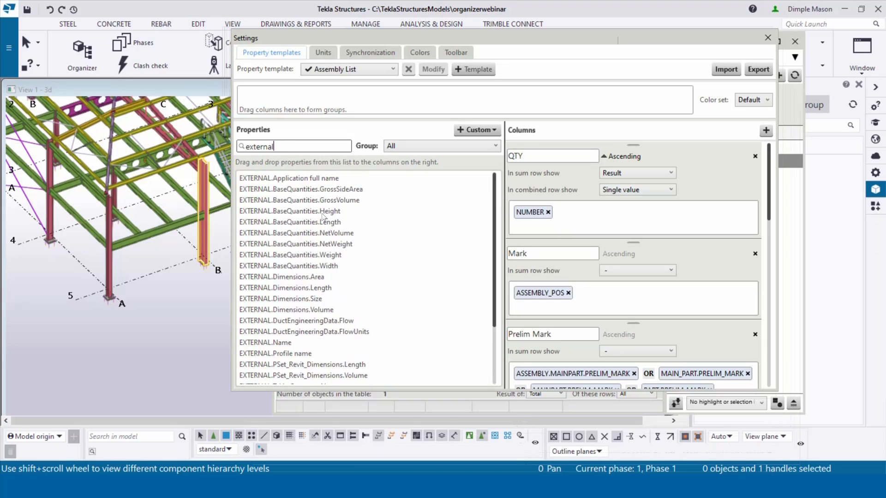
- Create a custom property with both its name and property set to "EXTERNAL.Tekla Common.Phase"
{"action": "left_click", "coordinate": [486, 131]}
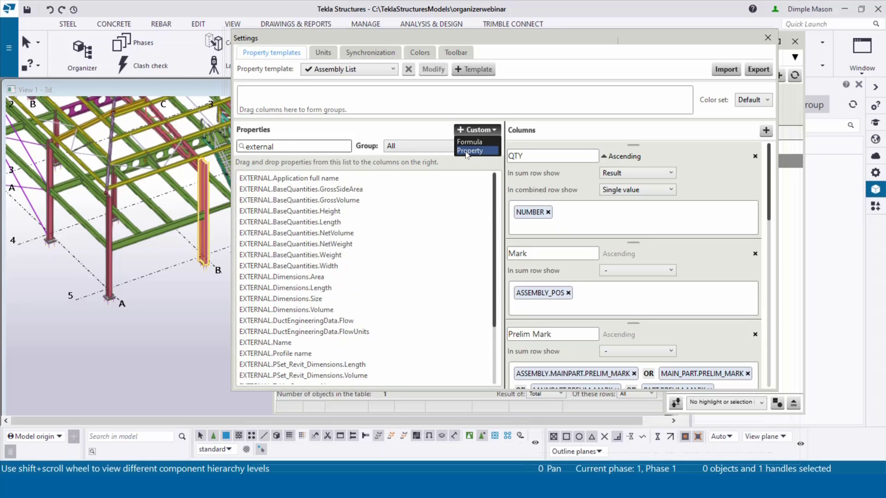
{"action": "left_click", "coordinate": [482, 152]}
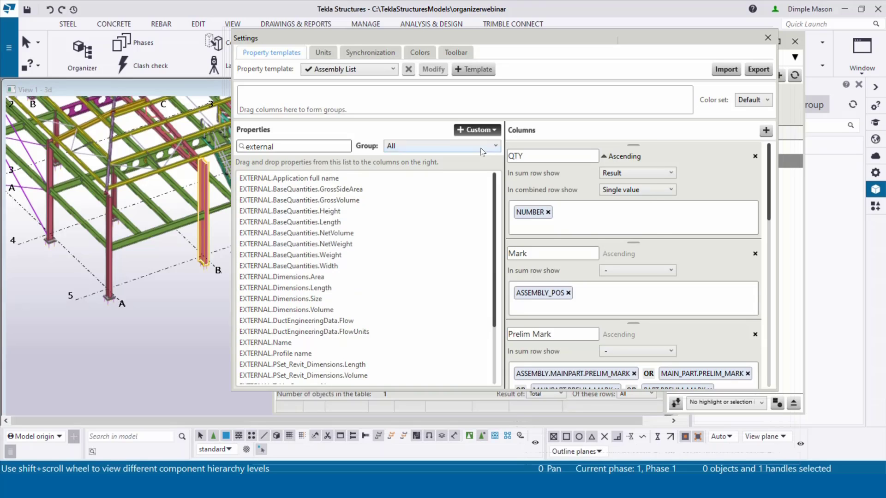
{"action": "key", "text": "ctrl+v"}
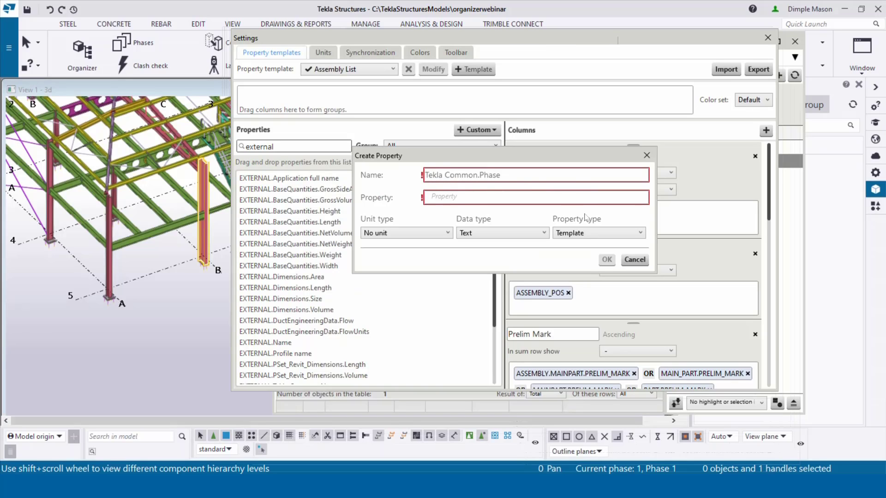
{"action": "type", "text": "EXTERNAL."}
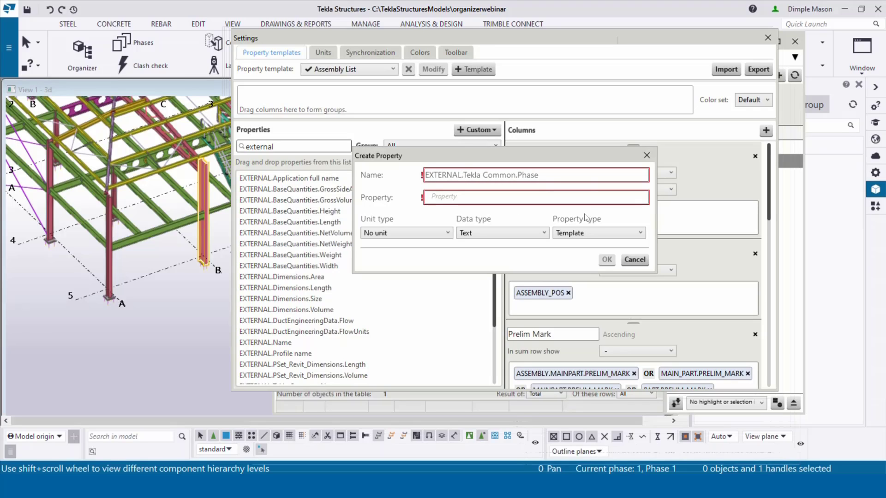
{"action": "left_click_drag", "start_coordinate": [551, 175], "coordinate": [414, 202]}
{"action": "key", "text": "ctrl+c"}
{"action": "left_click", "coordinate": [459, 201]}
{"action": "key", "text": "ctrl+v"}
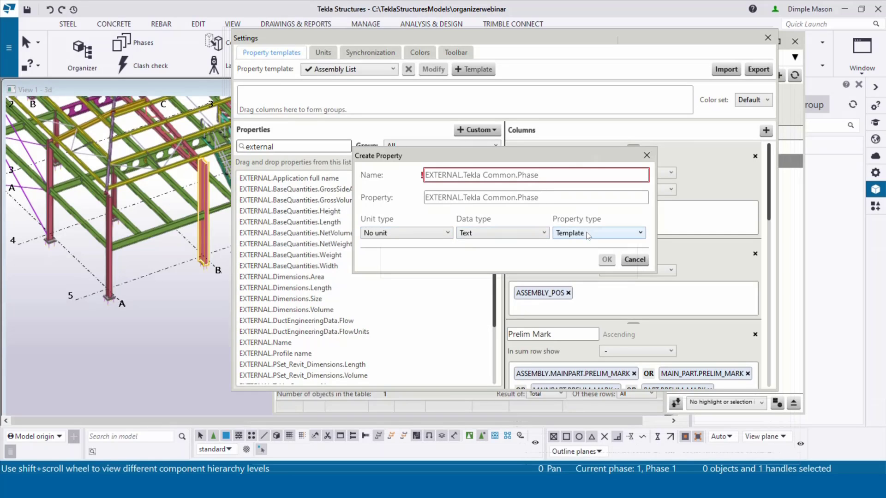
{"action": "left_click", "coordinate": [551, 180]}
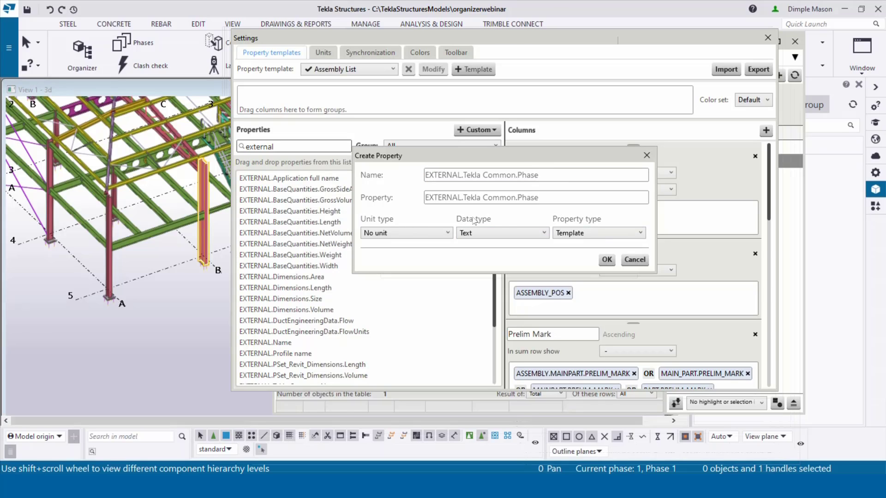
{"action": "left_click", "coordinate": [607, 260]}
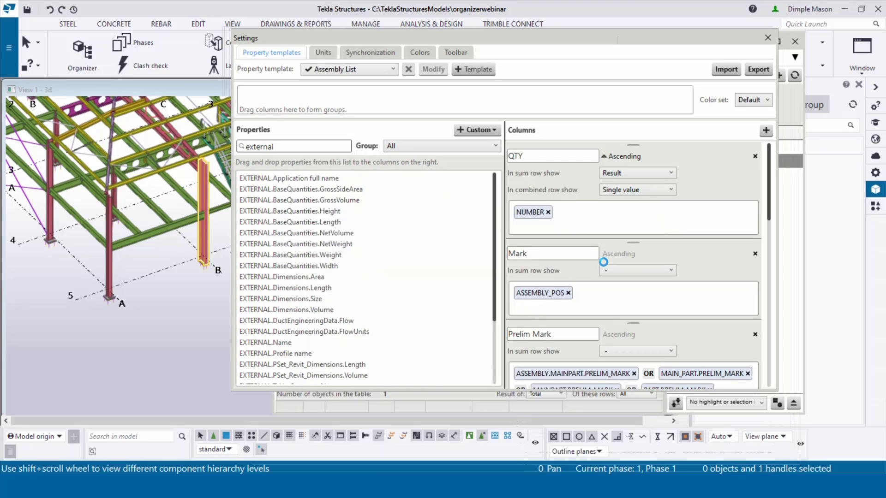
- Switch to the IFC property template and review its columns down to Section and Floor
{"action": "left_click", "coordinate": [393, 70]}
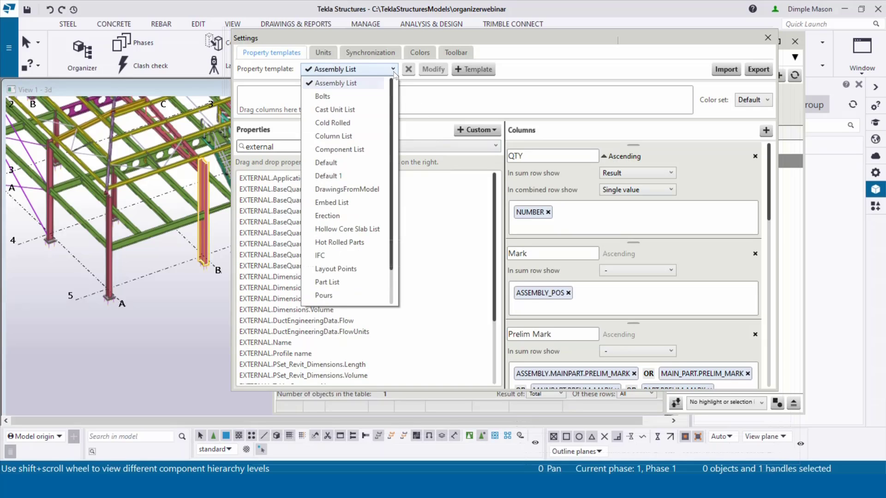
{"action": "left_click", "coordinate": [325, 257]}
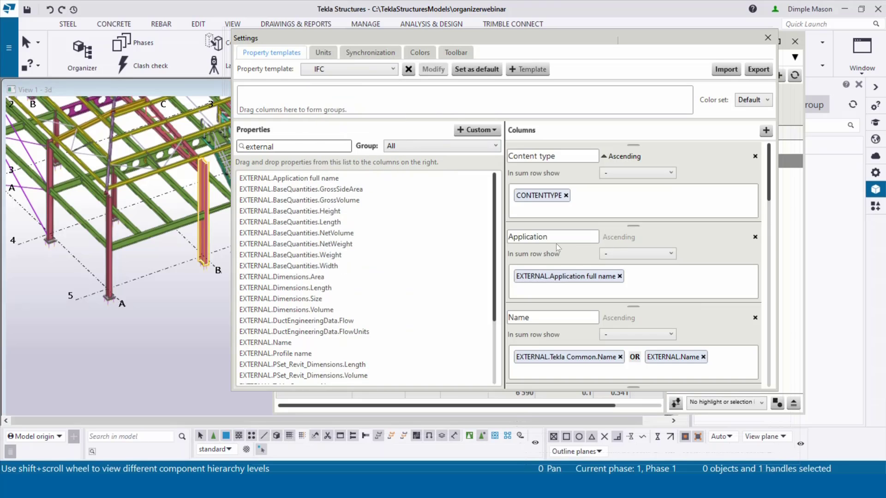
{"action": "scroll", "coordinate": [553, 256], "scroll_direction": "down", "scroll_amount": 1}
{"action": "scroll", "coordinate": [552, 261], "scroll_direction": "down", "scroll_amount": 5}
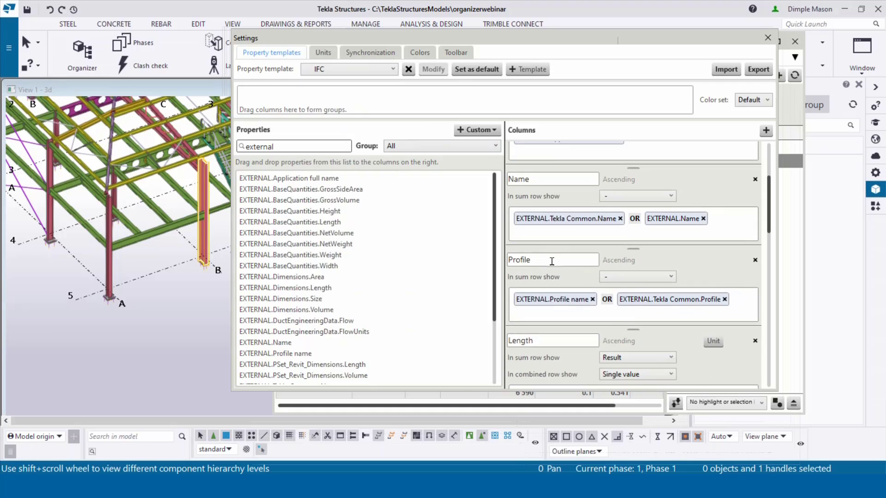
{"action": "scroll", "coordinate": [547, 261], "scroll_direction": "down", "scroll_amount": 5}
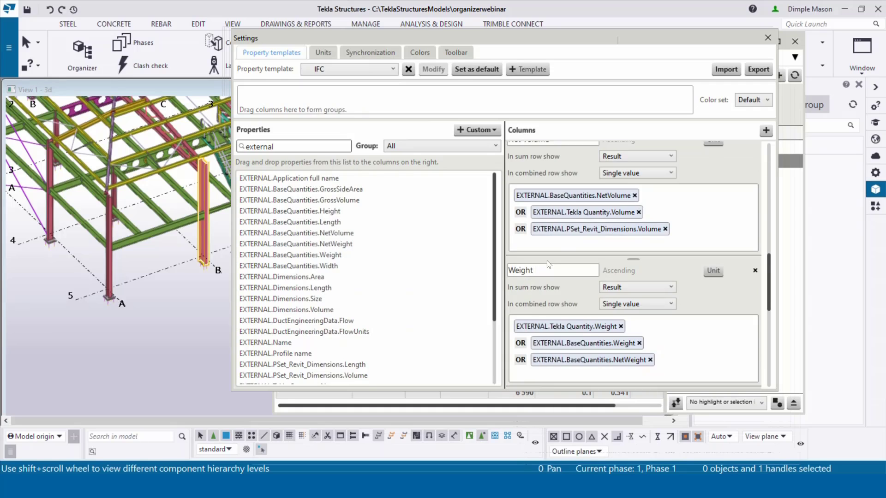
{"action": "scroll", "coordinate": [546, 260], "scroll_direction": "down", "scroll_amount": 3}
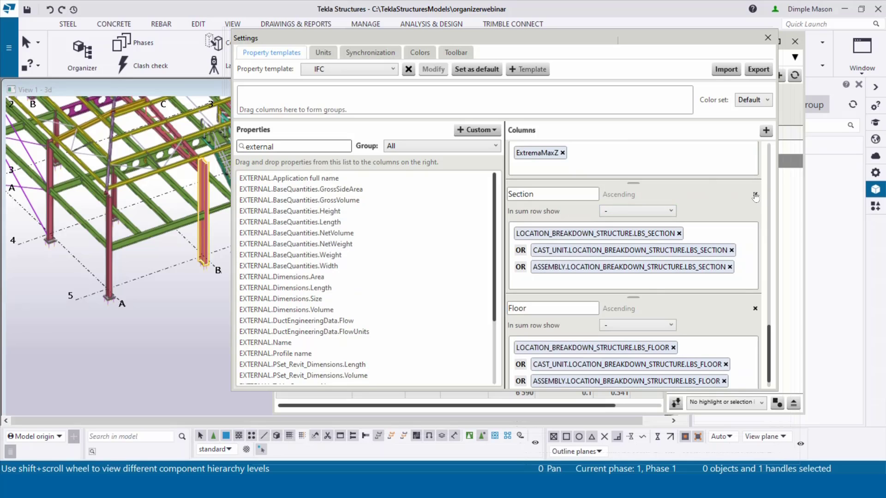
- Replace the Section and Floor columns of the IFC template with a column for EXTERNAL.Tekla Common.Phase, and save the template
{"action": "left_click", "coordinate": [754, 195]}
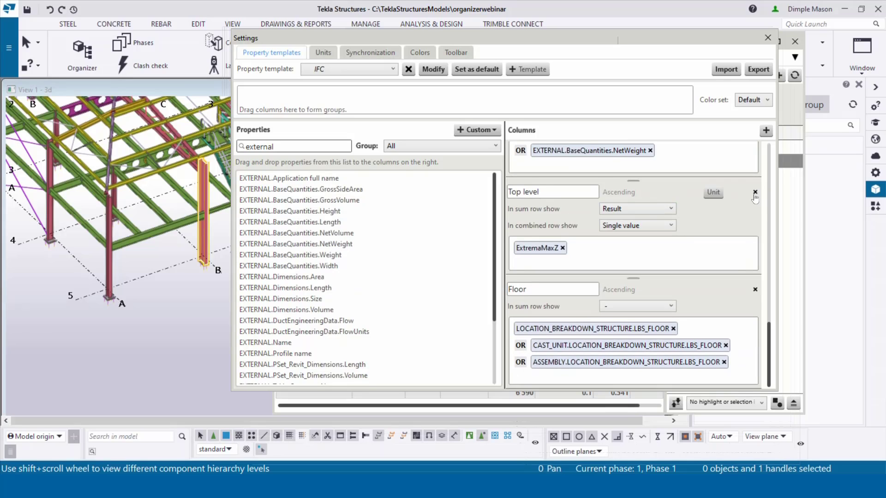
{"action": "left_click", "coordinate": [755, 290]}
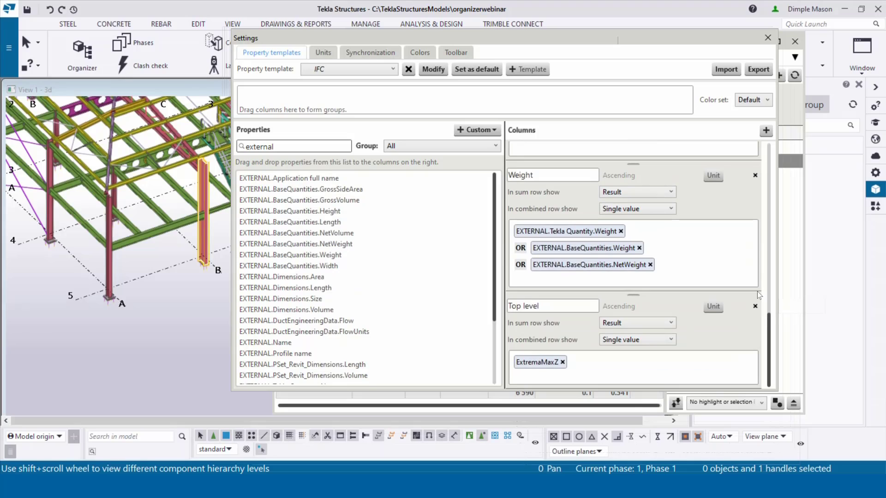
{"action": "left_click", "coordinate": [766, 132]}
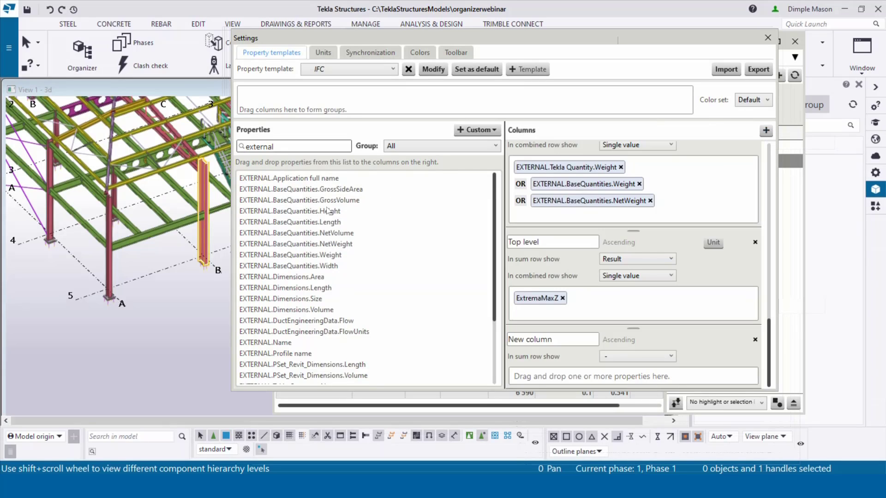
{"action": "scroll", "coordinate": [308, 217], "scroll_direction": "down", "scroll_amount": 3}
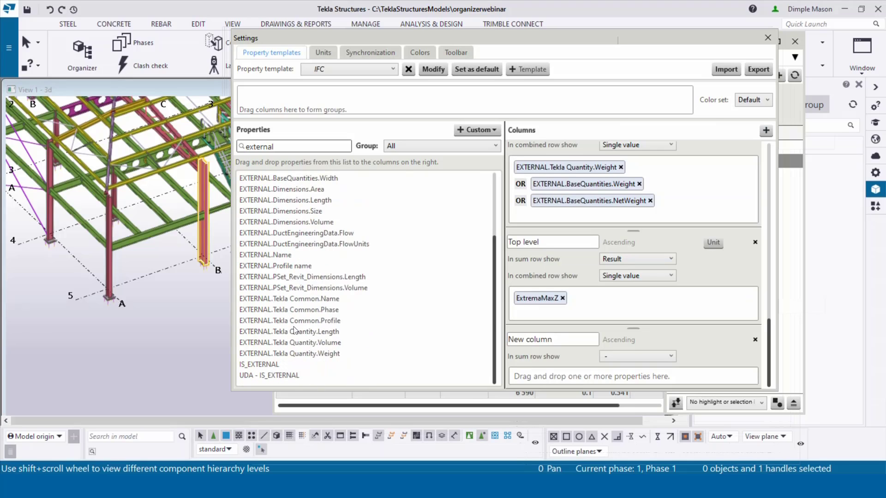
{"action": "left_click", "coordinate": [304, 314]}
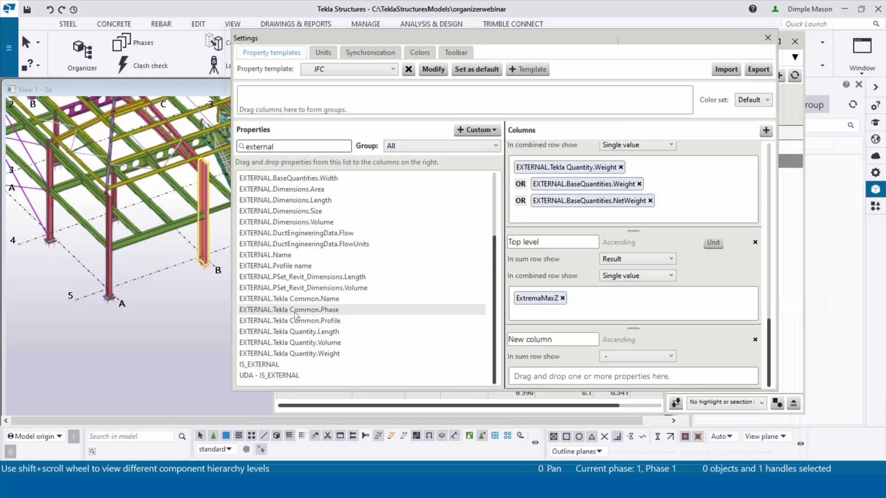
{"action": "left_click_drag", "start_coordinate": [297, 312], "coordinate": [574, 370]}
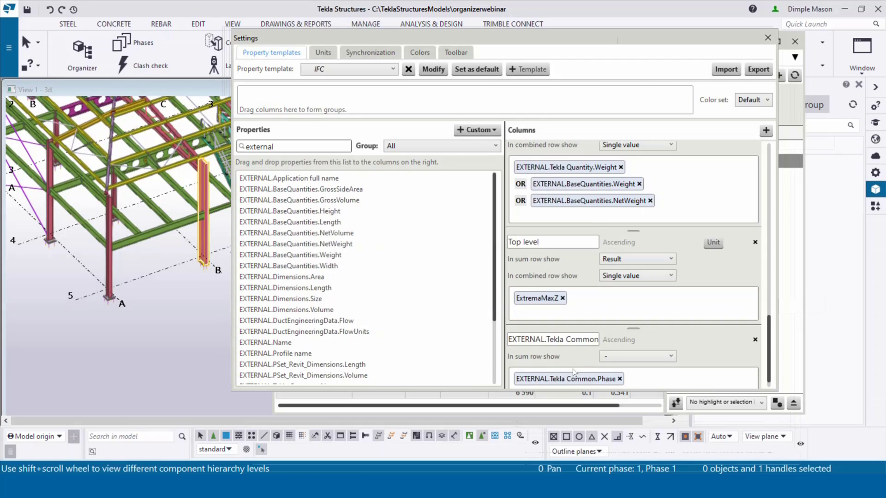
{"action": "left_click", "coordinate": [434, 68]}
{"action": "left_click", "coordinate": [767, 39]}
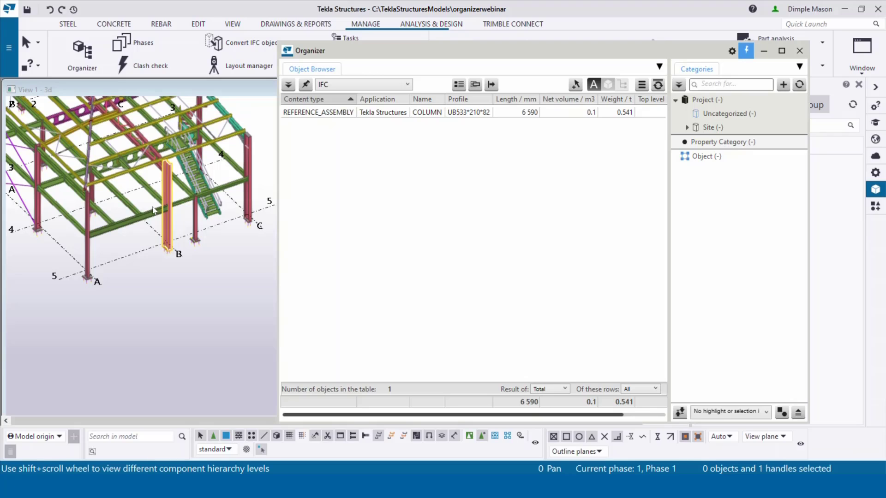
- Select the column at grid C/5 and check its external phase value in the Object Browser
{"action": "left_click", "coordinate": [247, 185]}
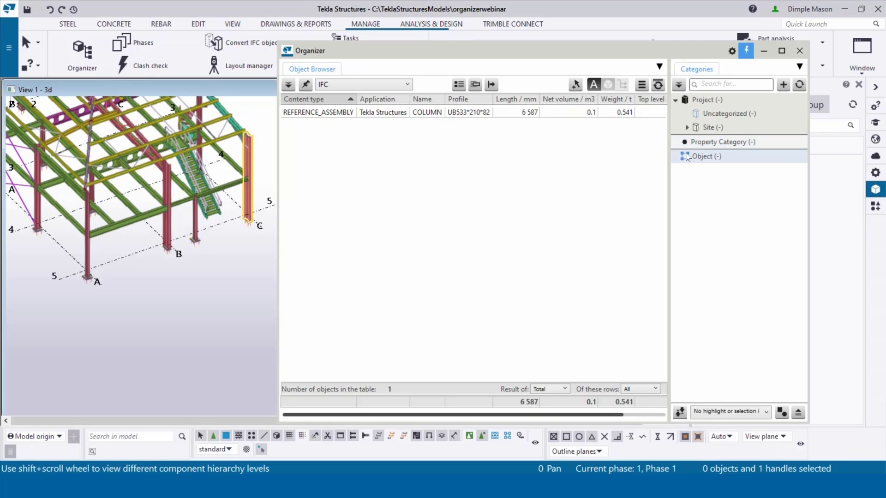
{"action": "left_click_drag", "start_coordinate": [669, 149], "coordinate": [756, 149]}
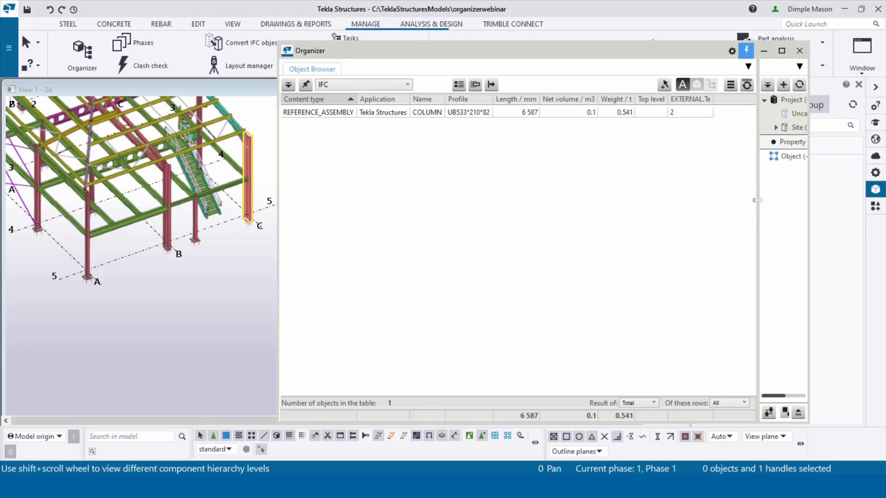
{"action": "left_click_drag", "start_coordinate": [758, 203], "coordinate": [672, 206]}
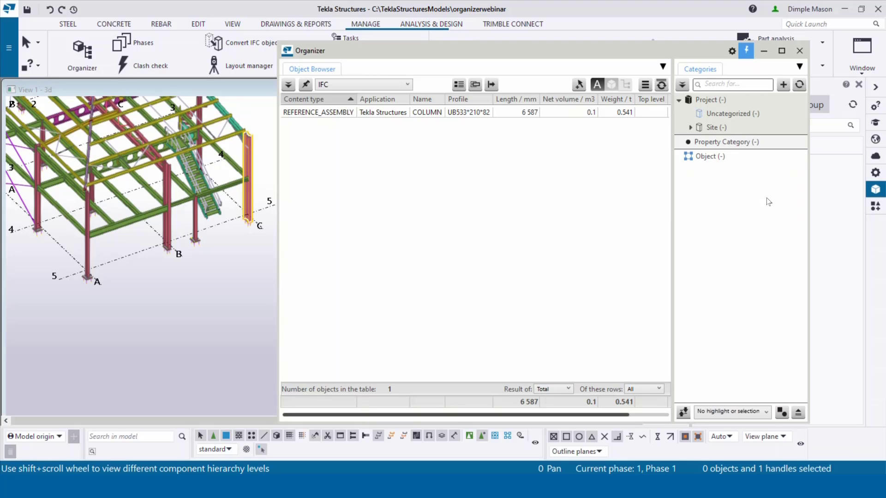
- Create a custom category in the Organizer and name it "IFC PHASES"
{"action": "left_click", "coordinate": [706, 160]}
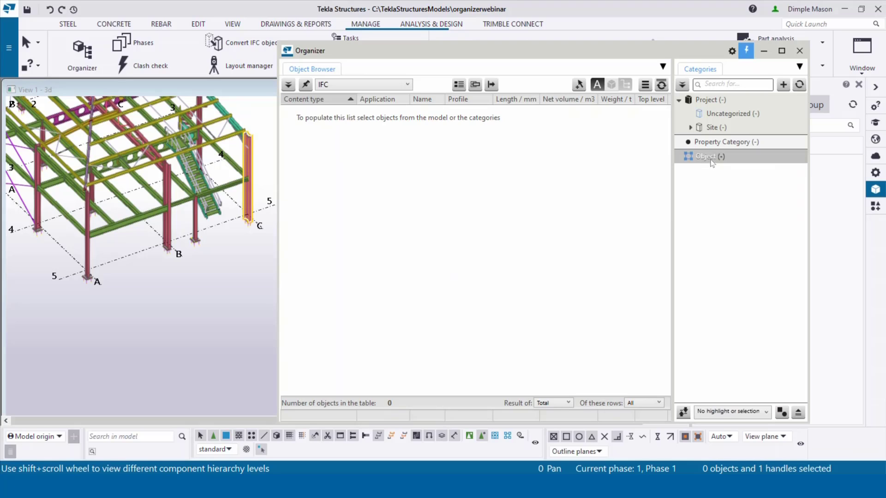
{"action": "left_click", "coordinate": [784, 84]}
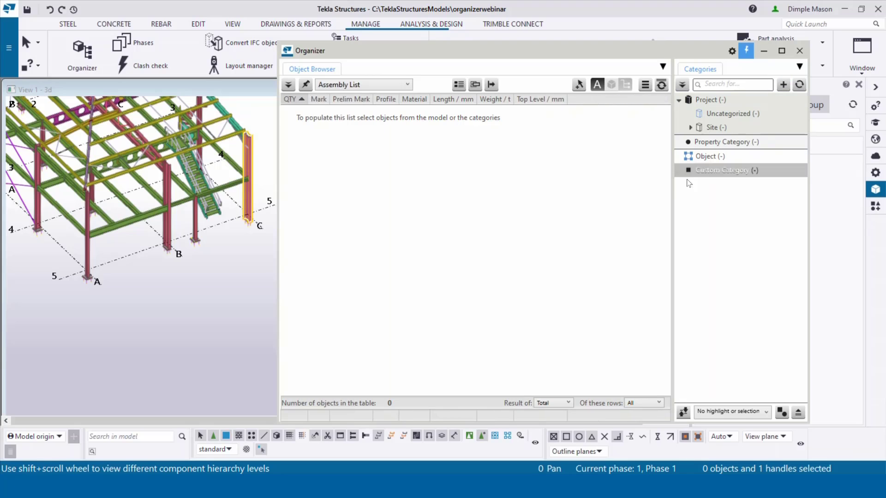
{"action": "double_click", "coordinate": [717, 171]}
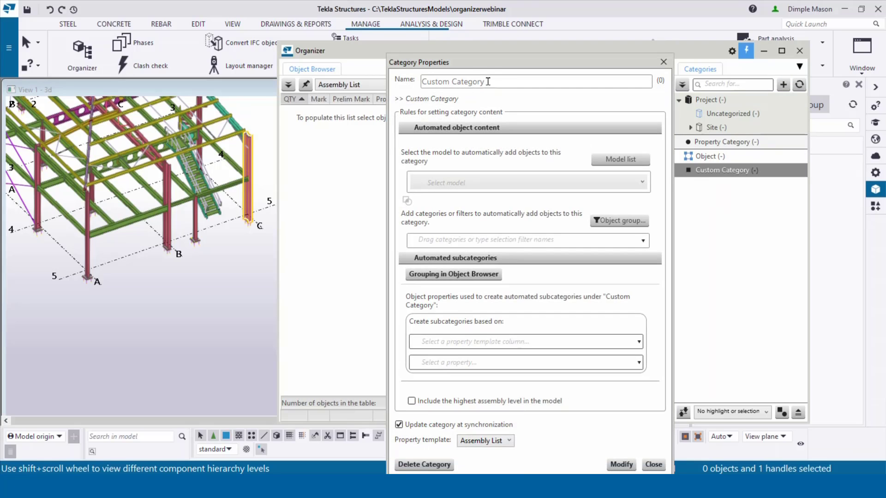
{"action": "left_click", "coordinate": [502, 82]}
{"action": "left_click_drag", "start_coordinate": [503, 82], "coordinate": [406, 79]}
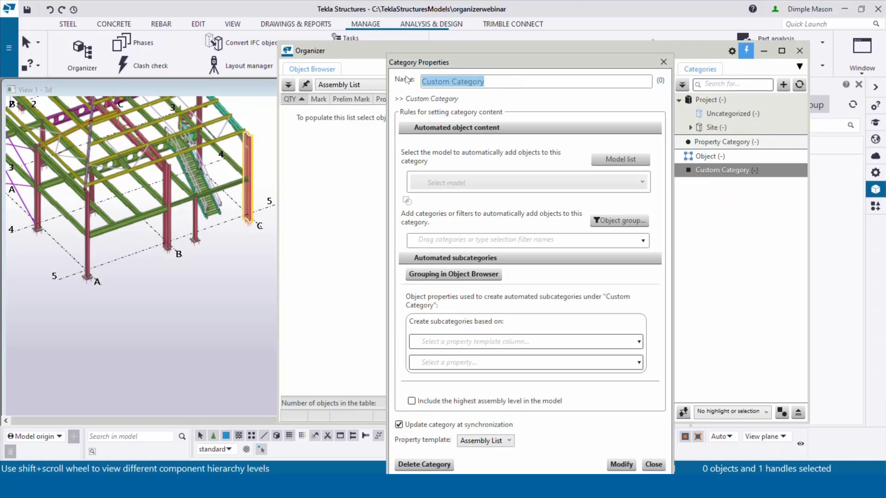
{"action": "key", "text": "BackSpace"}
{"action": "type", "text": "IFC"}
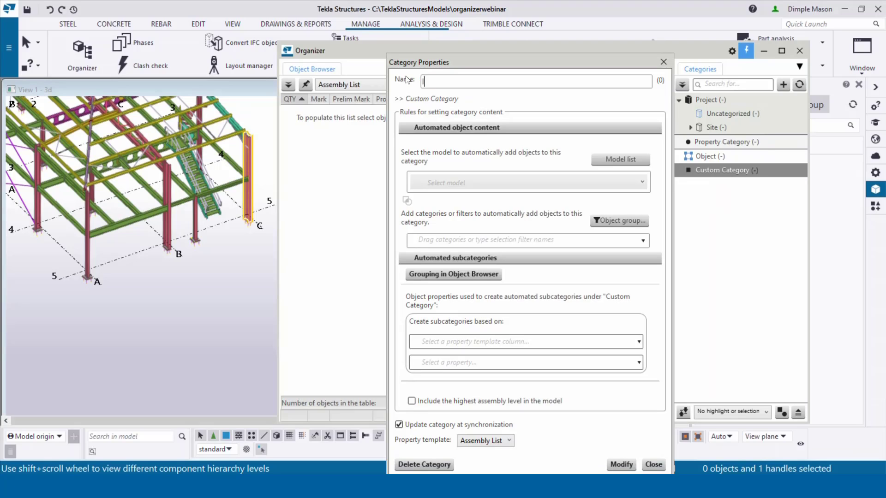
{"action": "type", "text": " PHASES"}
- Fill the category automatically from all reference models and base its automated subcategories on EXTERNAL.Tekla Common.Phase
{"action": "left_click", "coordinate": [474, 184]}
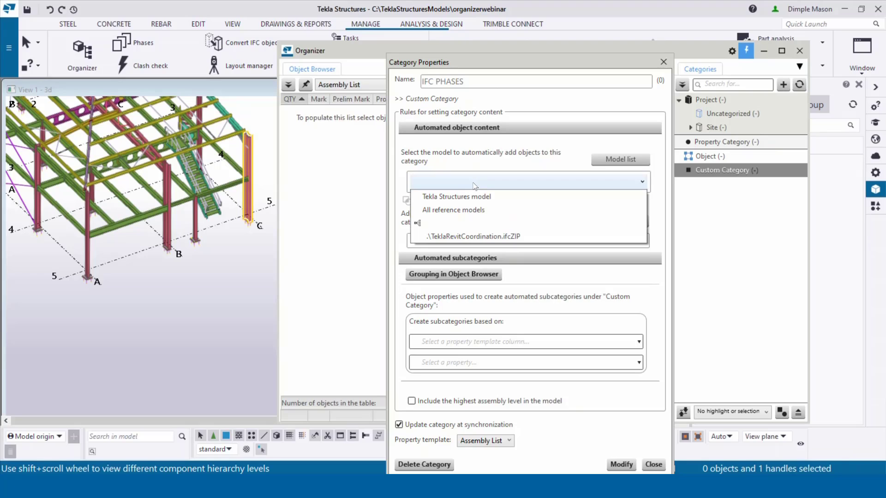
{"action": "left_click", "coordinate": [472, 212]}
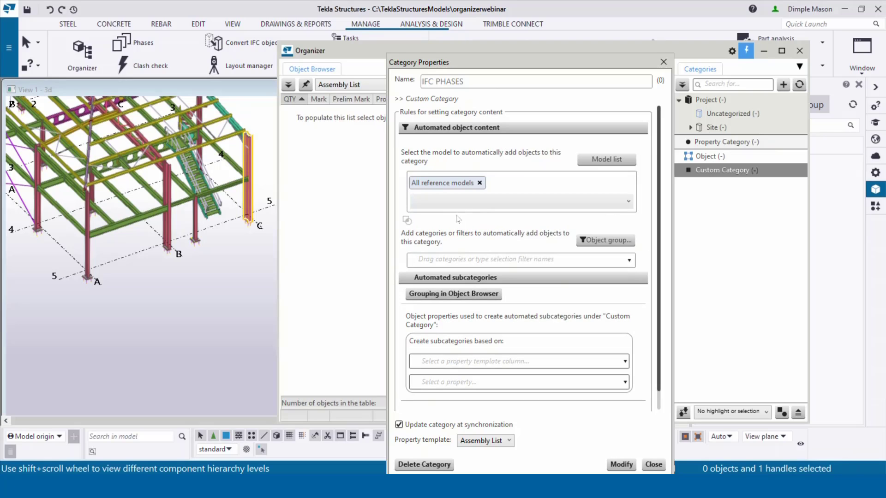
{"action": "left_click", "coordinate": [470, 382]}
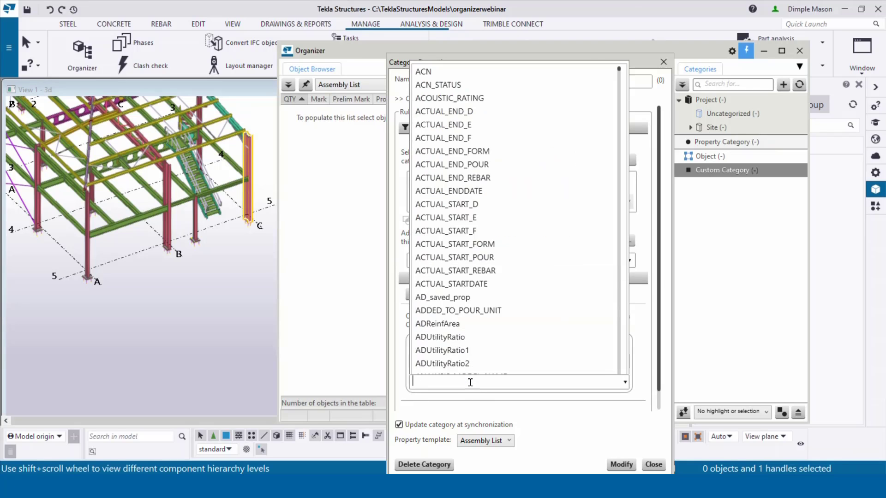
{"action": "left_click", "coordinate": [646, 352]}
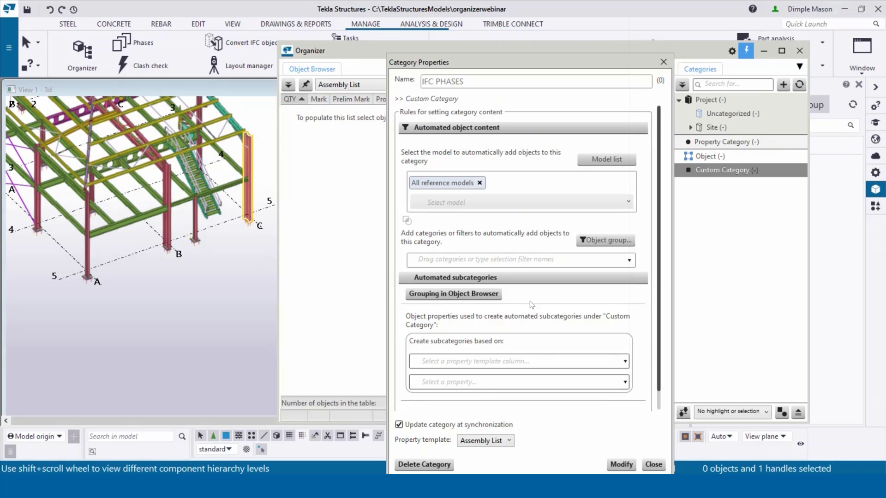
{"action": "left_click", "coordinate": [457, 381]}
{"action": "type", "text": "E"}
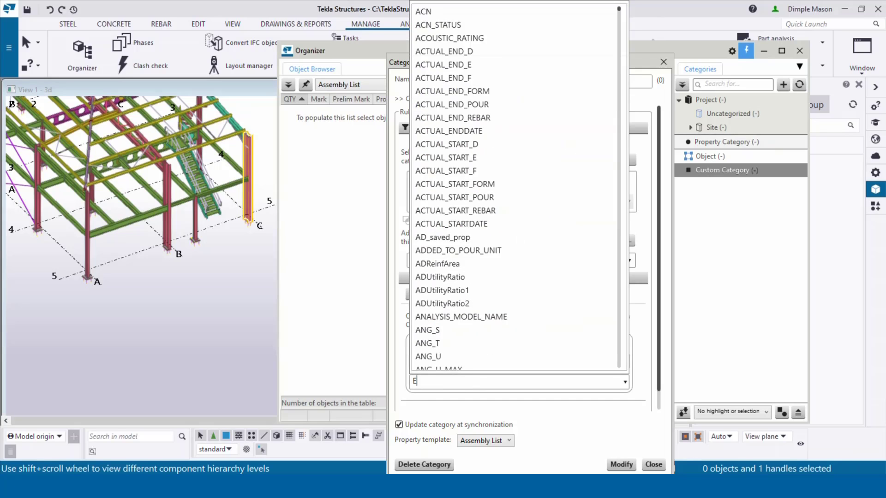
{"action": "type", "text": "XY"}
{"action": "key", "text": "BackSpace"}
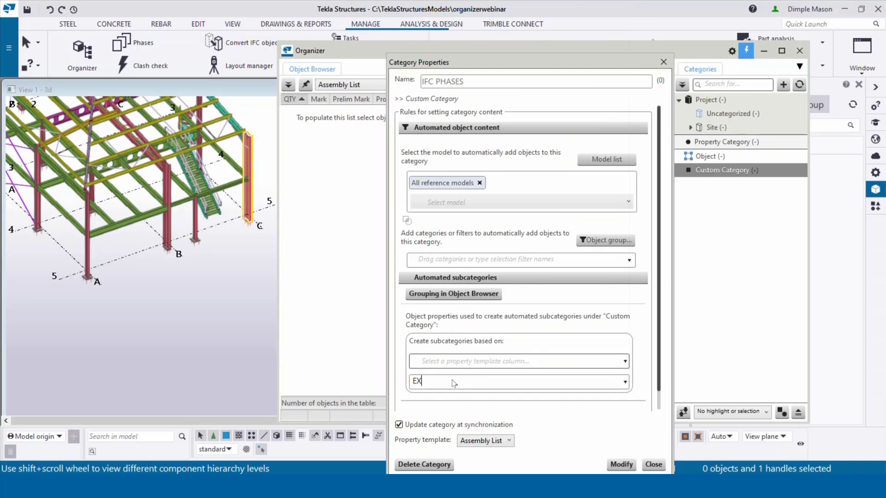
{"action": "type", "text": "TERN"}
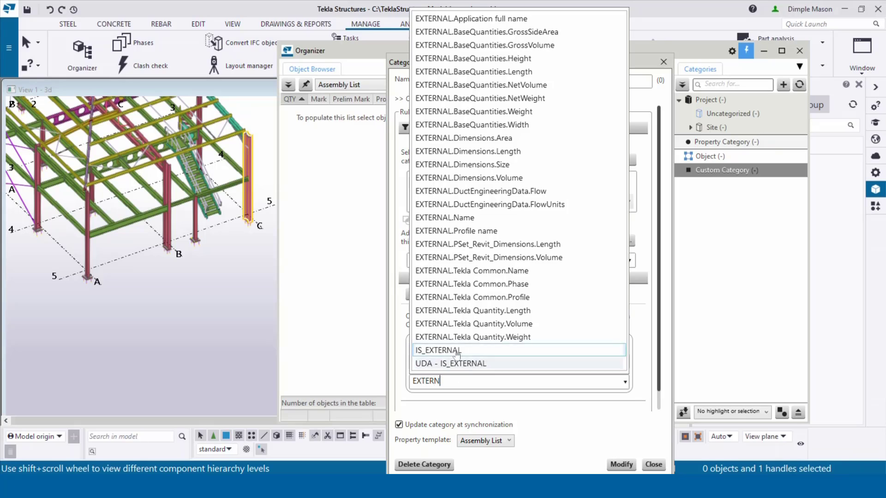
{"action": "left_click", "coordinate": [509, 289]}
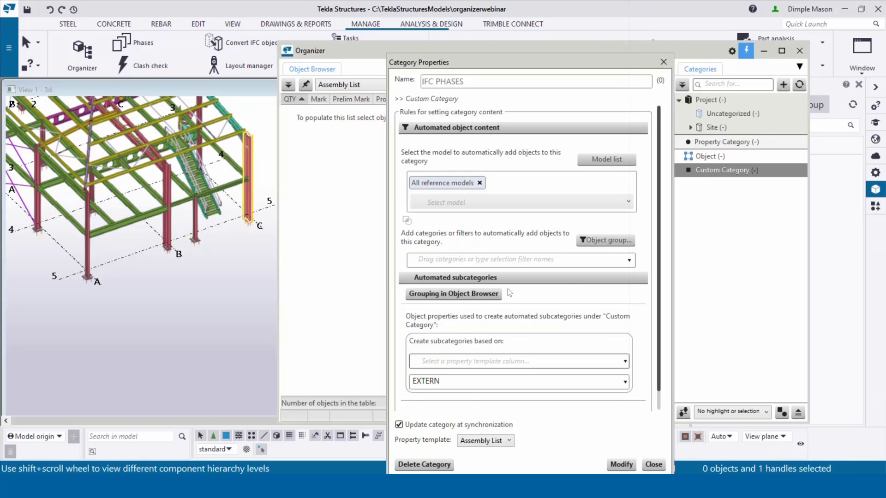
- Assign the IFC property template to the category and save its properties, accepting the replacement of existing subcategories
{"action": "left_click", "coordinate": [510, 441]}
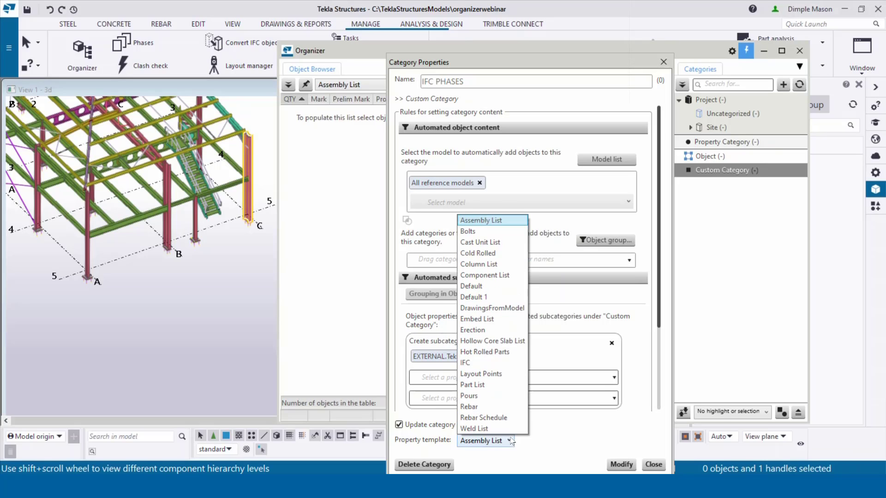
{"action": "left_click", "coordinate": [487, 364]}
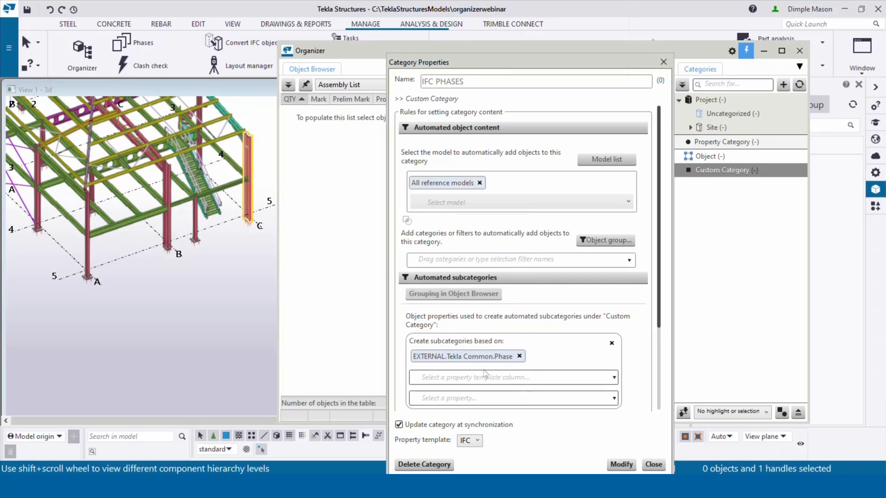
{"action": "left_click", "coordinate": [618, 466]}
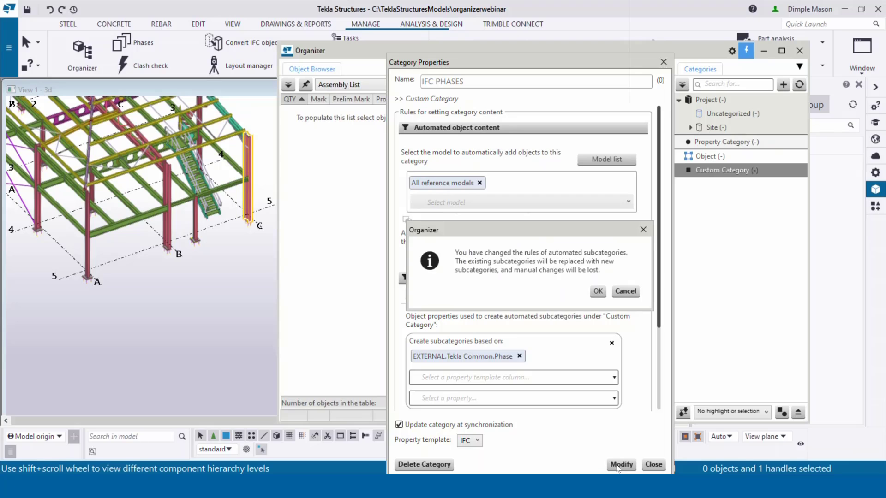
{"action": "left_click", "coordinate": [598, 291]}
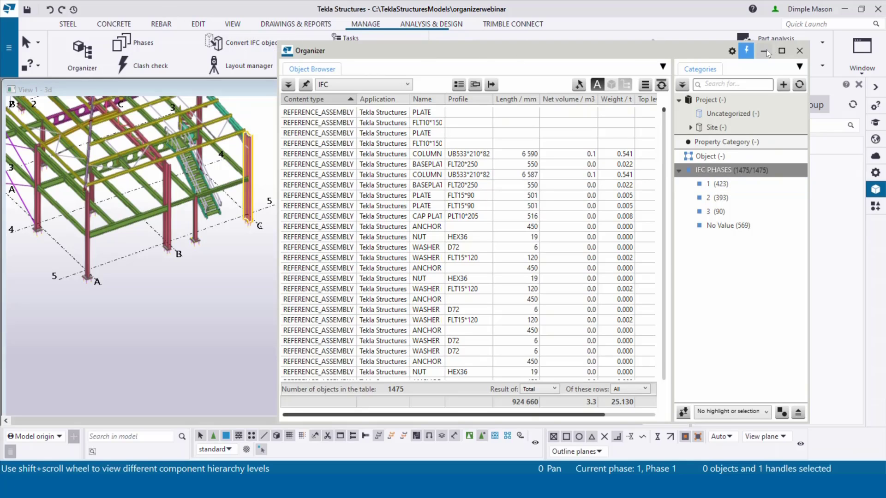
- Add phases 2 and 3 to the model in the Phase Manager
{"action": "left_click", "coordinate": [159, 44]}
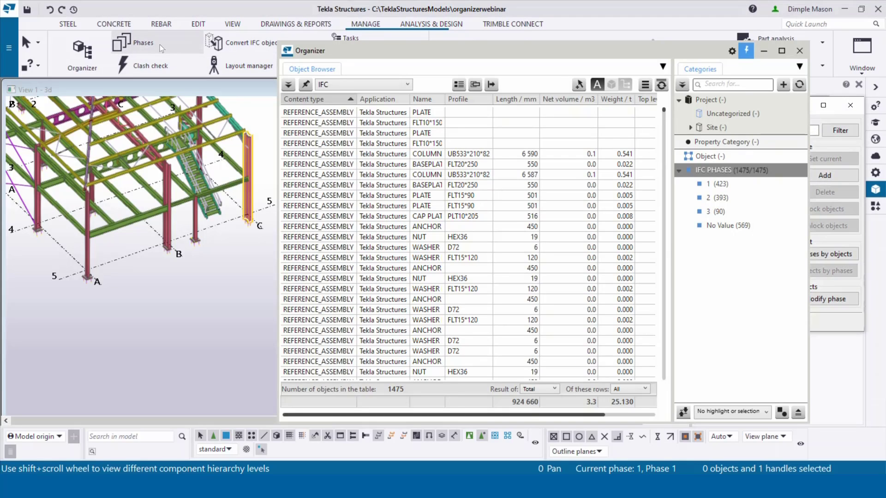
{"action": "left_click", "coordinate": [762, 50]}
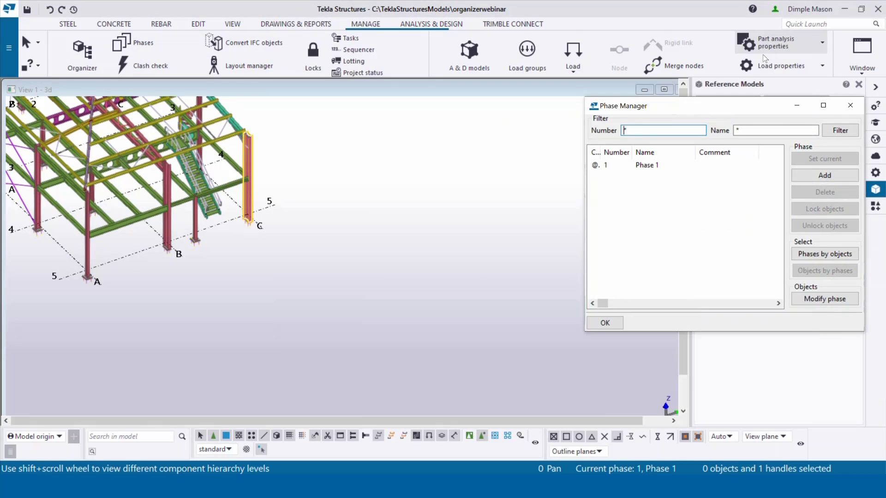
{"action": "left_click_drag", "start_coordinate": [720, 94], "coordinate": [648, 94]}
{"action": "left_click", "coordinate": [747, 165]}
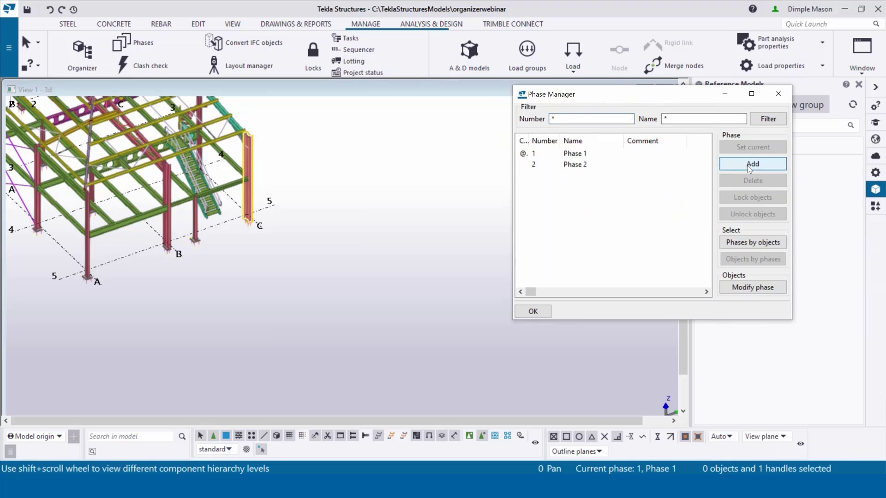
{"action": "left_click", "coordinate": [748, 165]}
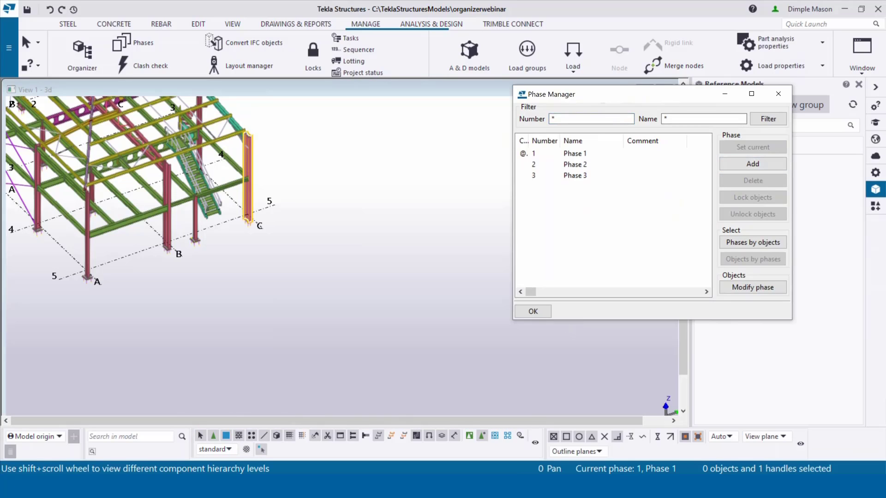
- Bring back the Organizer and move it and the Phase Manager away from the Reference Models list
{"action": "mouse_move", "coordinate": [498, 486]}
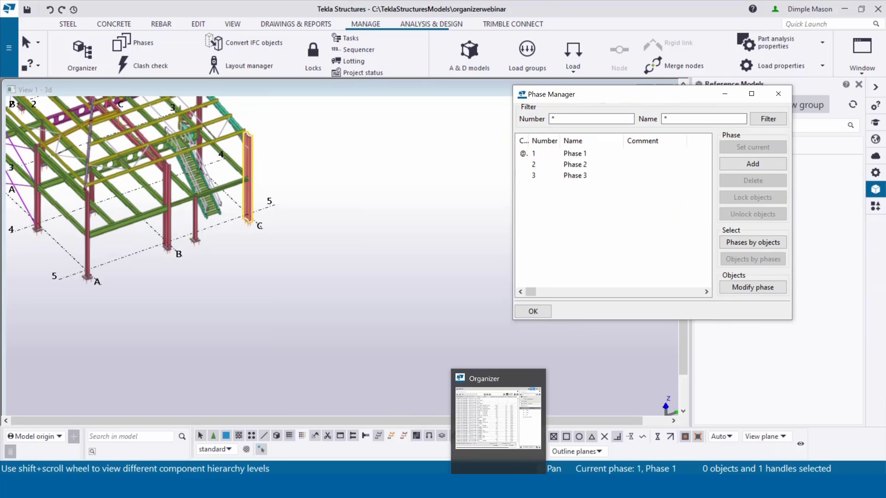
{"action": "left_click", "coordinate": [498, 418]}
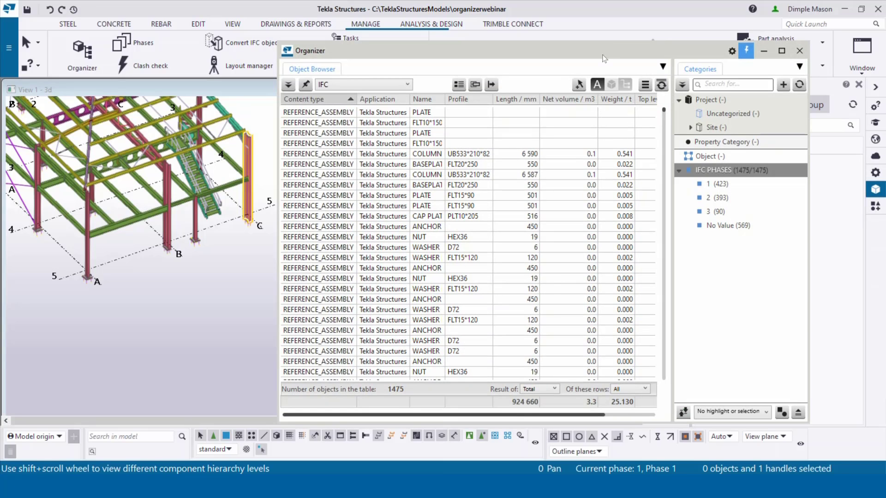
{"action": "left_click_drag", "start_coordinate": [603, 59], "coordinate": [472, 48]}
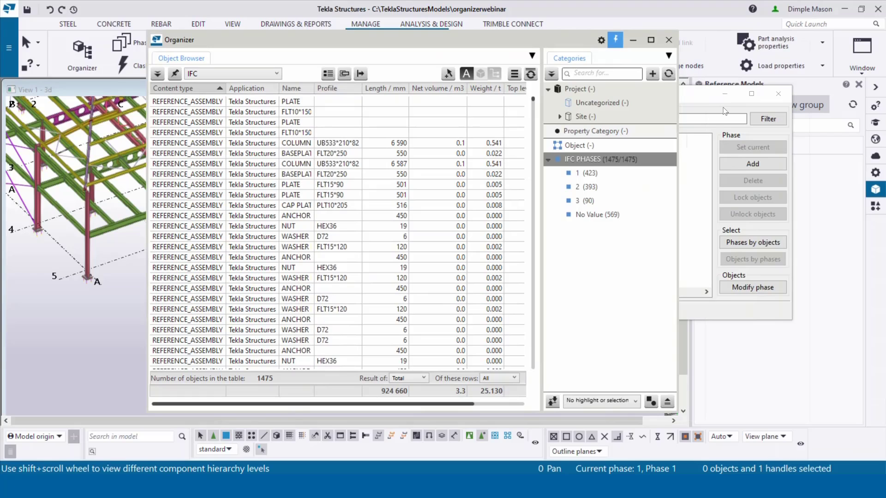
{"action": "left_click_drag", "start_coordinate": [699, 99], "coordinate": [466, 155]}
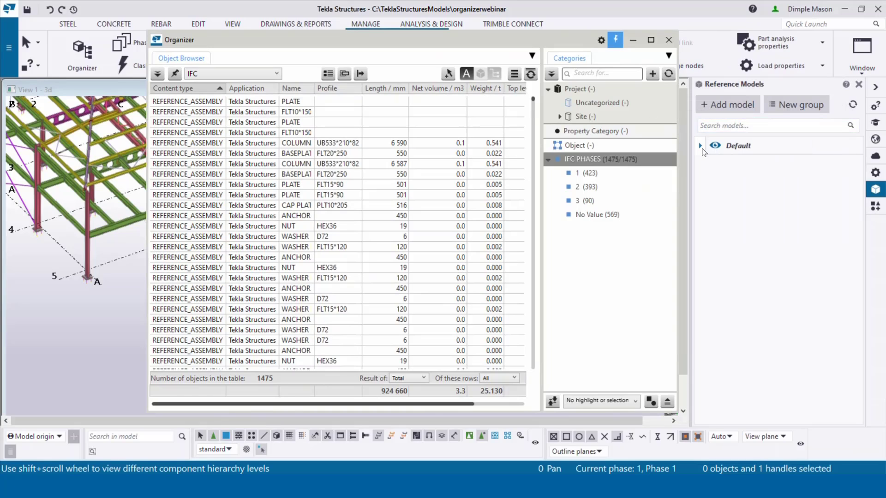
- Expand the Default reference model group and open the conversion changes list for TeklaRevitCoordination
{"action": "left_click", "coordinate": [700, 146]}
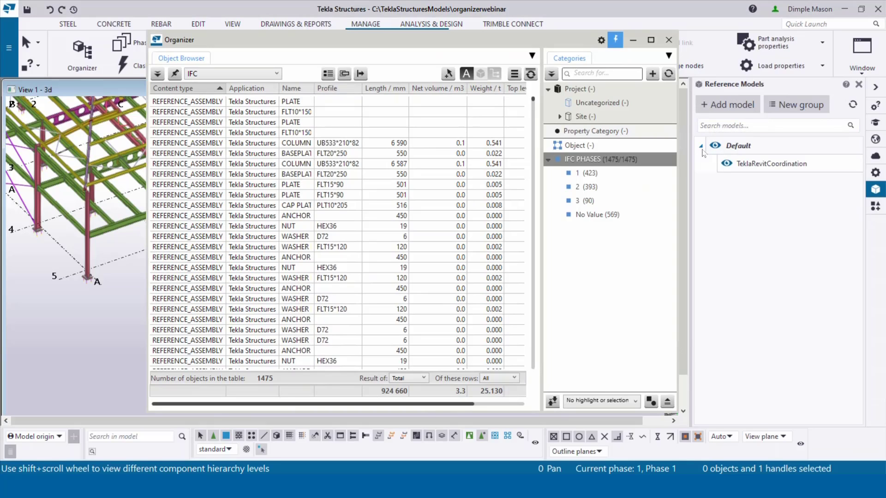
{"action": "left_click", "coordinate": [818, 162]}
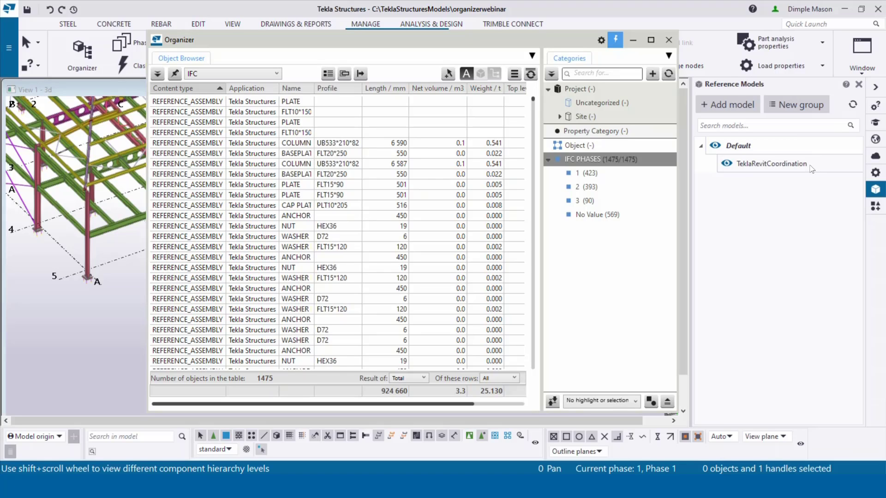
{"action": "left_click", "coordinate": [809, 167]}
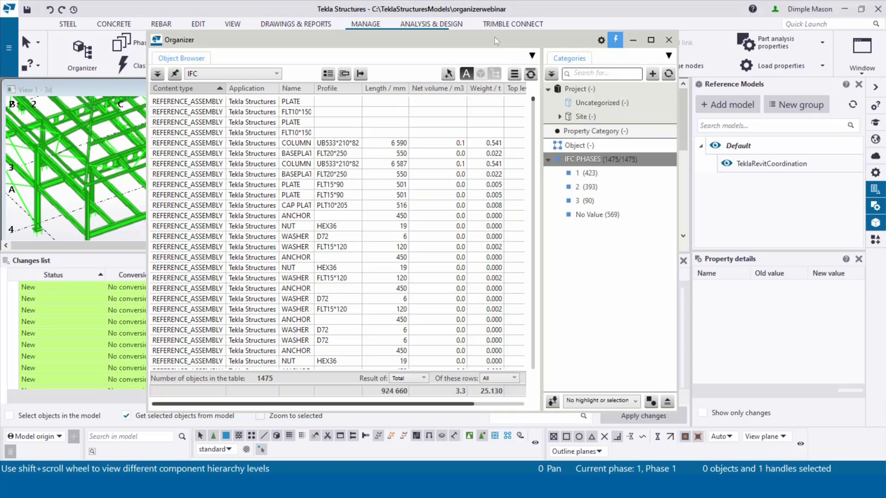
- Move the Organizer aside, set its categories to select objects in the model, and select subcategory 1 of IFC PHASES
{"action": "left_click_drag", "start_coordinate": [495, 37], "coordinate": [652, 257]}
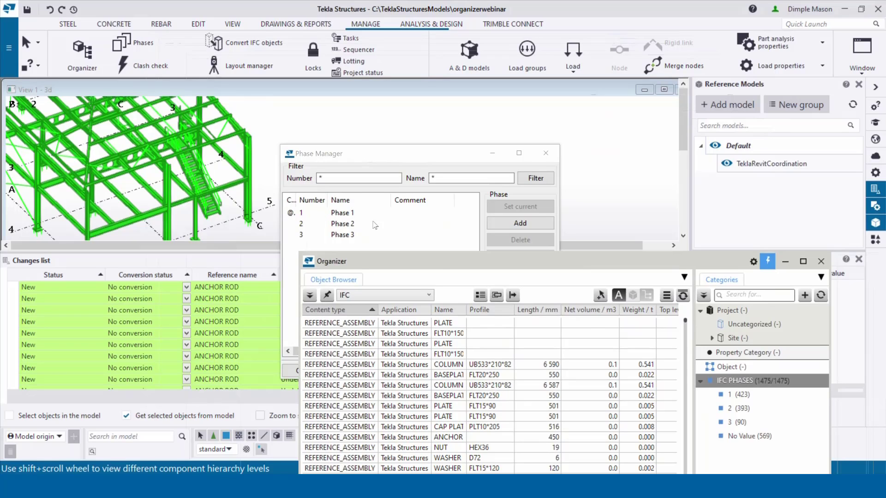
{"action": "left_click_drag", "start_coordinate": [438, 264], "coordinate": [399, 40]}
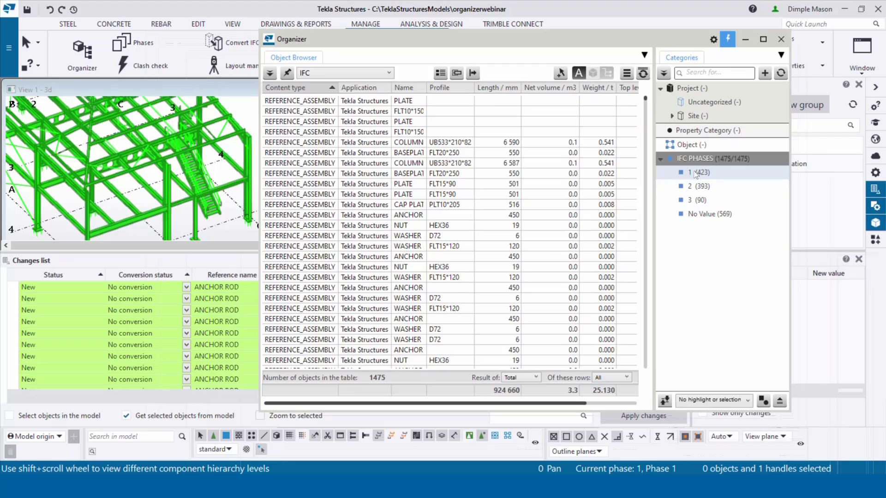
{"action": "left_click", "coordinate": [688, 401]}
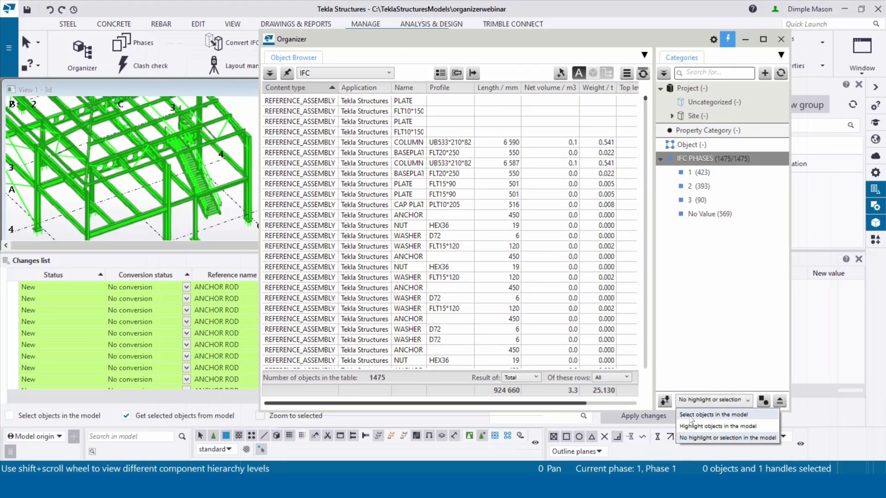
{"action": "left_click", "coordinate": [691, 416]}
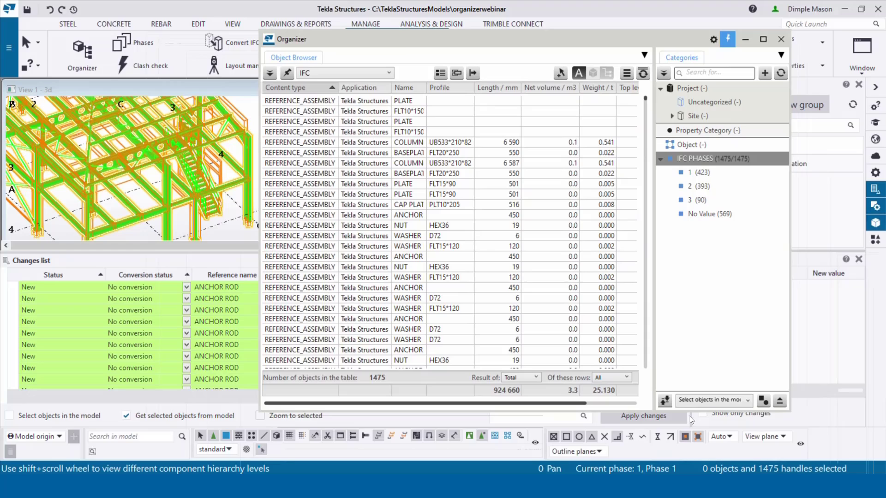
{"action": "left_click", "coordinate": [697, 178]}
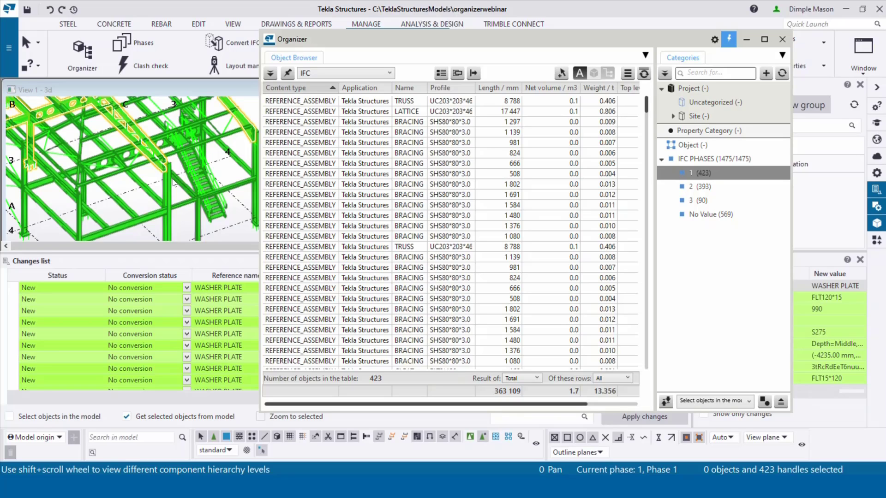
{"action": "scroll", "coordinate": [171, 189], "scroll_direction": "down", "scroll_amount": 3}
{"action": "scroll", "coordinate": [169, 191], "scroll_direction": "down", "scroll_amount": 2}
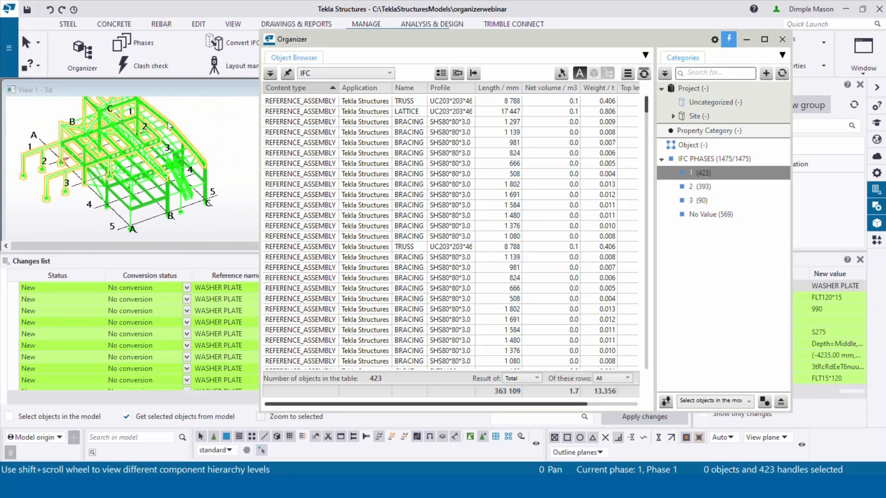
{"action": "scroll", "coordinate": [118, 135], "scroll_direction": "down", "scroll_amount": 2}
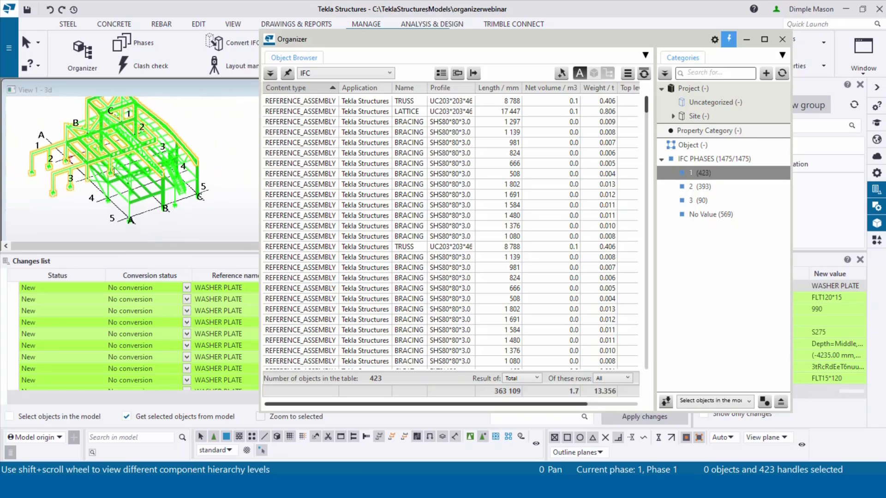
{"action": "middle_click_drag", "start_coordinate": [137, 134], "coordinate": [146, 152]}
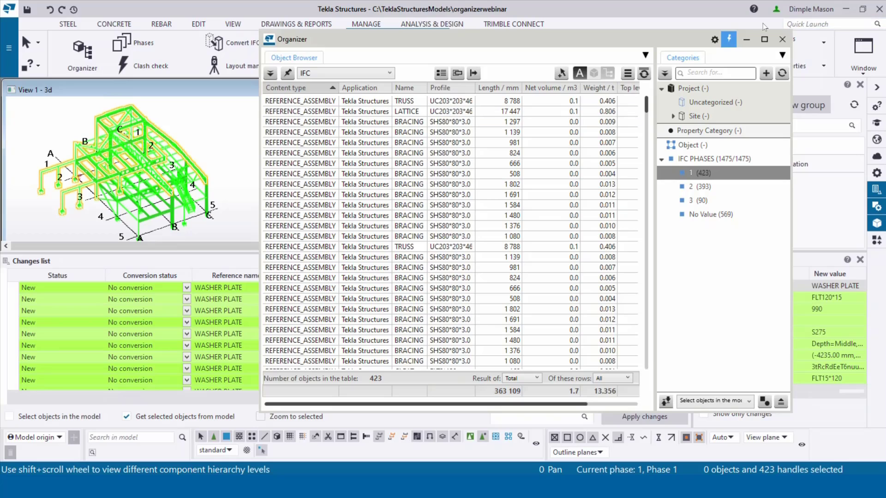
- Set the conversion status of the selected phase 1 objects to Conversion in the changes list and apply the changes
{"action": "left_click", "coordinate": [750, 37]}
{"action": "left_click", "coordinate": [751, 37]}
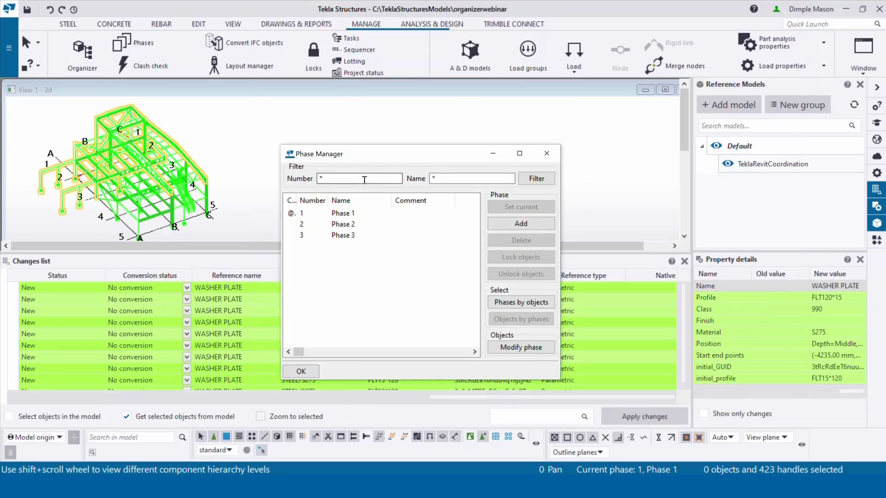
{"action": "left_click", "coordinate": [187, 287]}
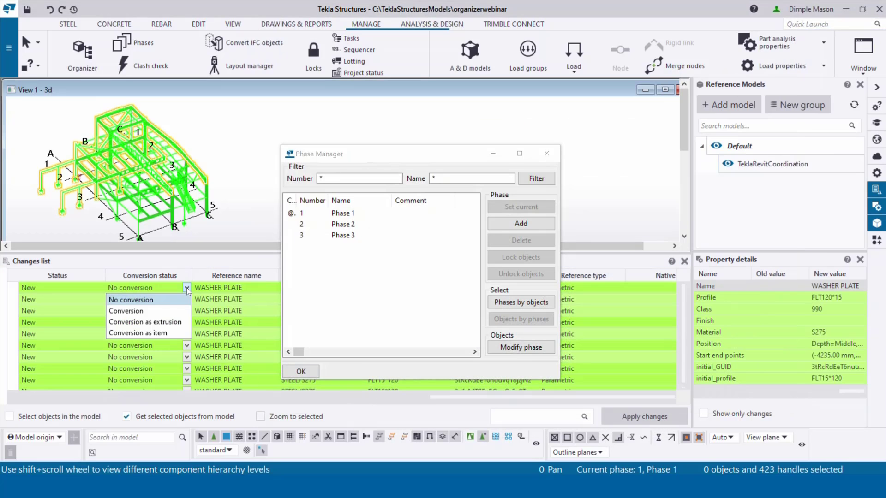
{"action": "left_click", "coordinate": [142, 294]}
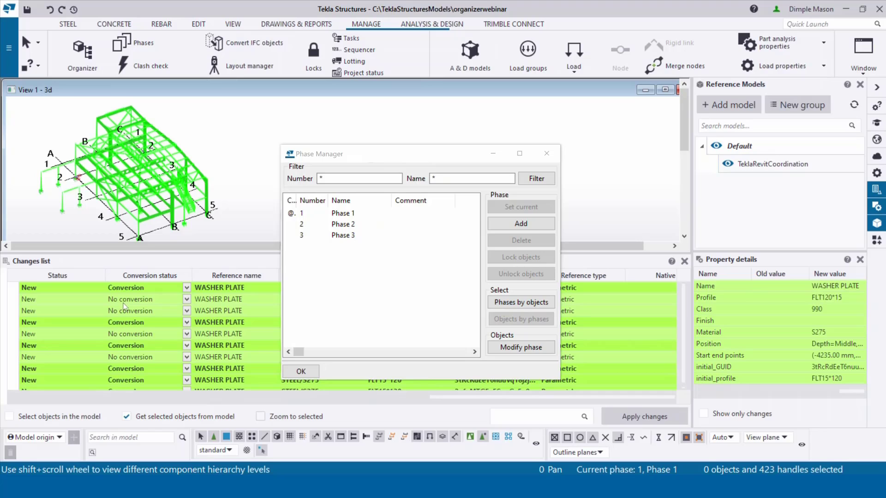
{"action": "left_click_drag", "start_coordinate": [419, 157], "coordinate": [445, 78]}
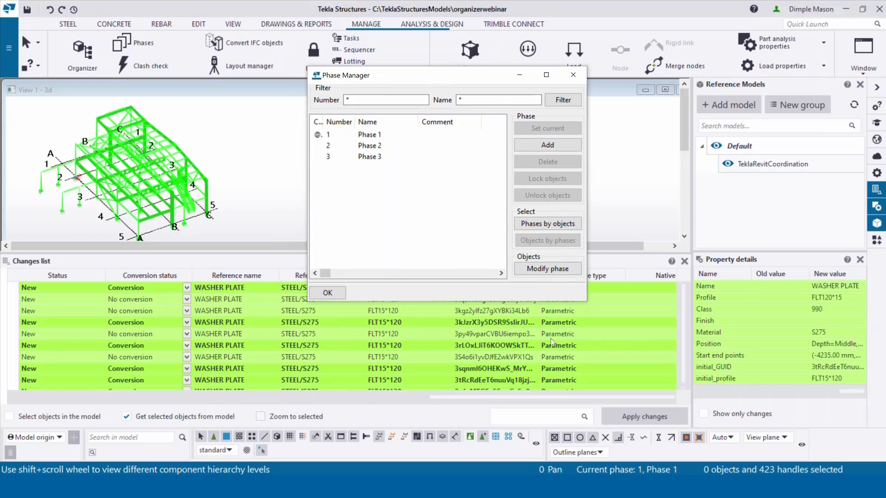
{"action": "left_click", "coordinate": [646, 416]}
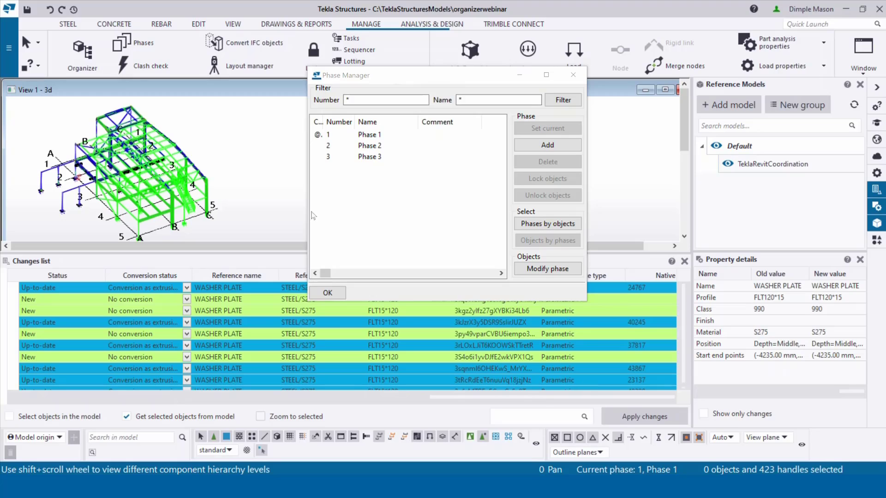
- Make Phase 2 the current phase and select the objects of IFC PHASES subcategory 2 from the Organizer
{"action": "double_click", "coordinate": [343, 147]}
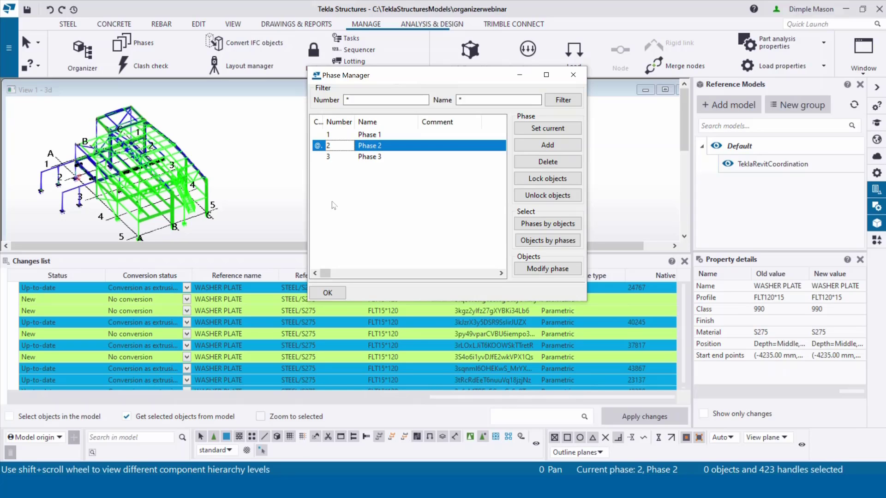
{"action": "key", "text": "alt+Tab"}
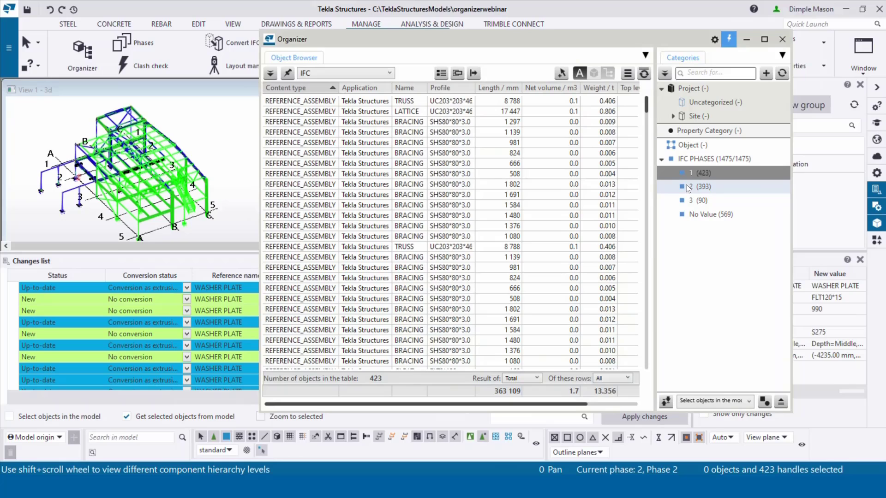
{"action": "left_click", "coordinate": [687, 187]}
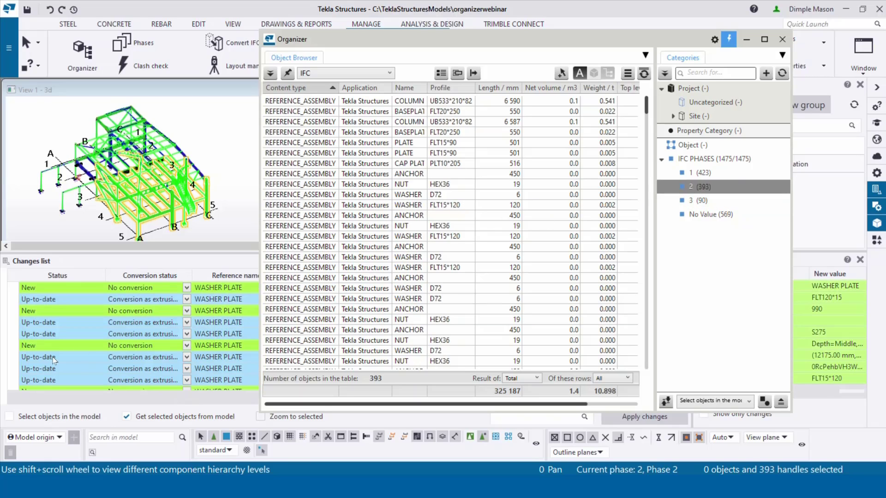
- Set the unconverted phase 2 objects to Conversion in the changes list and apply the changes
{"action": "left_click", "coordinate": [186, 288]}
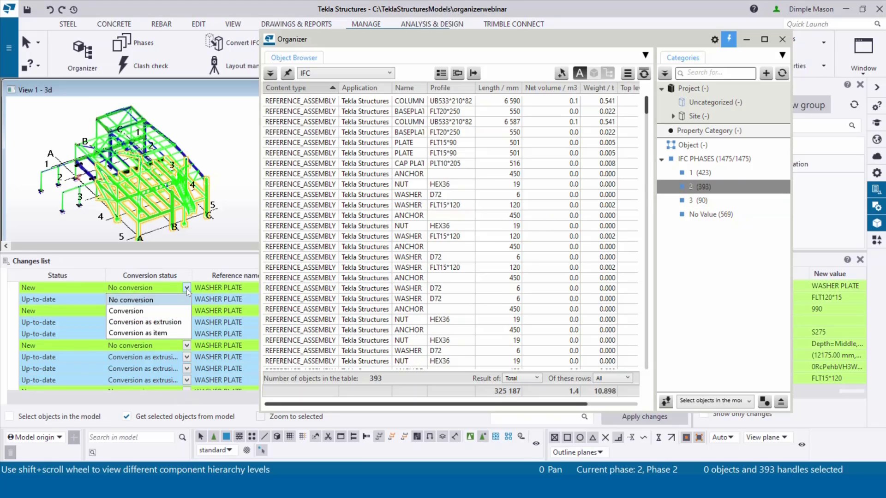
{"action": "left_click", "coordinate": [163, 311]}
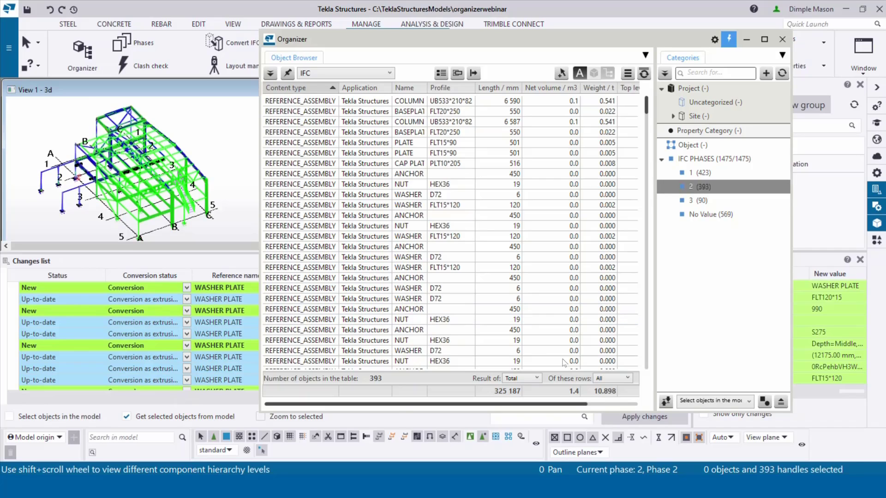
{"action": "left_click", "coordinate": [658, 423]}
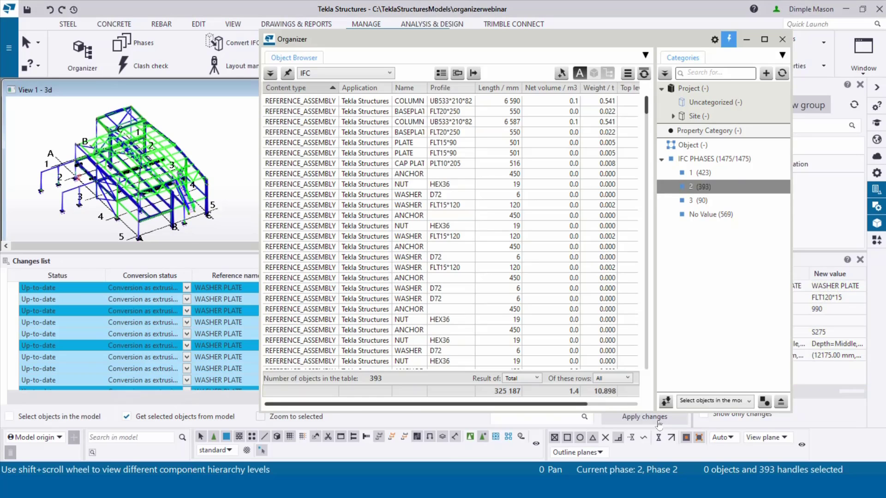
- Make Phase 3 the current phase and select the objects of IFC PHASES subcategory 3 from the Organizer
{"action": "left_click", "coordinate": [747, 41]}
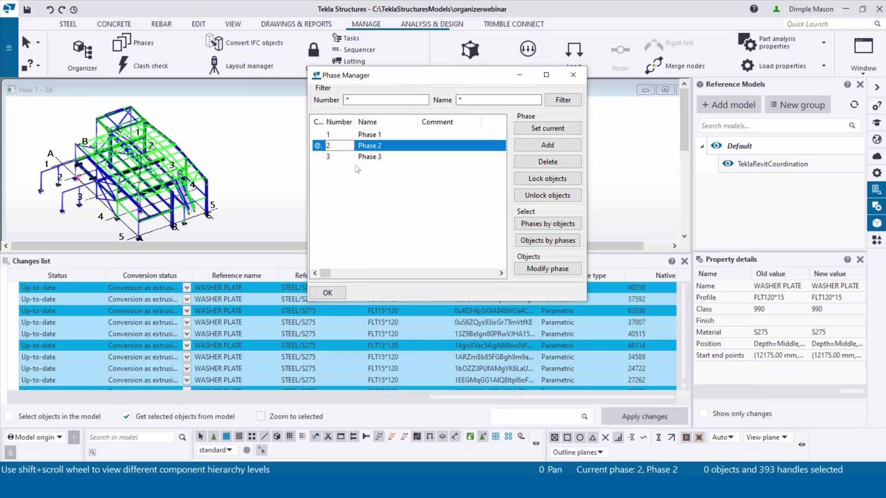
{"action": "double_click", "coordinate": [355, 159]}
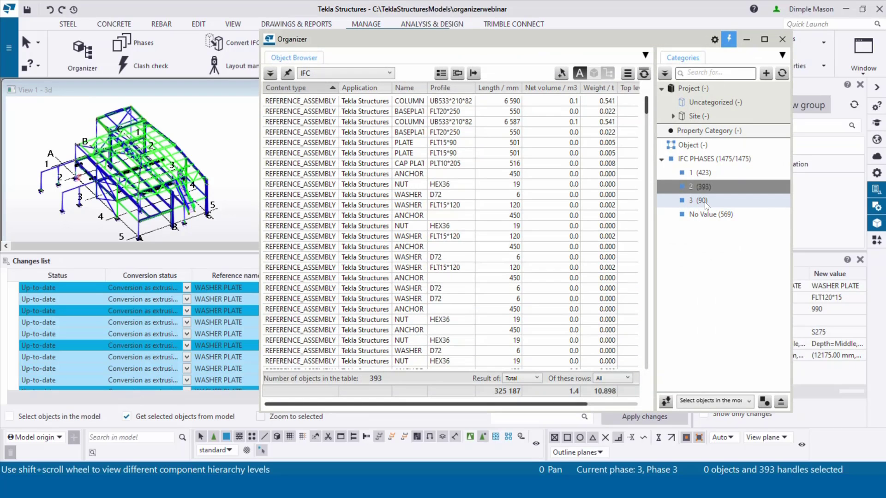
{"action": "left_click", "coordinate": [705, 203]}
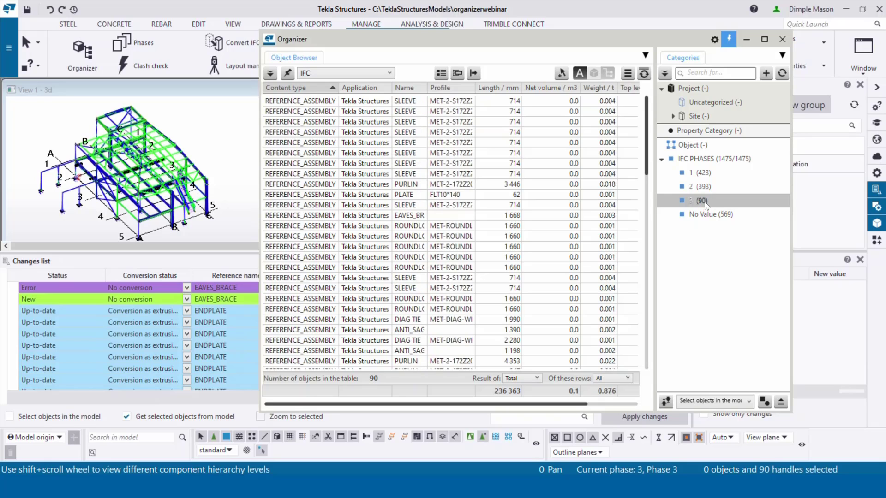
- Set the unconverted phase 3 objects to Conversion in the changes list and apply the changes
{"action": "left_click", "coordinate": [187, 300]}
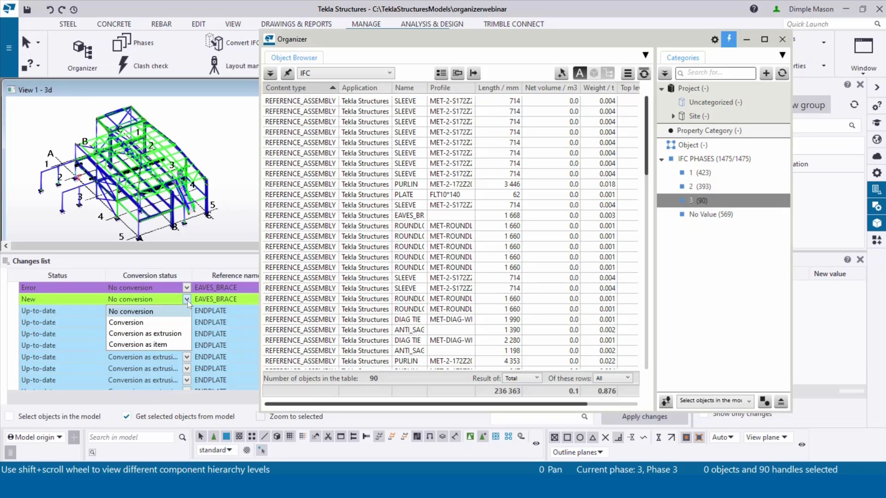
{"action": "left_click", "coordinate": [144, 323]}
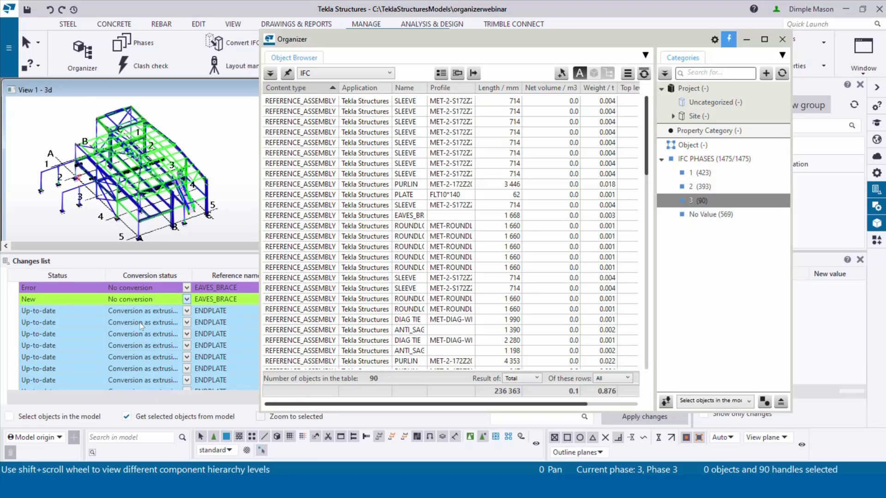
{"action": "left_click", "coordinate": [655, 418]}
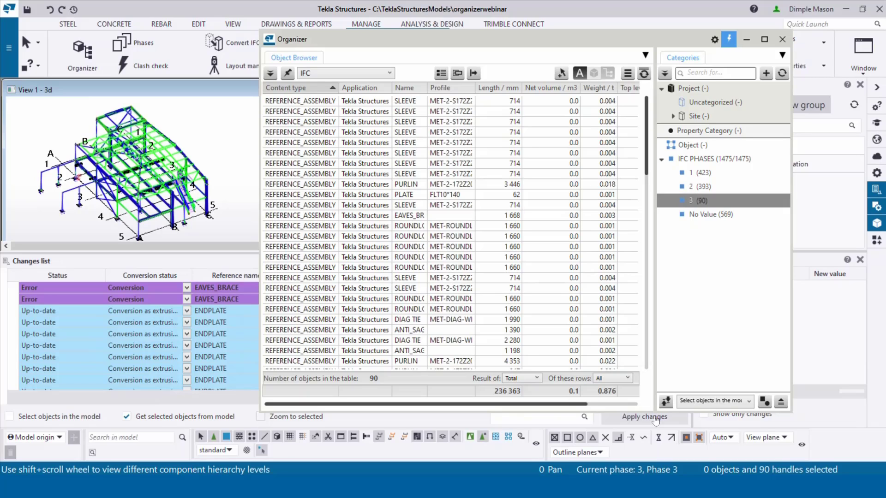
{"action": "left_click", "coordinate": [656, 418]}
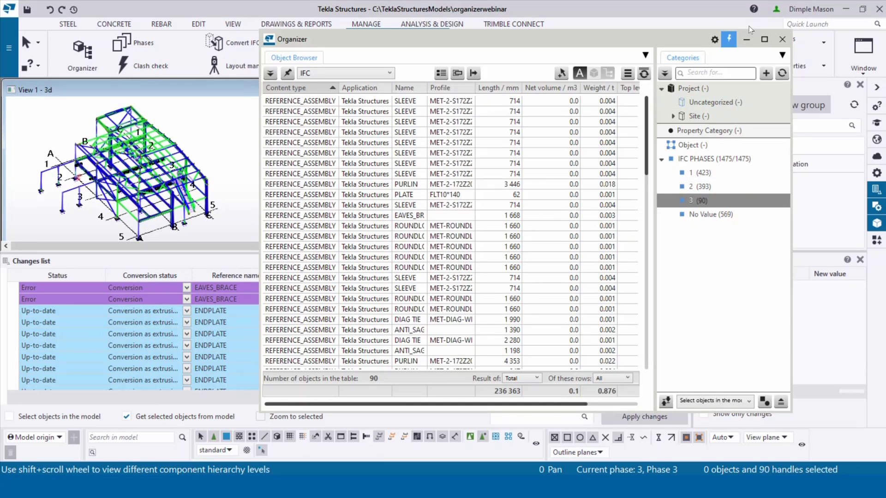
- Close the conversion changes list and hide the TeklaRevitCoordination reference model in the 3D view
{"action": "left_click", "coordinate": [746, 41]}
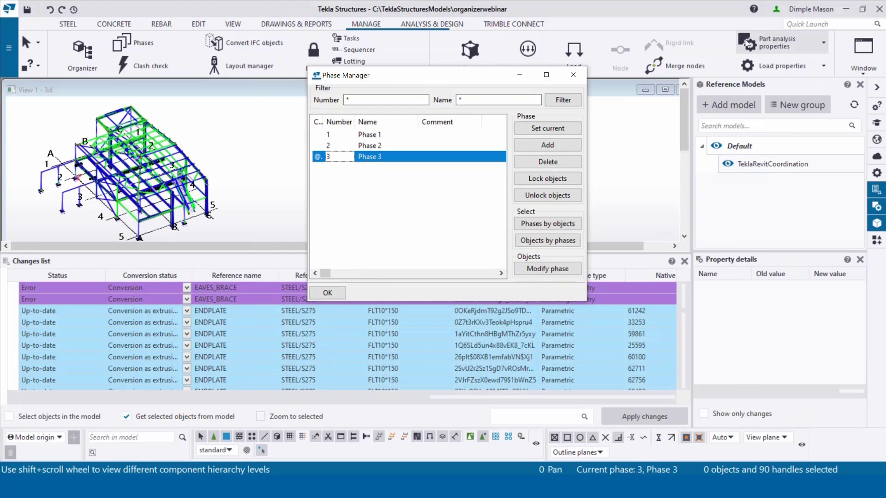
{"action": "left_click", "coordinate": [685, 261]}
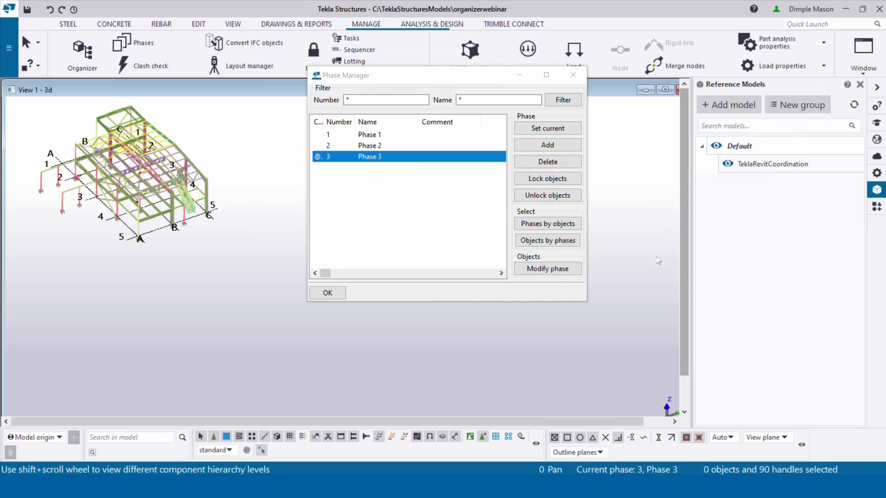
{"action": "left_click", "coordinate": [728, 165]}
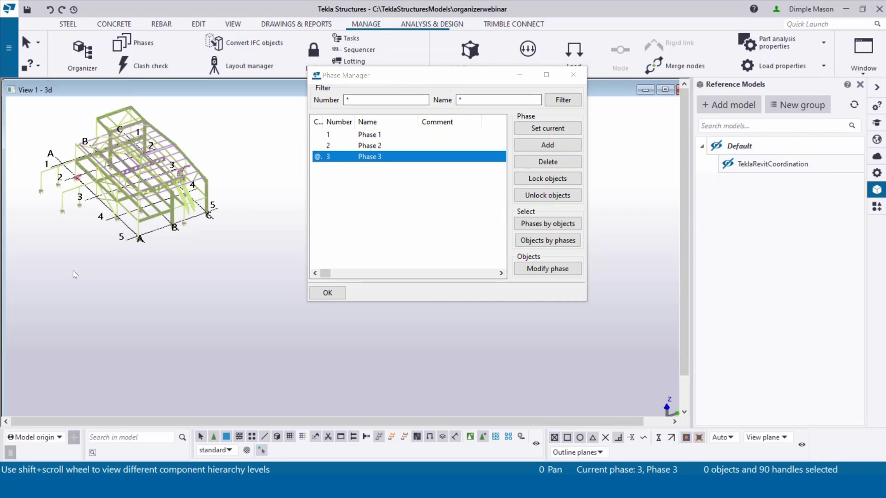
{"action": "mouse_move", "coordinate": [172, 189]}
{"action": "middle_mouse_down", "text": "ctrl"}
{"action": "mouse_move", "coordinate": [184, 183]}
{"action": "mouse_move", "coordinate": [205, 132]}
{"action": "mouse_move", "coordinate": [206, 151]}
{"action": "mouse_move", "coordinate": [191, 170]}
{"action": "mouse_move", "coordinate": [228, 175]}
{"action": "middle_mouse_up", "text": "ctrl"}
{"action": "scroll", "coordinate": [174, 194], "scroll_direction": "up", "scroll_amount": 3}
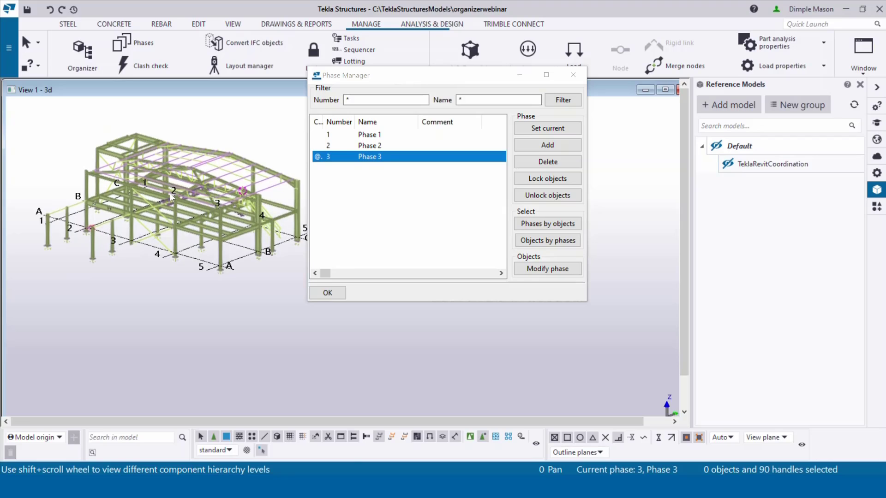
- Close the Phase Manager and colour the 3D view's objects with the Steel_Show-Phase-All representation
{"action": "left_click", "coordinate": [573, 75]}
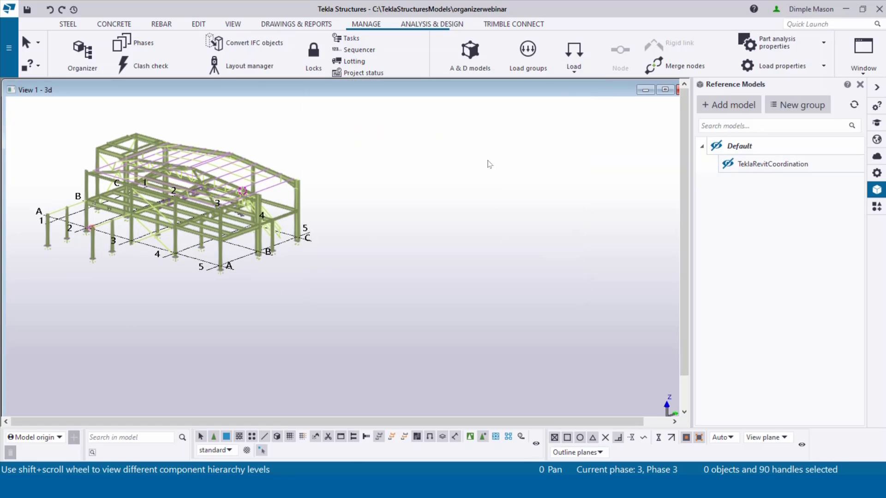
{"action": "double_click", "coordinate": [476, 138]}
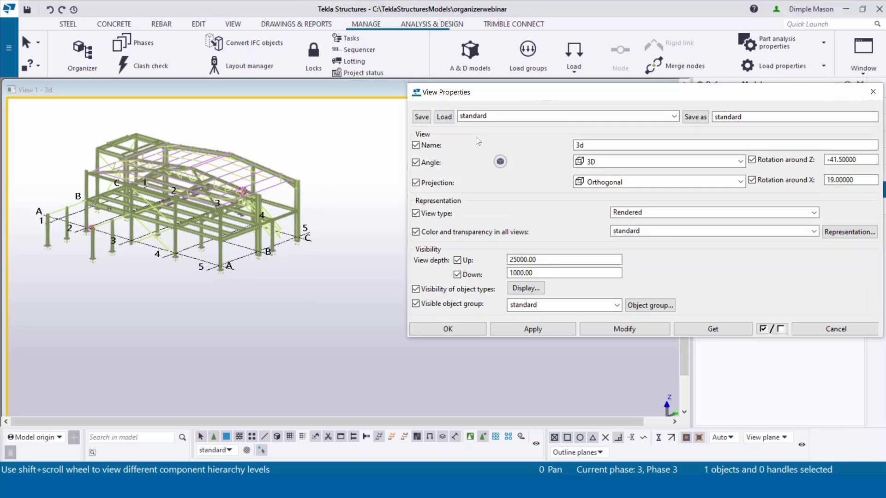
{"action": "left_click", "coordinate": [814, 231]}
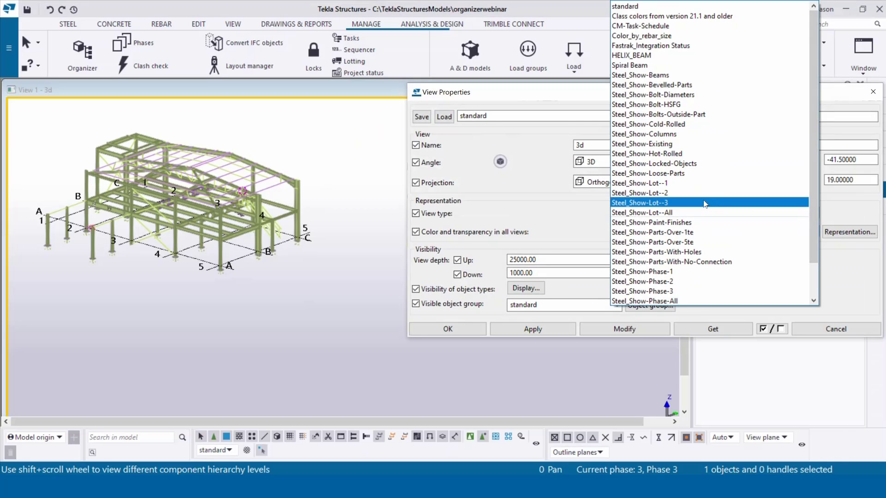
{"action": "scroll", "coordinate": [705, 204], "scroll_direction": "down", "scroll_amount": 2}
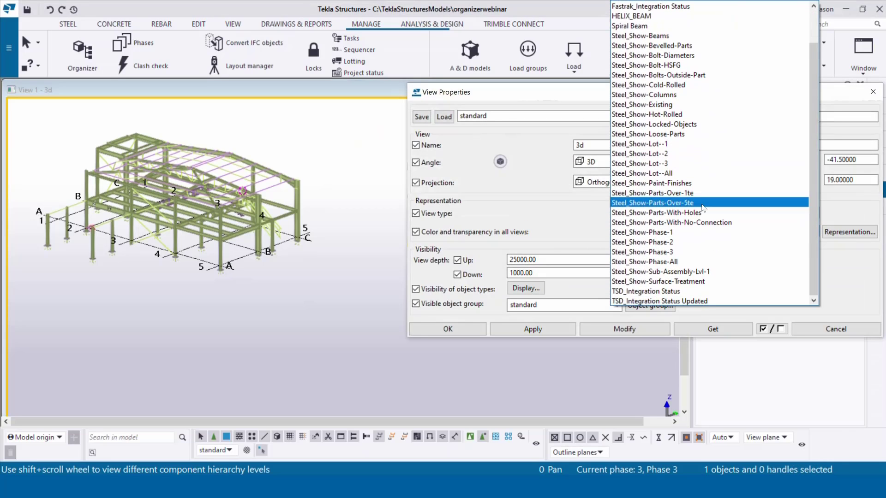
{"action": "left_click", "coordinate": [667, 263]}
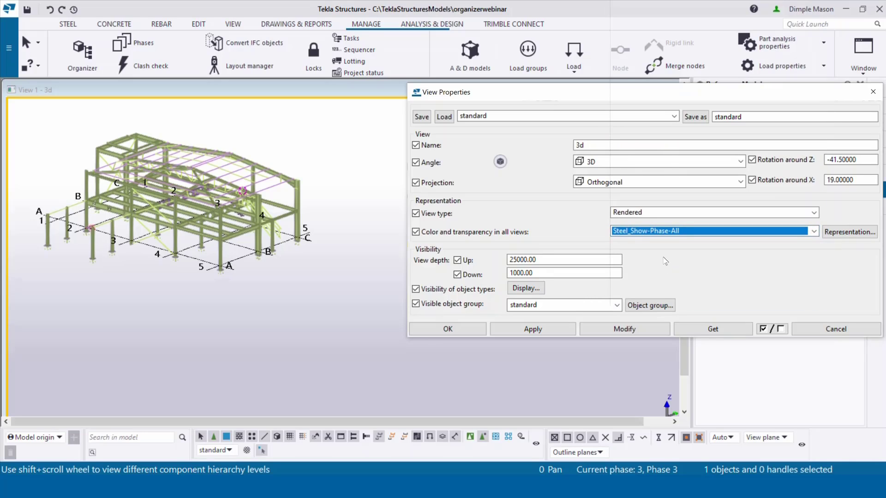
{"action": "left_click", "coordinate": [640, 325]}
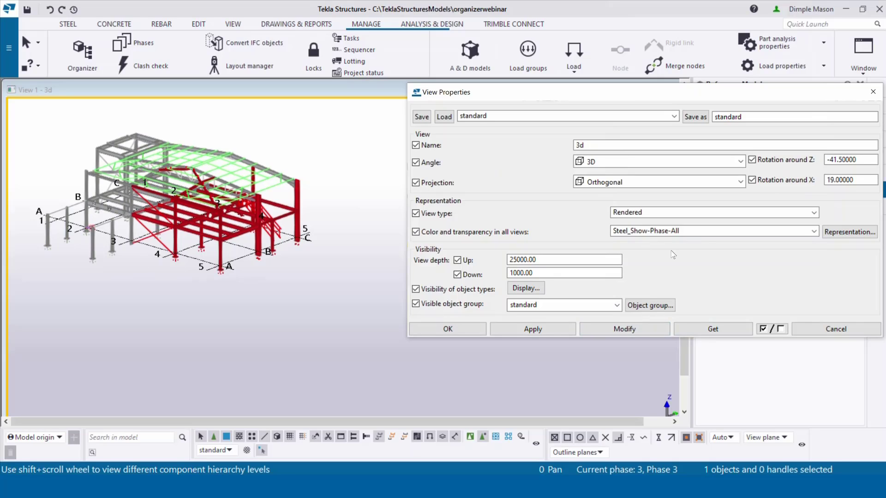
- Return the 3D view's color and transparency setting to standard and close the view properties
{"action": "left_click", "coordinate": [814, 231]}
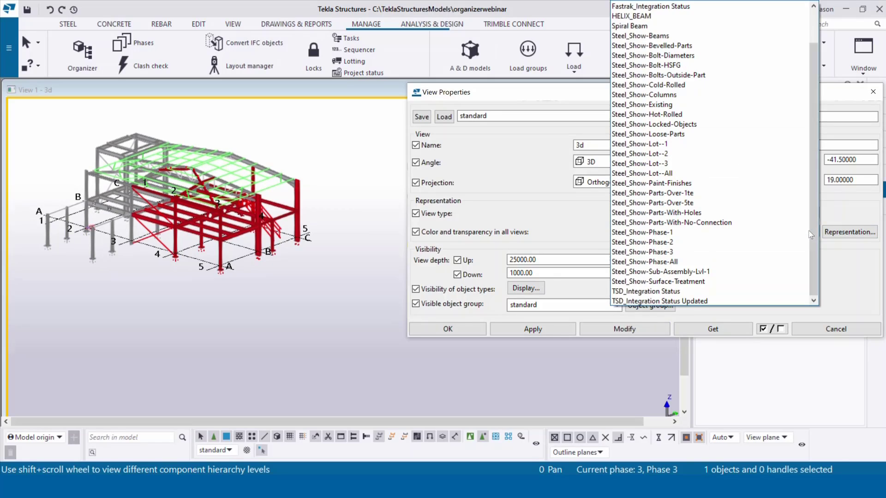
{"action": "left_click_drag", "start_coordinate": [815, 229], "coordinate": [815, 196]}
{"action": "left_click", "coordinate": [613, 5]}
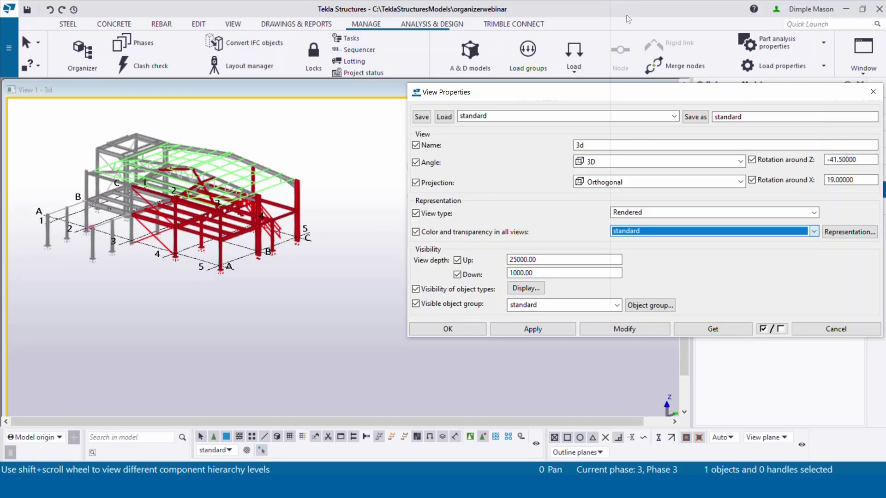
{"action": "left_click", "coordinate": [627, 329]}
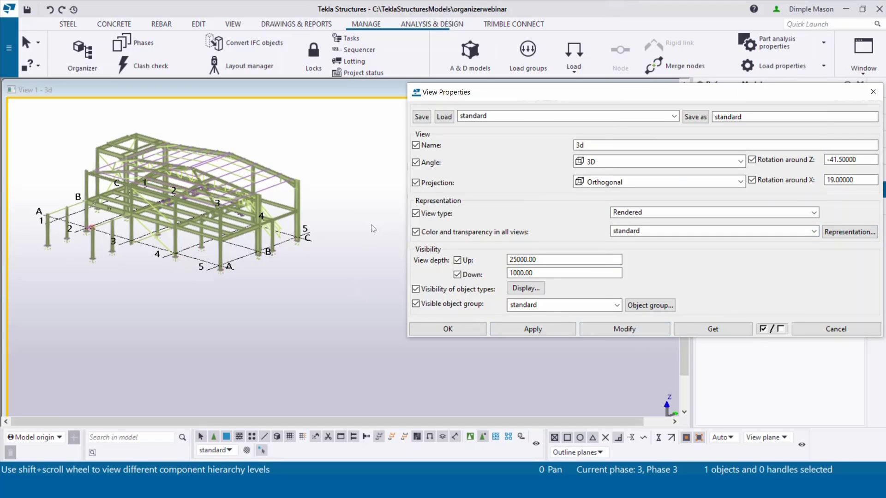
{"action": "left_click_drag", "start_coordinate": [792, 92], "coordinate": [672, 58]}
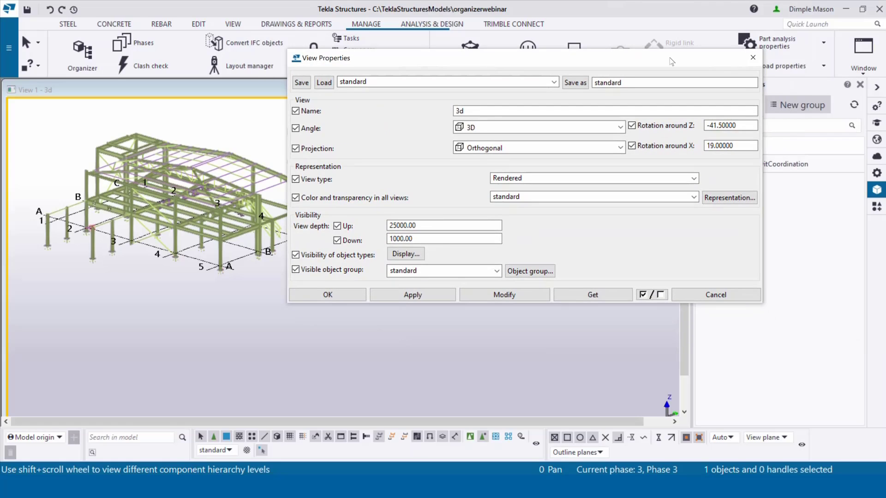
{"action": "left_click", "coordinate": [760, 58]}
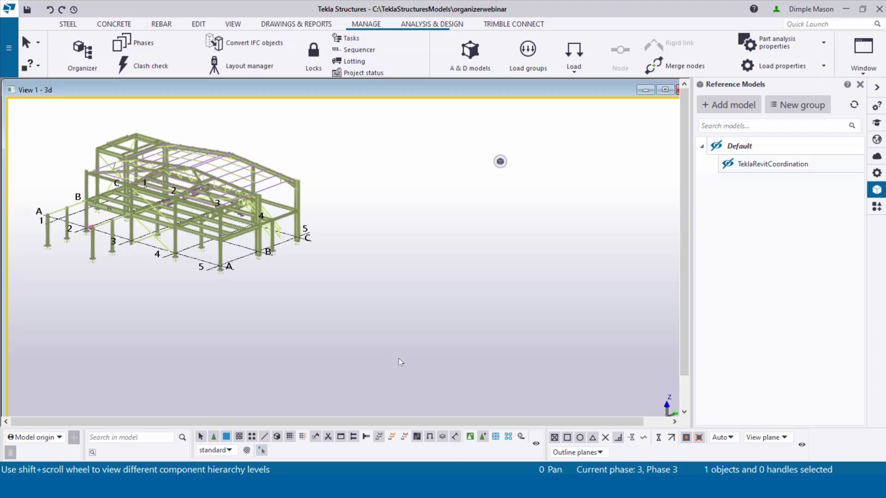
- Open the object group view filter from the 3D view's properties and load the Phase-1 filter
{"action": "mouse_move", "coordinate": [499, 487]}
{"action": "double_click", "coordinate": [409, 228]}
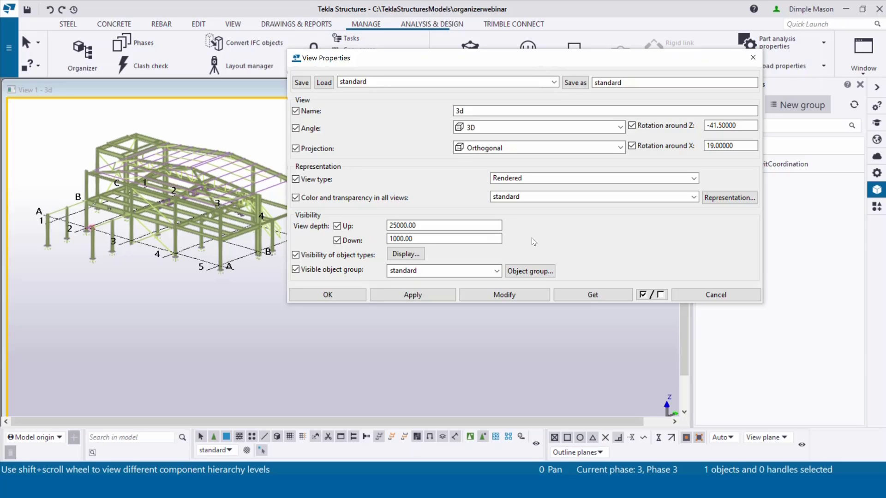
{"action": "left_click", "coordinate": [529, 270]}
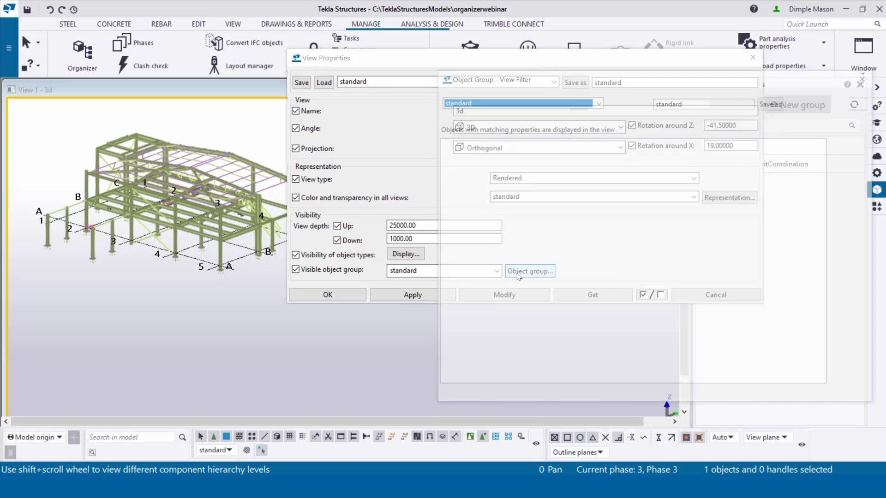
{"action": "left_click_drag", "start_coordinate": [553, 79], "coordinate": [402, 62]}
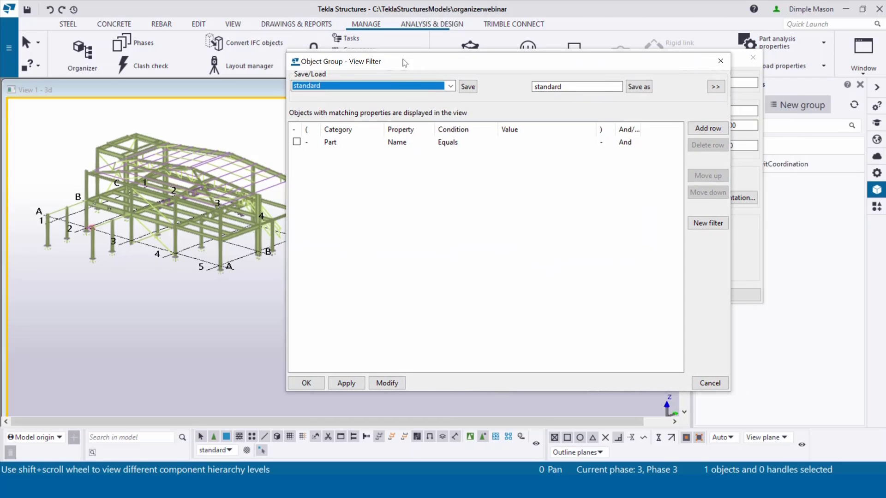
{"action": "left_click", "coordinate": [453, 88]}
{"action": "scroll", "coordinate": [377, 284], "scroll_direction": "down", "scroll_amount": 6}
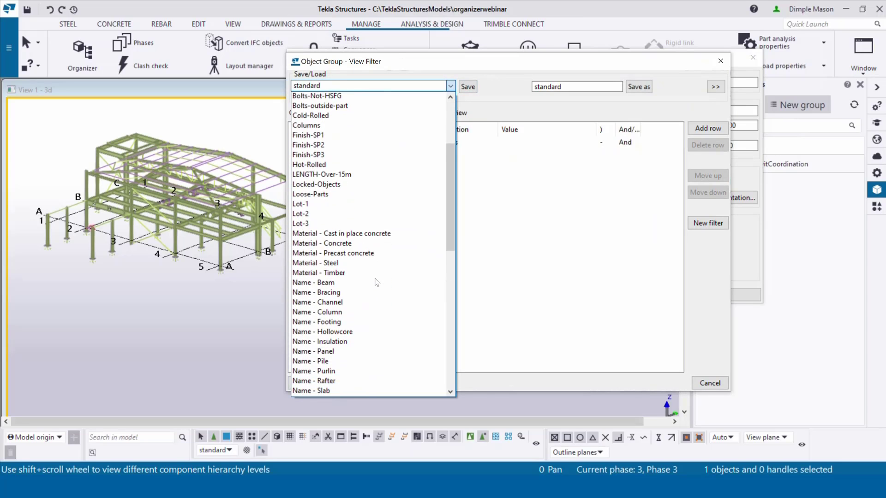
{"action": "scroll", "coordinate": [376, 283], "scroll_direction": "down", "scroll_amount": 2}
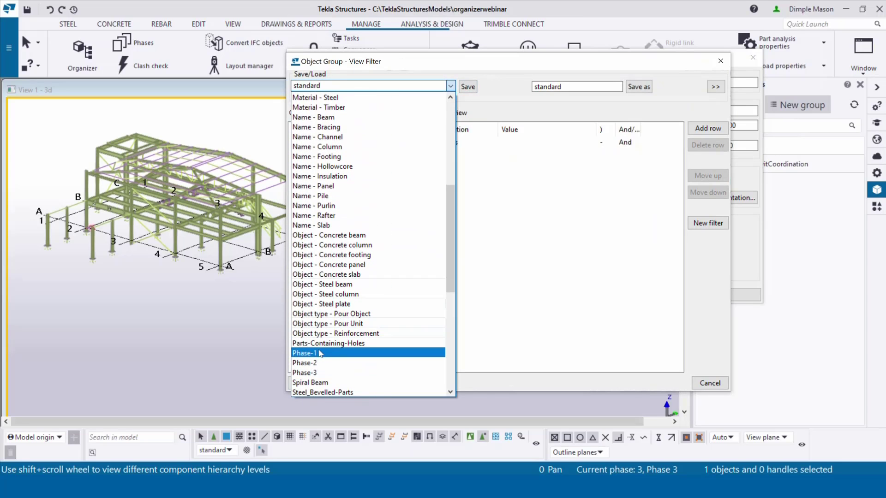
{"action": "left_click", "coordinate": [323, 353]}
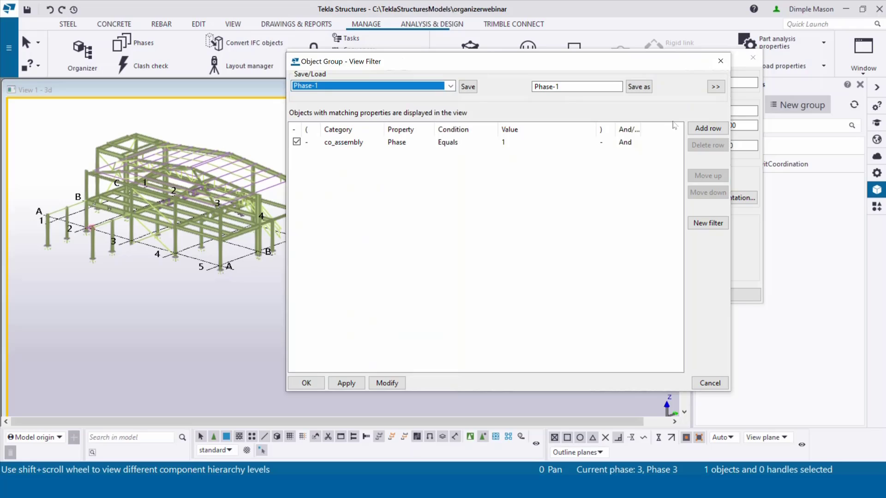
- Add a row to the Phase-1 filter requiring Object with Object type Equals Part, and show the filter type options
{"action": "left_click", "coordinate": [702, 129]}
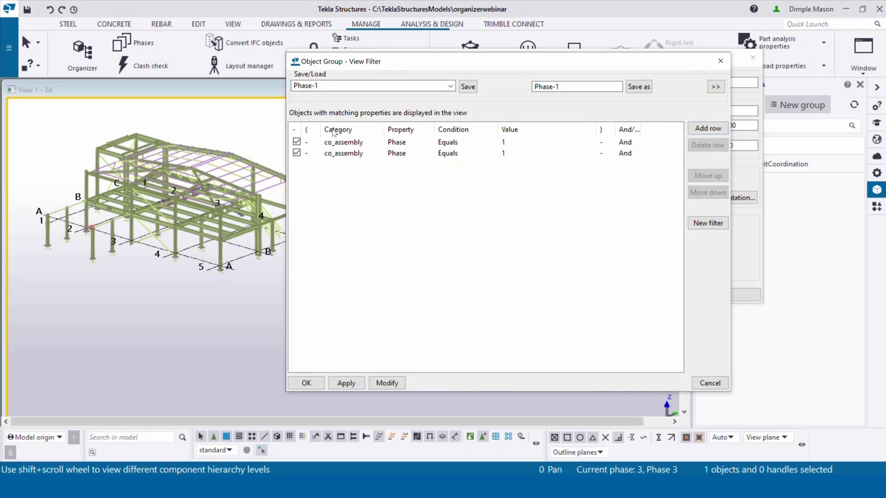
{"action": "left_click", "coordinate": [353, 142]}
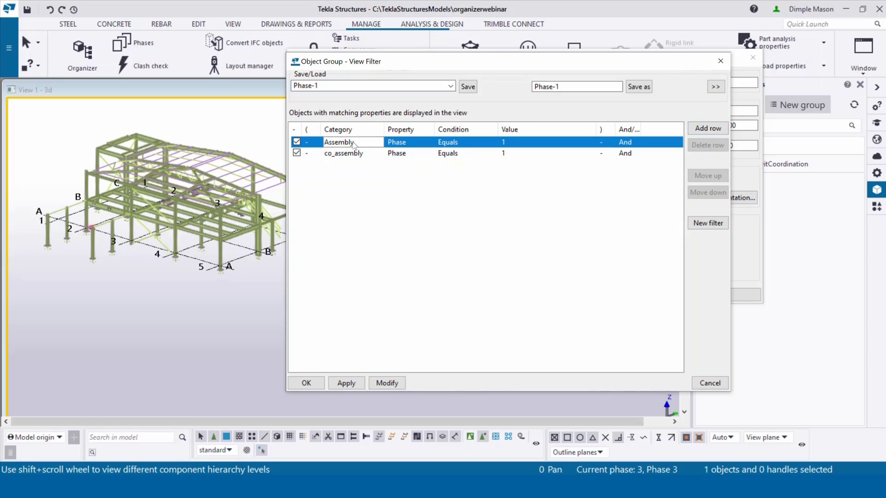
{"action": "left_click", "coordinate": [379, 142]}
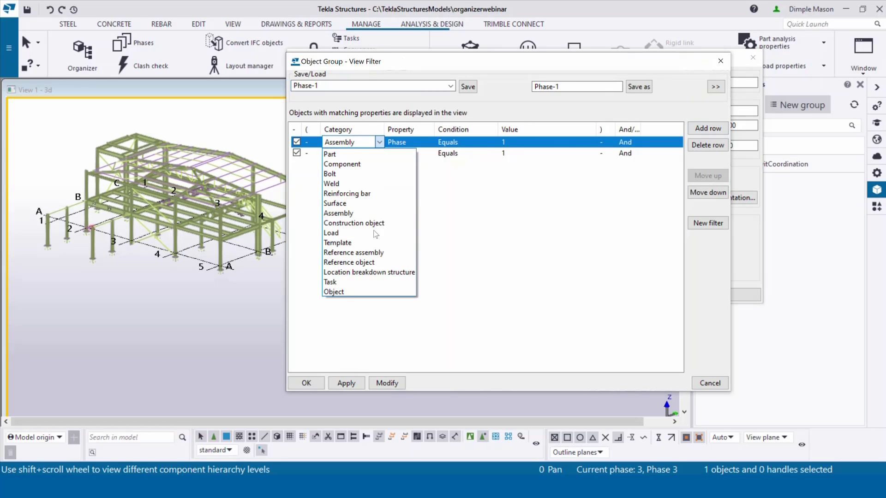
{"action": "left_click", "coordinate": [374, 295]}
{"action": "left_click", "coordinate": [432, 143]}
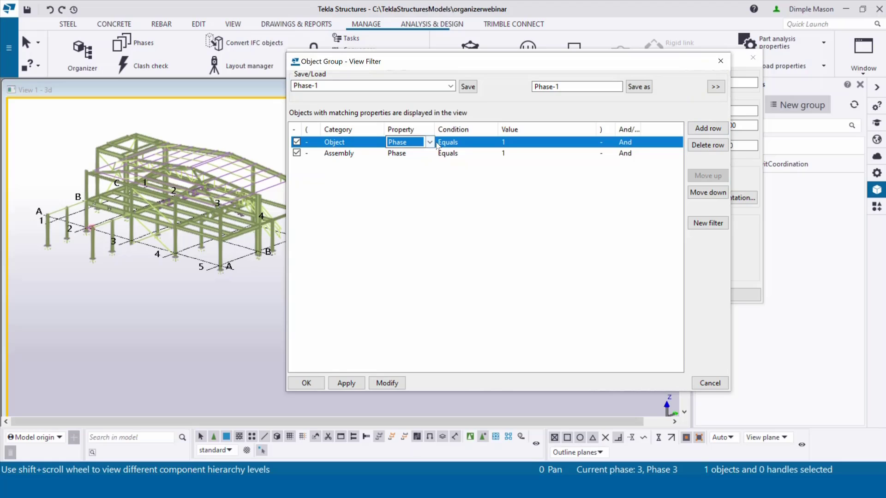
{"action": "left_click", "coordinate": [431, 144]}
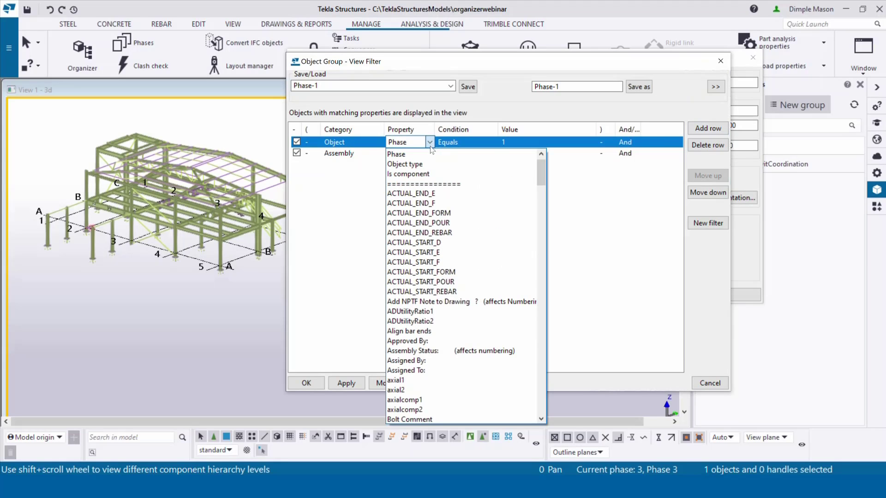
{"action": "left_click", "coordinate": [405, 160]}
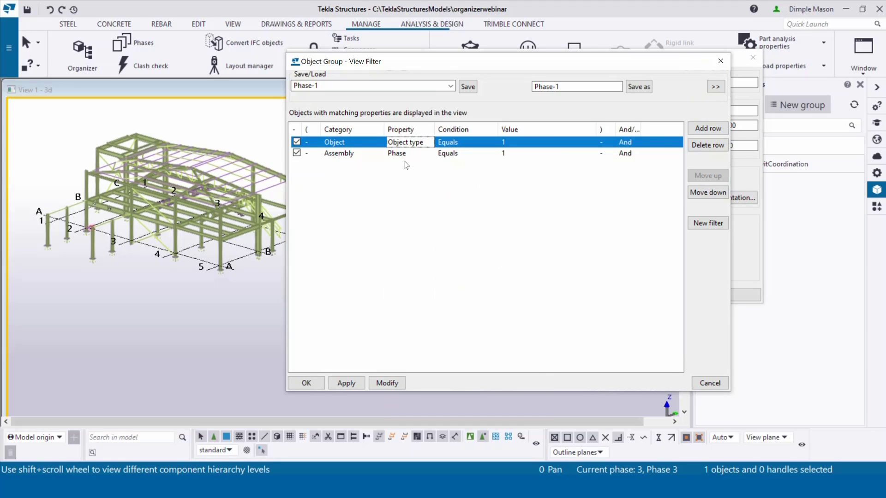
{"action": "left_click", "coordinate": [463, 145]}
{"action": "left_click", "coordinate": [520, 147]}
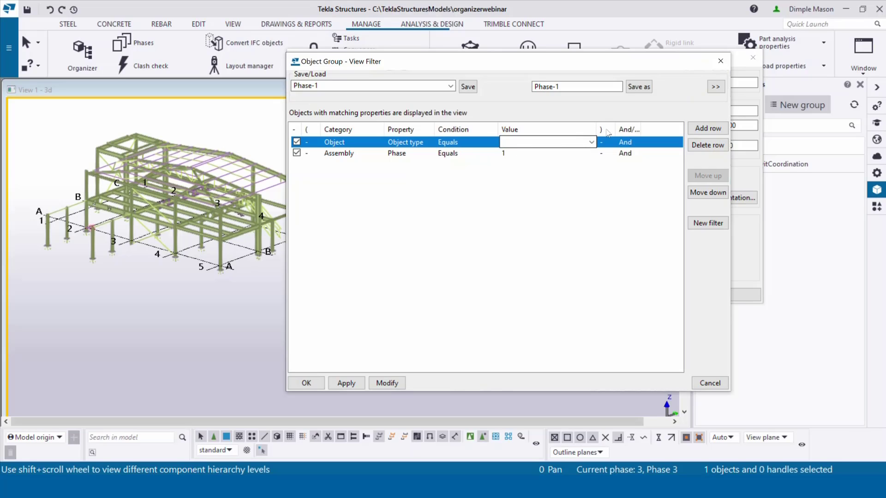
{"action": "left_click", "coordinate": [592, 142]}
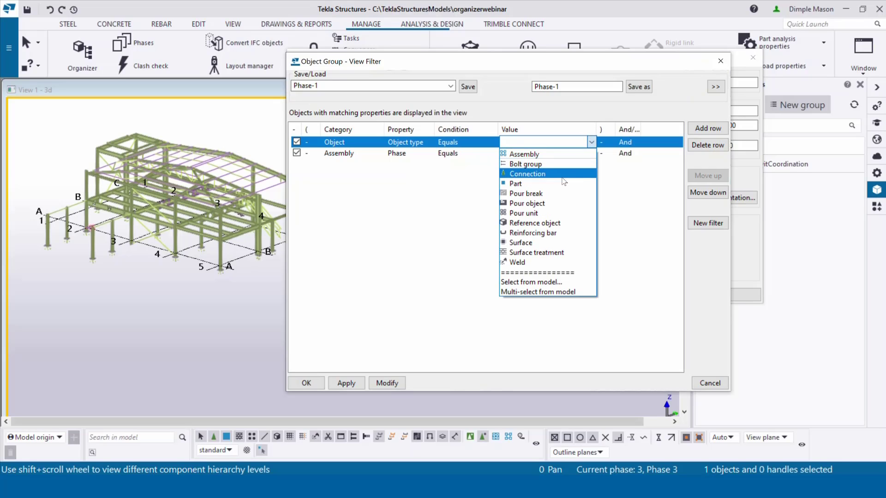
{"action": "left_click", "coordinate": [562, 179]}
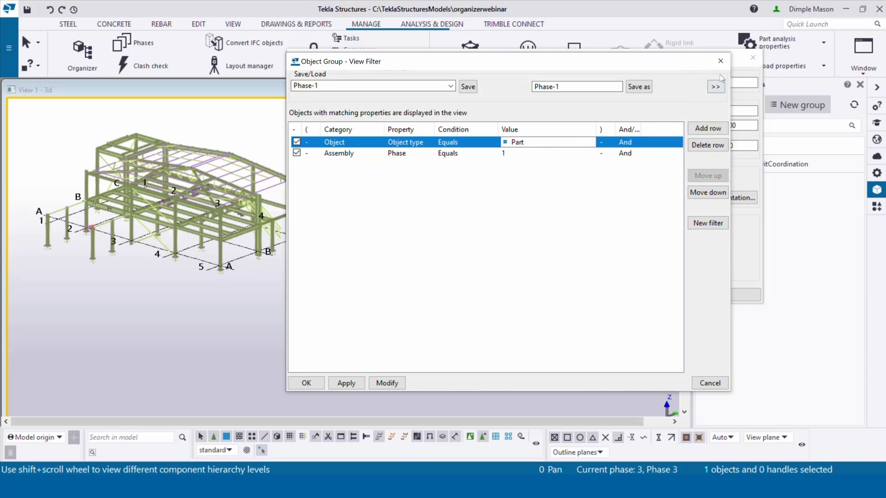
{"action": "left_click", "coordinate": [715, 88]}
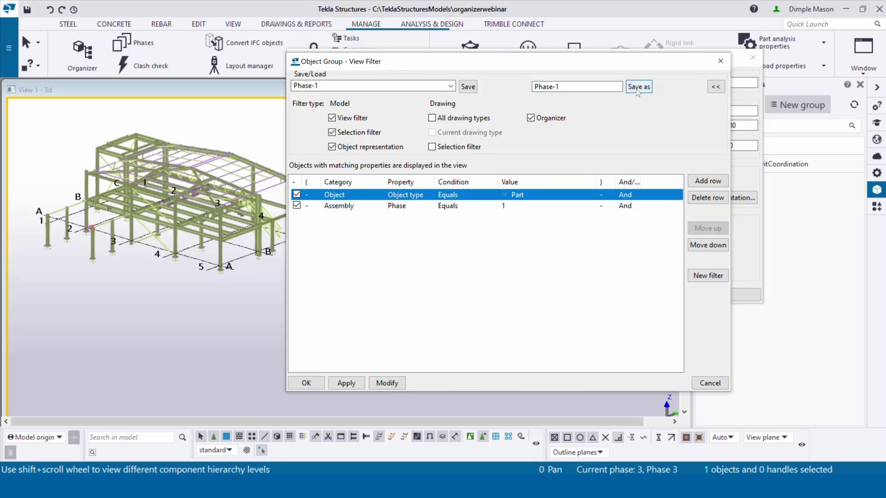
- Set the filter's assembly phase value to 2 and save the filter as Phase-2
{"action": "left_click", "coordinate": [578, 87]}
{"action": "type", "text": "2"}
{"action": "left_click", "coordinate": [505, 206]}
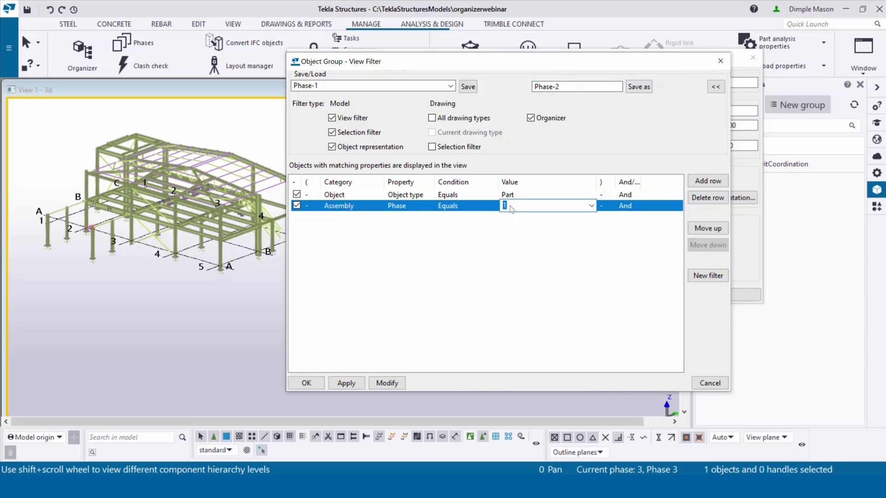
{"action": "type", "text": "2"}
{"action": "left_click", "coordinate": [644, 90]}
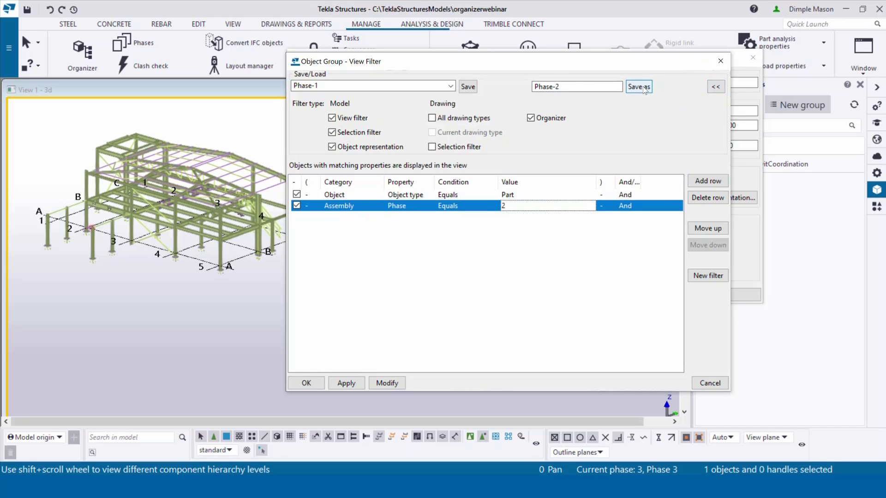
- Set the assembly phase value to 3, save the filter as Phase-3, and close the filter and view properties
{"action": "left_click", "coordinate": [559, 87]}
{"action": "key", "text": "BackSpace"}
{"action": "type", "text": "3"}
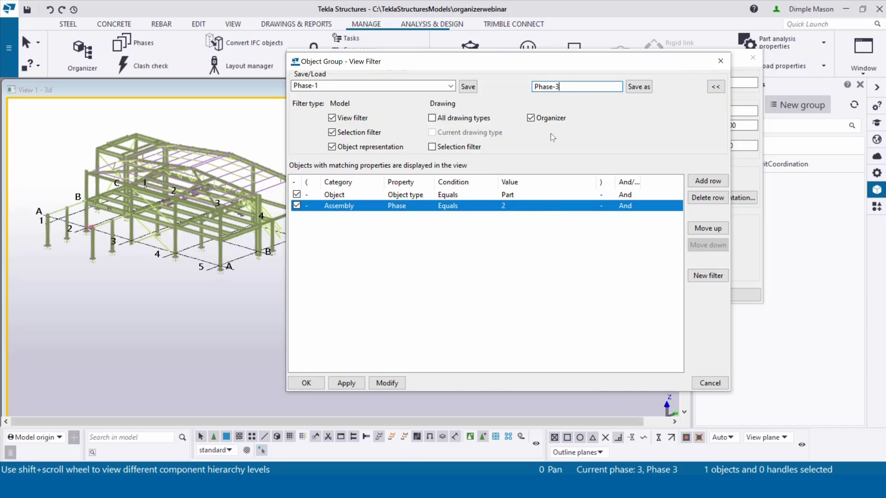
{"action": "left_click", "coordinate": [515, 208]}
{"action": "type", "text": "3"}
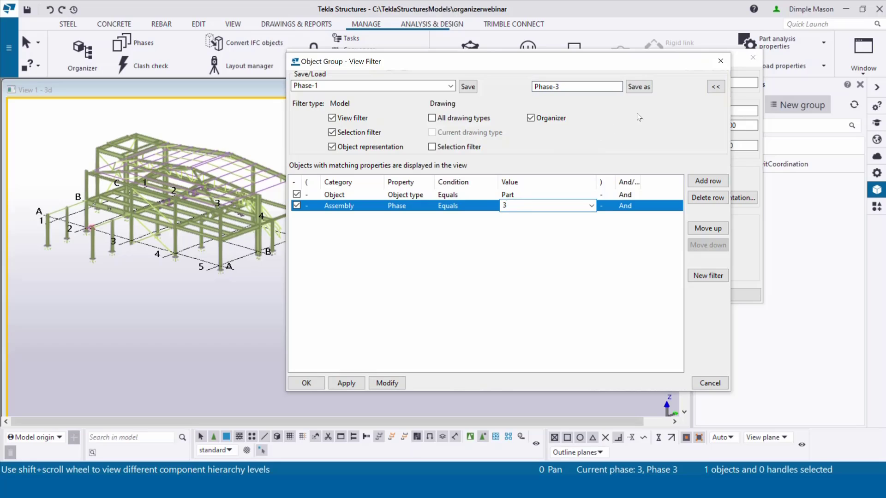
{"action": "left_click", "coordinate": [642, 89]}
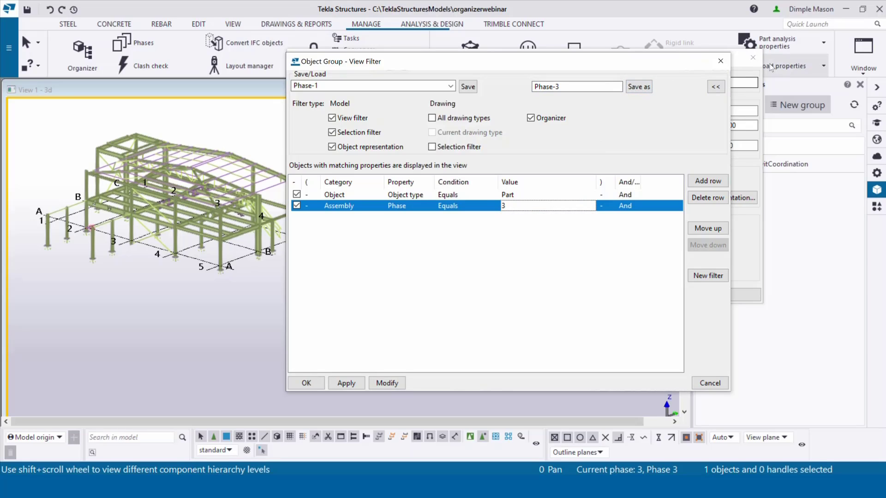
{"action": "left_click", "coordinate": [721, 61]}
{"action": "left_click", "coordinate": [752, 58]}
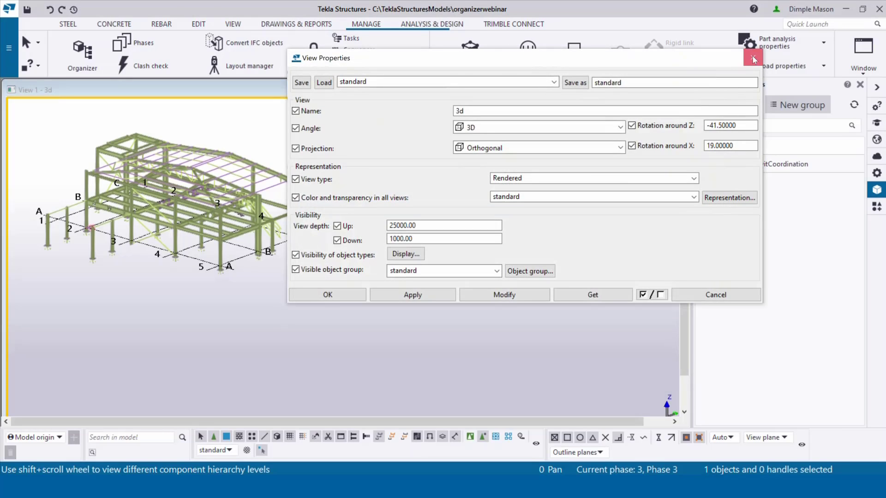
- Add a new custom category in the Organizer and set category picking to No highlight or selection in the model
{"action": "key", "text": "alt+Tab"}
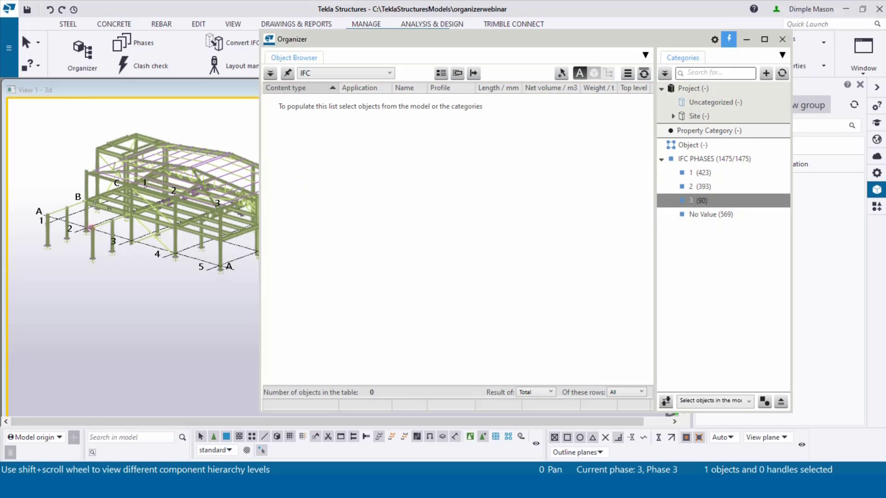
{"action": "left_click", "coordinate": [722, 159]}
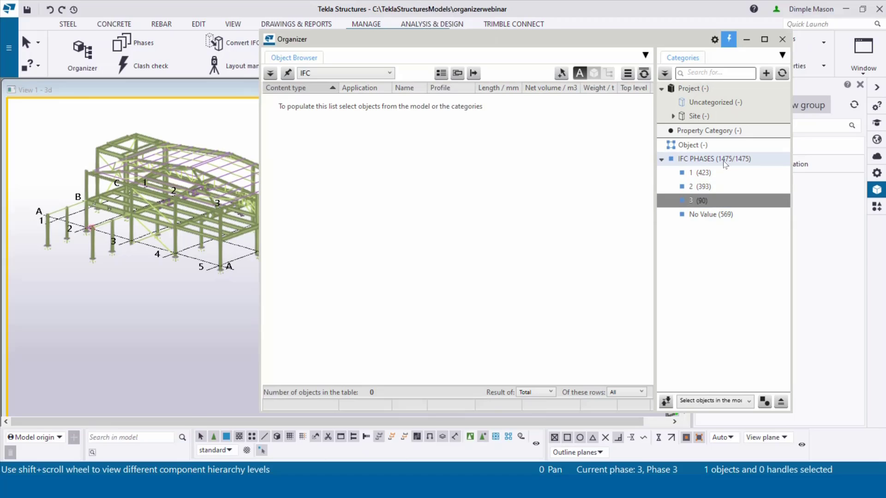
{"action": "left_click", "coordinate": [766, 73]}
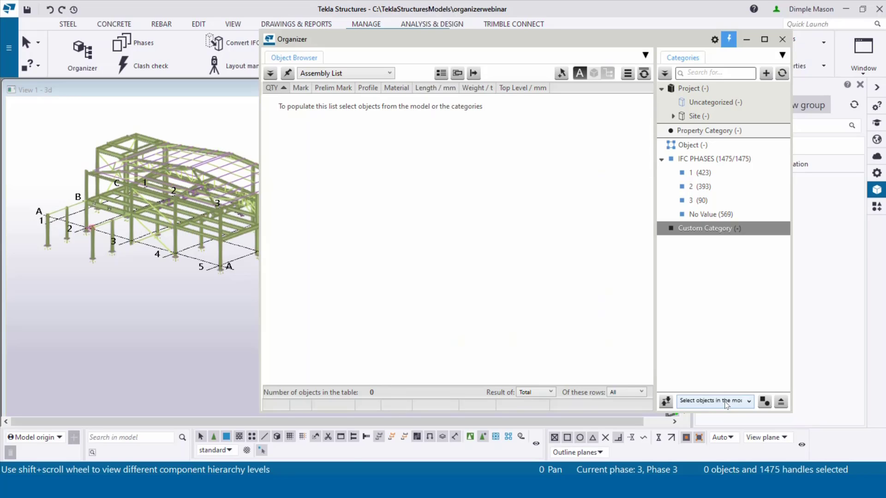
{"action": "left_click", "coordinate": [724, 402]}
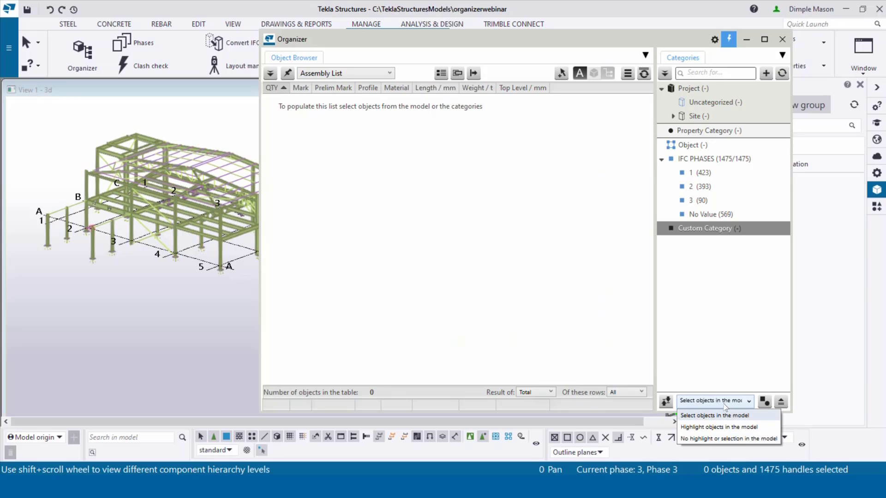
{"action": "left_click", "coordinate": [705, 440]}
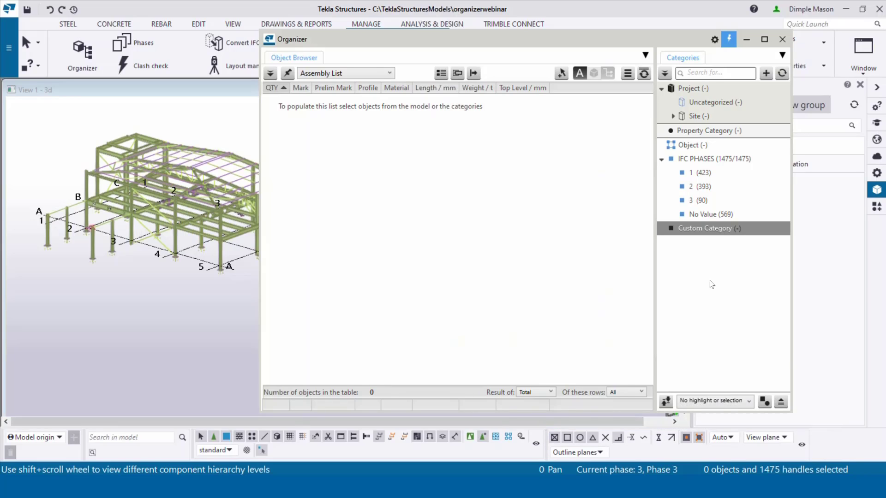
- Open the new custom category's properties and name it Model Phase1
{"action": "double_click", "coordinate": [697, 229]}
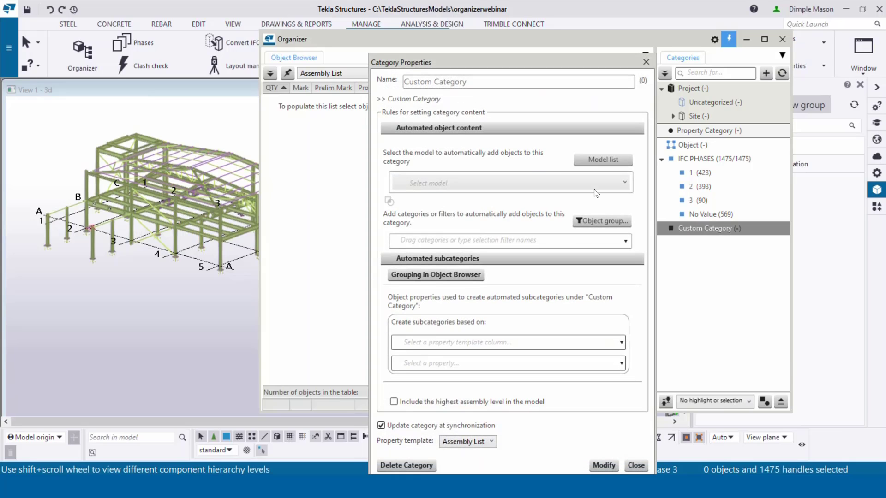
{"action": "left_click_drag", "start_coordinate": [484, 81], "coordinate": [327, 68]}
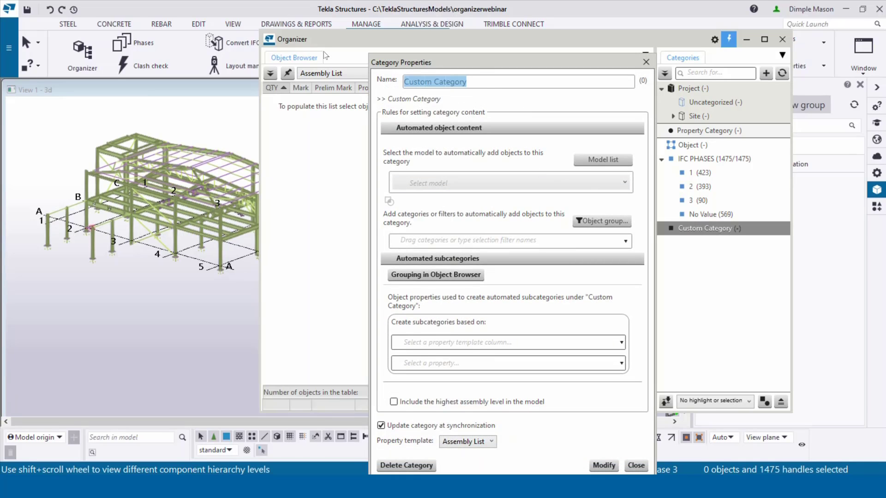
{"action": "type", "text": "M"}
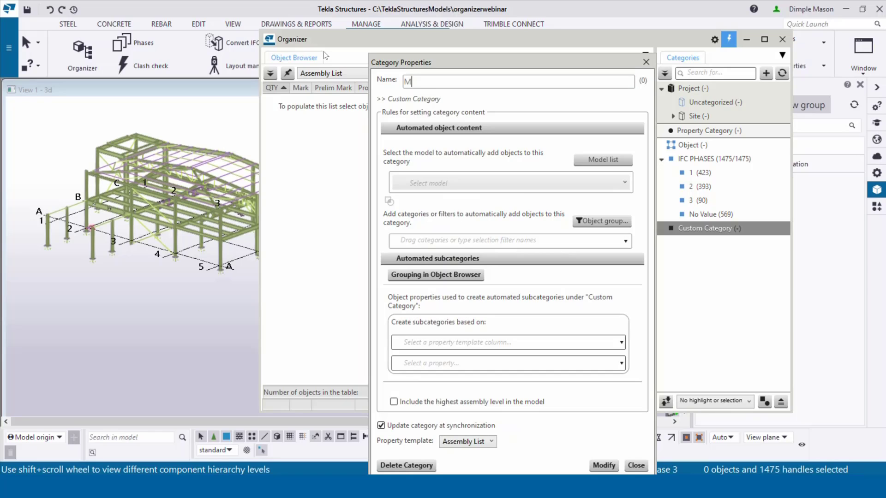
{"action": "type", "text": "odel Phase1"}
- Set the Model Phase1 category to collect objects automatically from the Tekla Structures model using the Phase-1 filter
{"action": "left_click", "coordinate": [433, 178]}
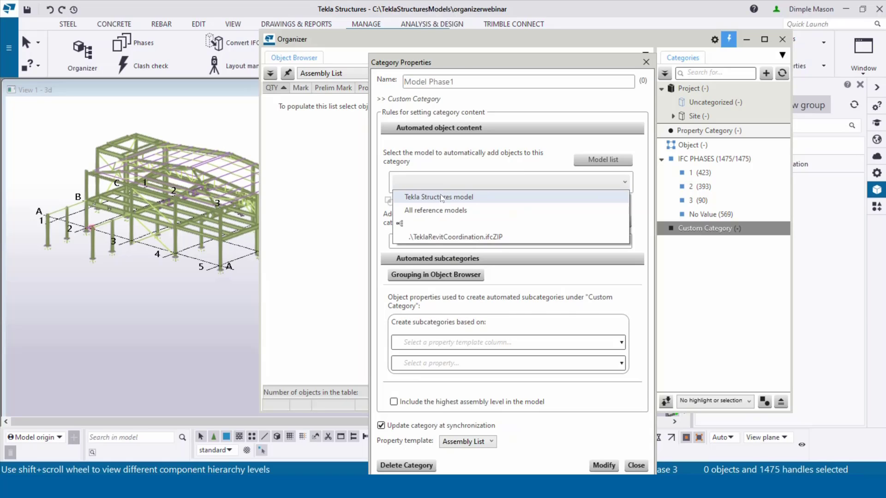
{"action": "left_click", "coordinate": [441, 198]}
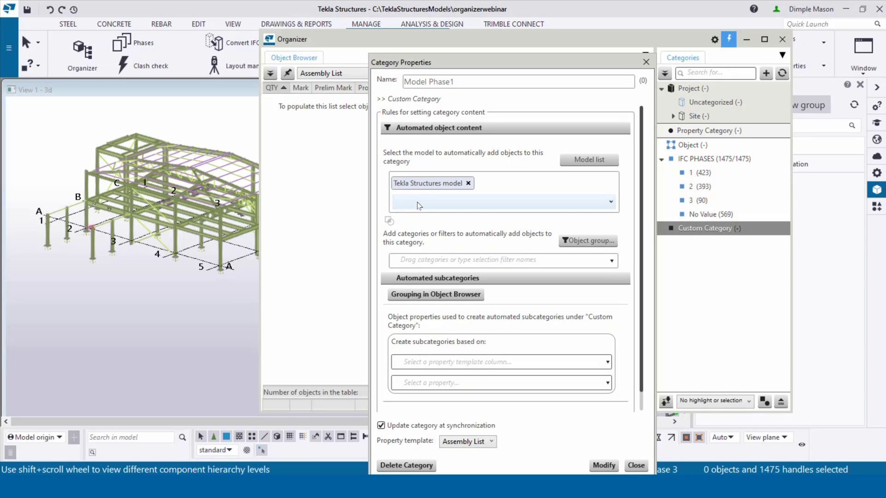
{"action": "left_click", "coordinate": [455, 259]}
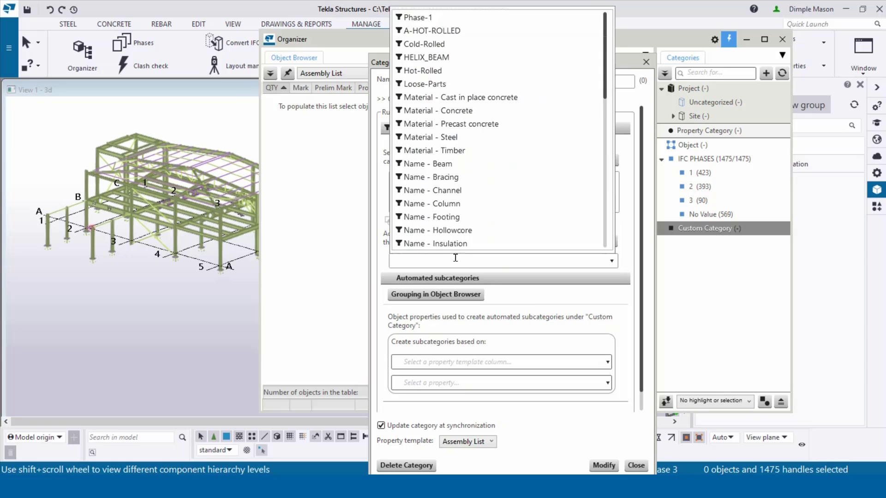
{"action": "left_click", "coordinate": [413, 18]}
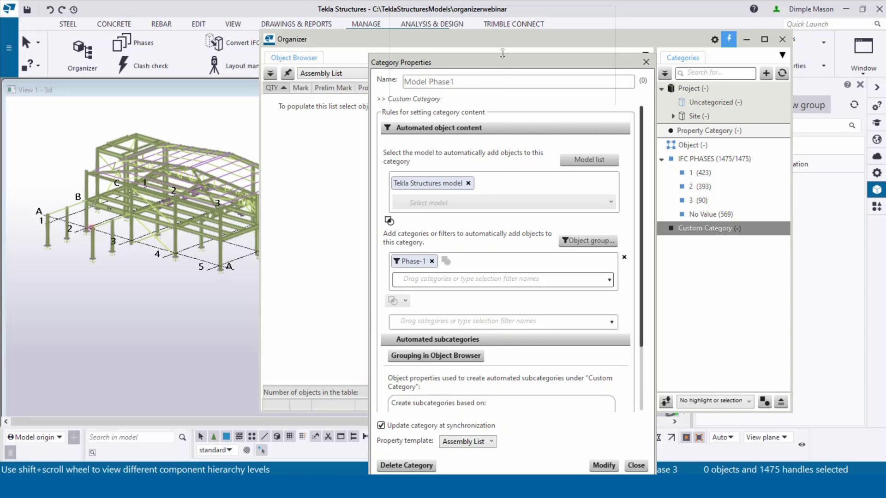
{"action": "left_click_drag", "start_coordinate": [501, 54], "coordinate": [484, 40]}
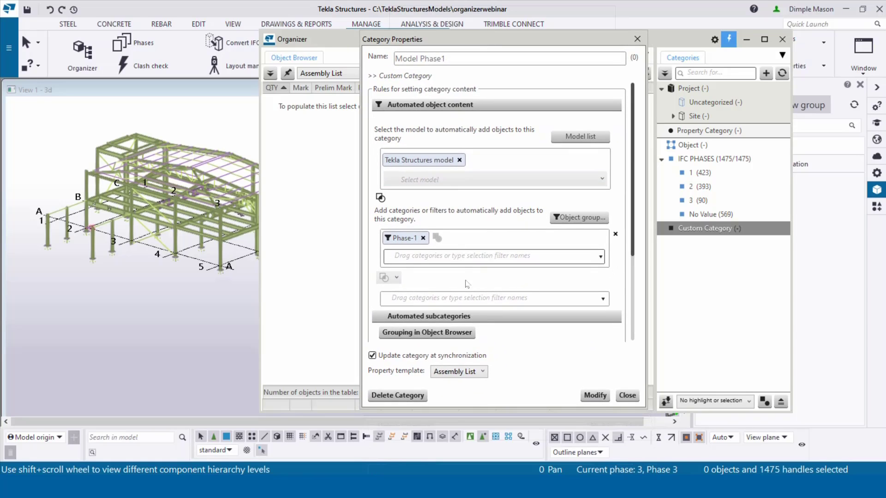
- Base the automated subcategories on the Profile column of the Default property template and apply the category changes
{"action": "scroll", "coordinate": [454, 257], "scroll_direction": "down", "scroll_amount": 3}
{"action": "scroll", "coordinate": [452, 238], "scroll_direction": "down", "scroll_amount": 1}
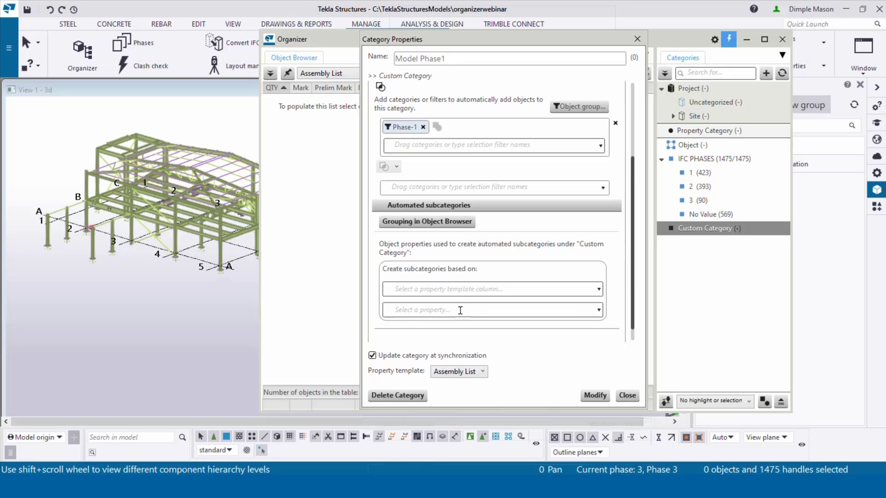
{"action": "left_click", "coordinate": [459, 290]}
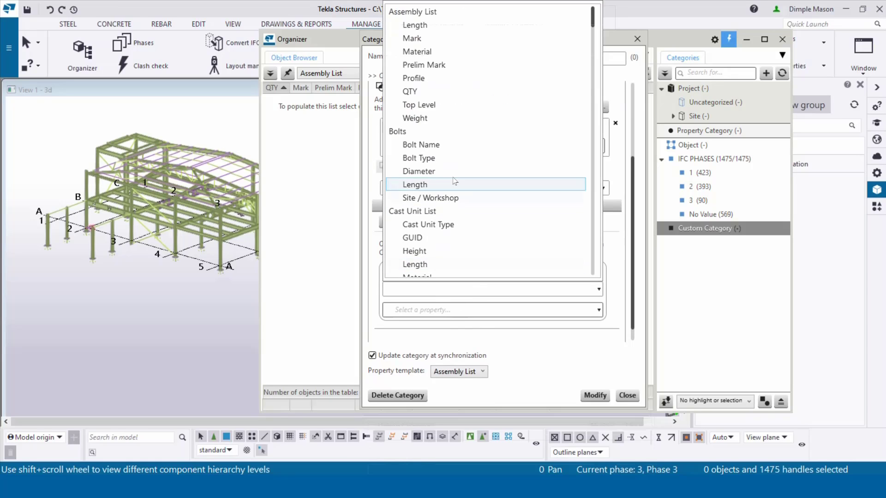
{"action": "scroll", "coordinate": [447, 147], "scroll_direction": "down", "scroll_amount": 10}
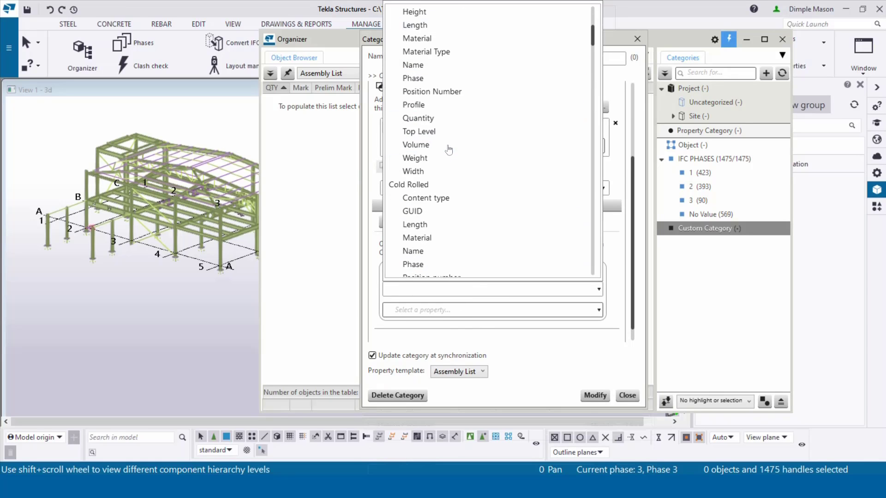
{"action": "scroll", "coordinate": [447, 152], "scroll_direction": "down", "scroll_amount": 4}
{"action": "scroll", "coordinate": [443, 157], "scroll_direction": "down", "scroll_amount": 3}
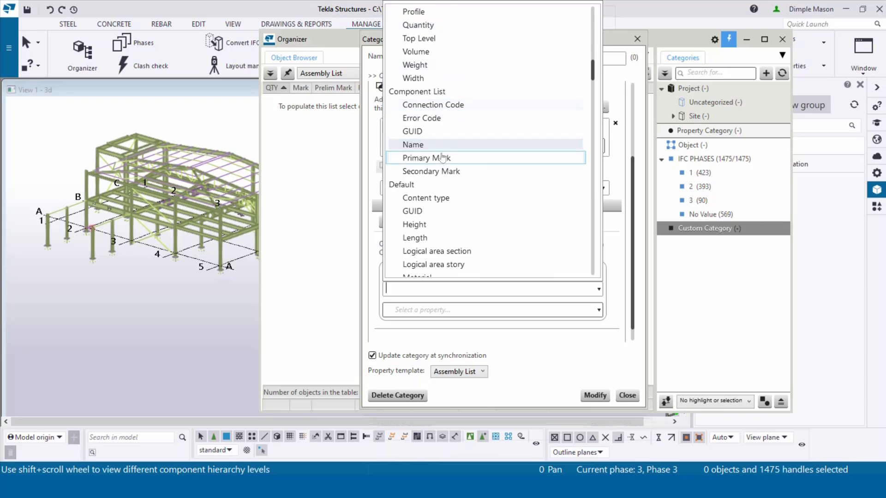
{"action": "scroll", "coordinate": [442, 159], "scroll_direction": "down", "scroll_amount": 2}
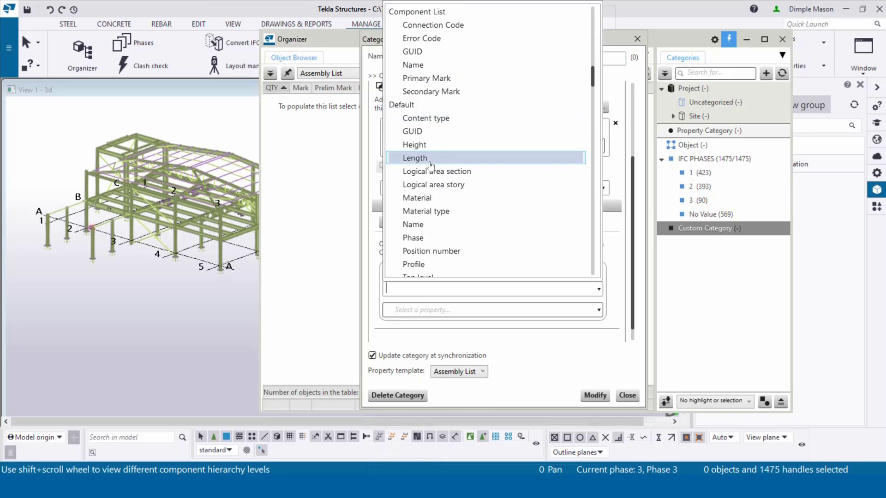
{"action": "scroll", "coordinate": [428, 171], "scroll_direction": "down", "scroll_amount": 1}
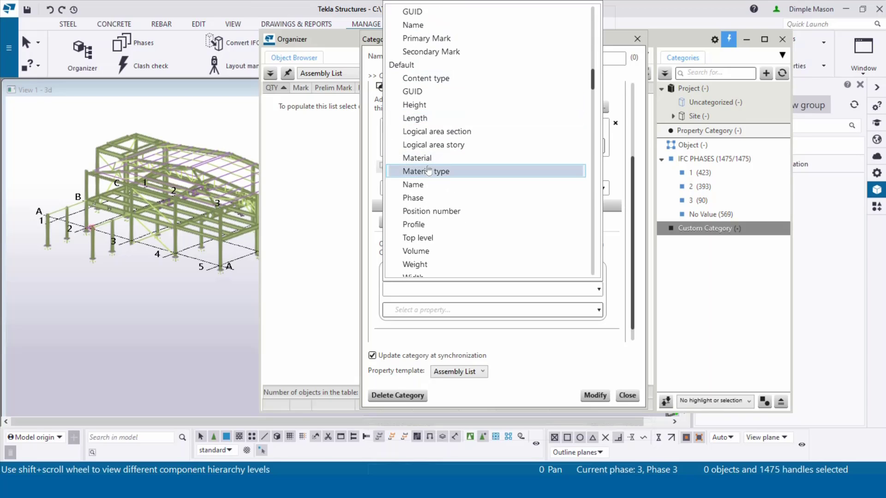
{"action": "left_click", "coordinate": [449, 226]}
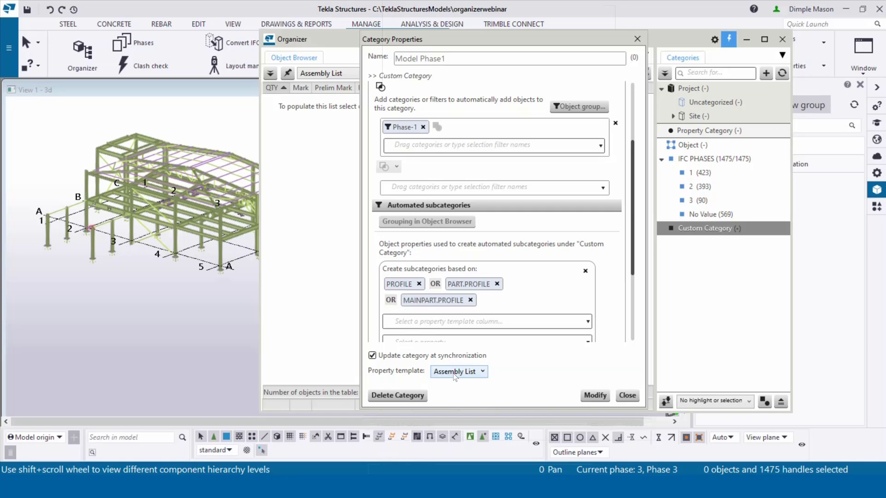
{"action": "left_click", "coordinate": [594, 396]}
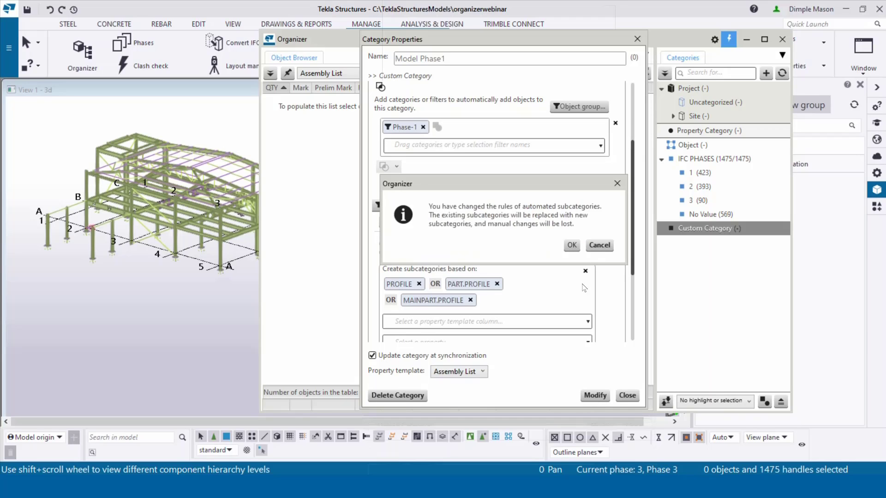
{"action": "left_click", "coordinate": [571, 246]}
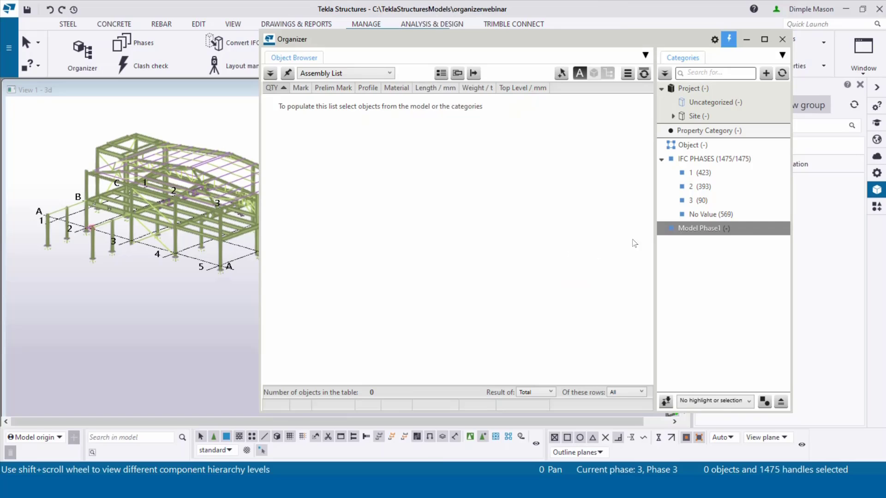
- Synchronize the Model Phase1 category, review its profile subcategories, and collapse it
{"action": "right_click", "coordinate": [688, 231]}
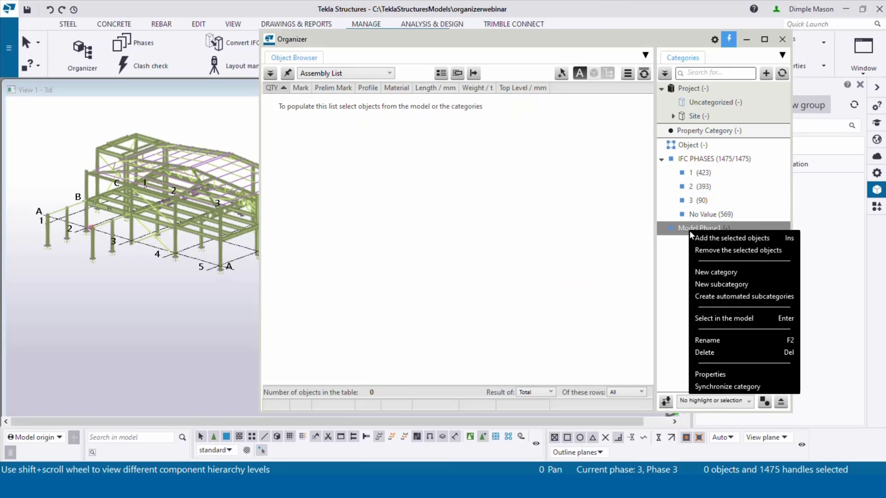
{"action": "left_click", "coordinate": [713, 387]}
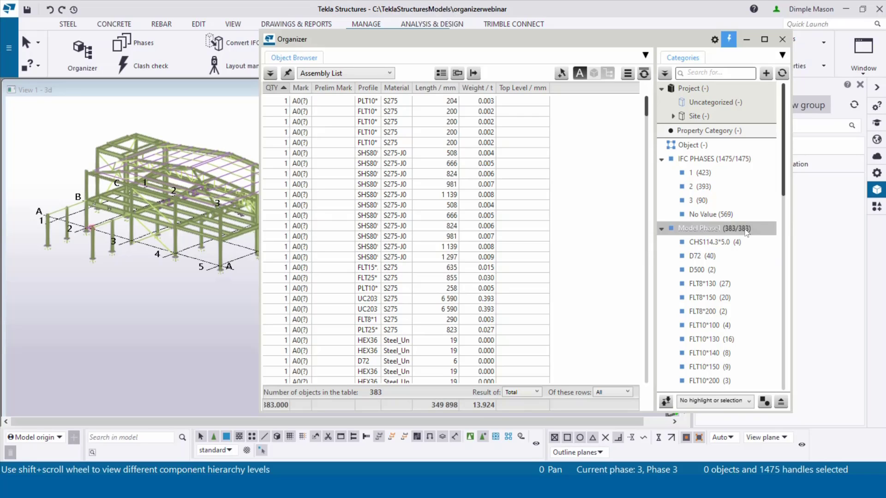
{"action": "scroll", "coordinate": [738, 249], "scroll_direction": "down", "scroll_amount": 6}
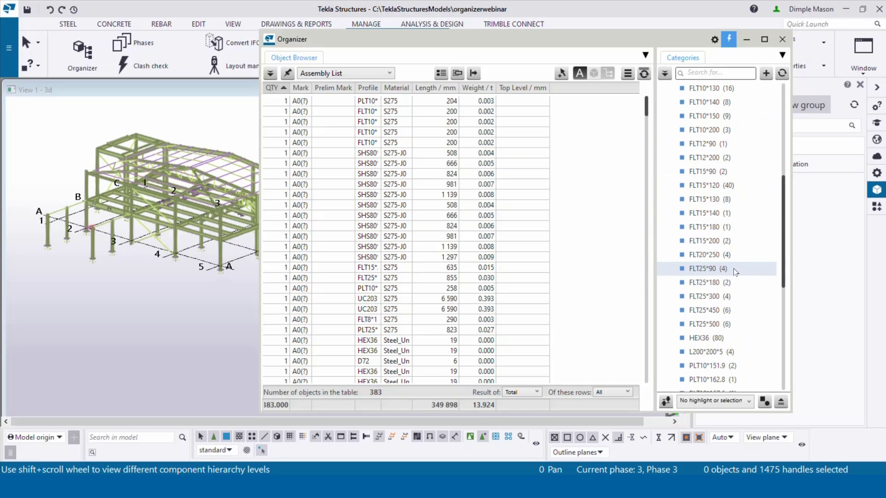
{"action": "scroll", "coordinate": [735, 272], "scroll_direction": "down", "scroll_amount": 7}
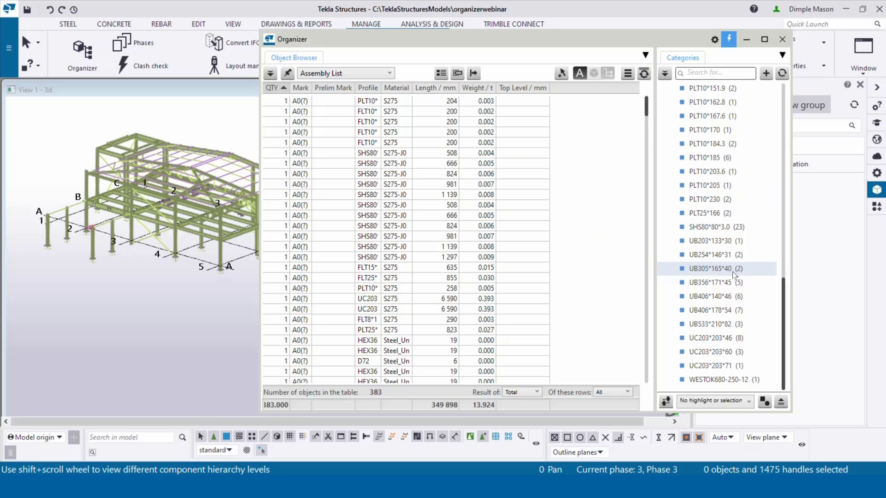
{"action": "scroll", "coordinate": [734, 273], "scroll_direction": "up", "scroll_amount": 13}
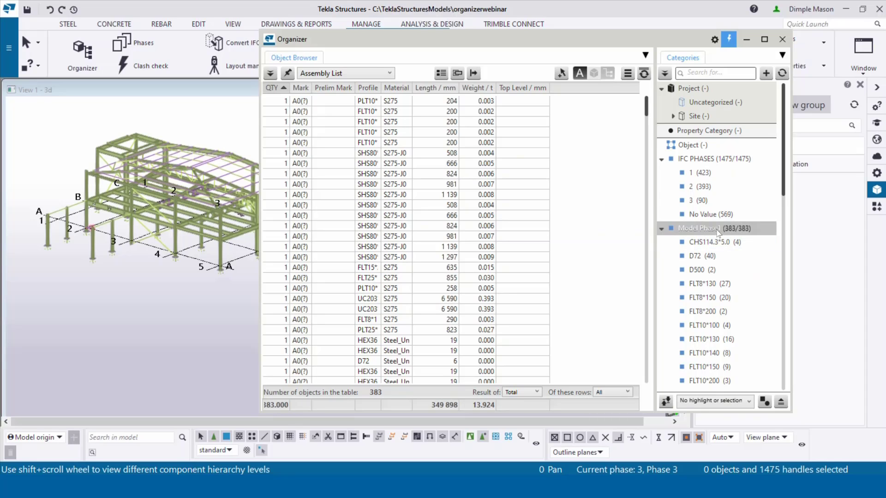
{"action": "left_click", "coordinate": [662, 229]}
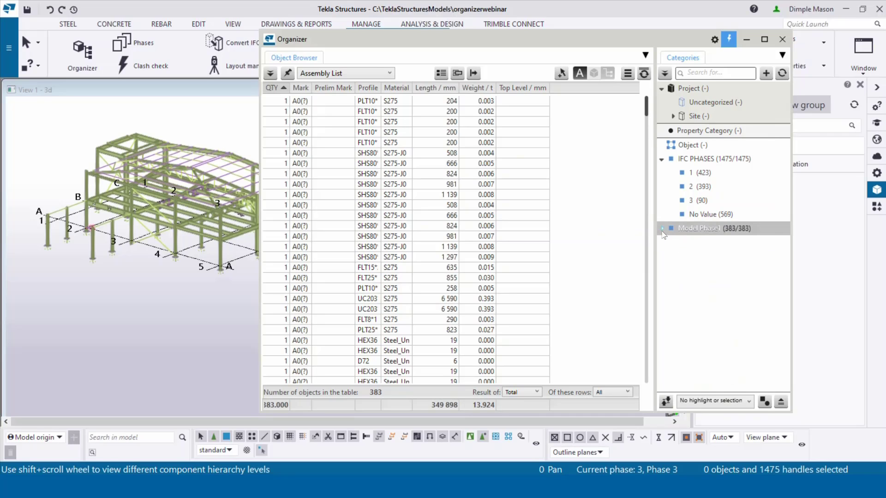
- Add two more custom categories and name the first of them Model Phase2 in its properties
{"action": "left_click", "coordinate": [767, 74]}
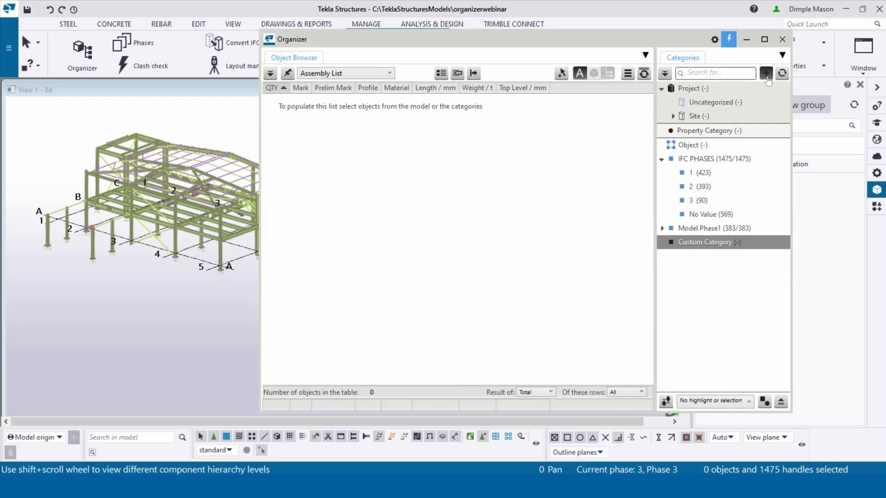
{"action": "left_click", "coordinate": [767, 75]}
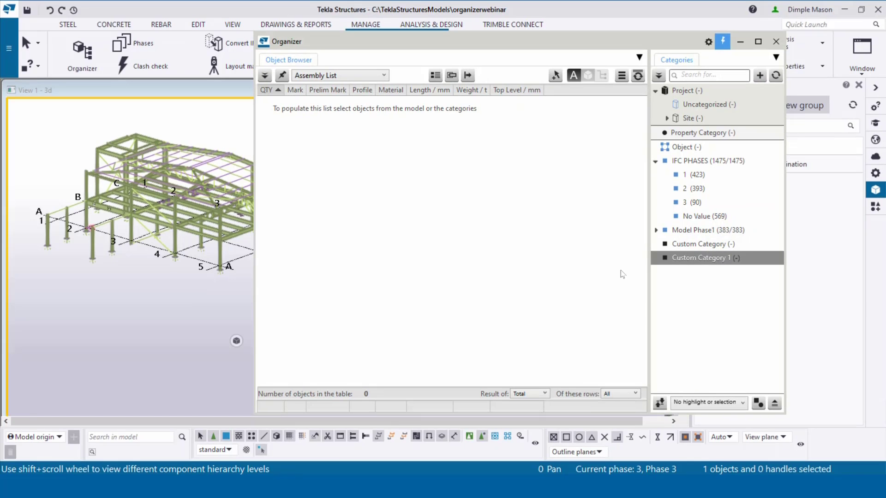
{"action": "double_click", "coordinate": [674, 244]}
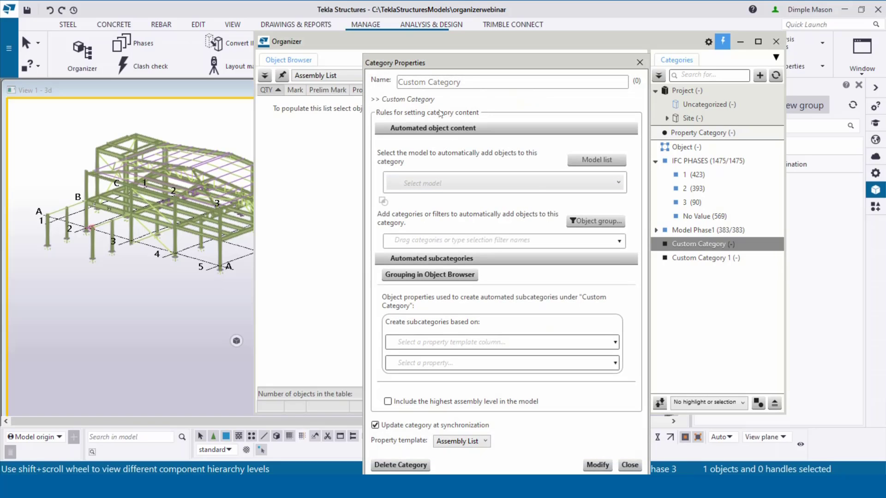
{"action": "left_click_drag", "start_coordinate": [454, 82], "coordinate": [344, 85]}
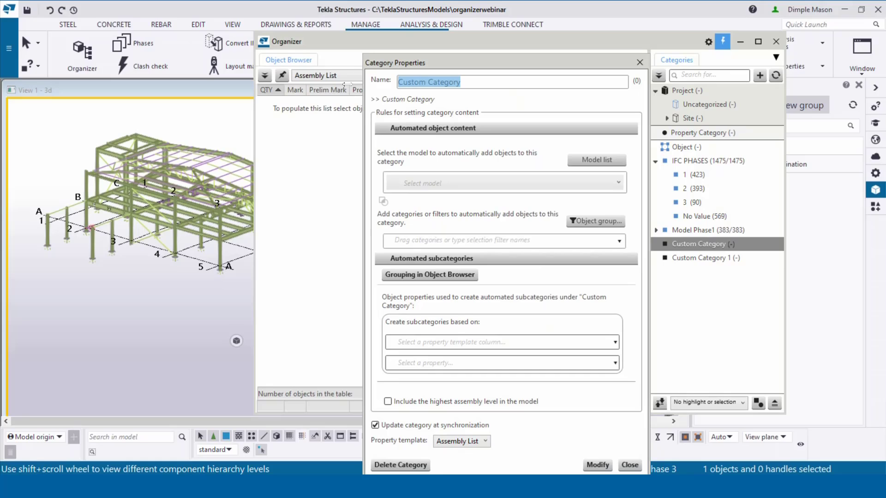
{"action": "type", "text": "Model"}
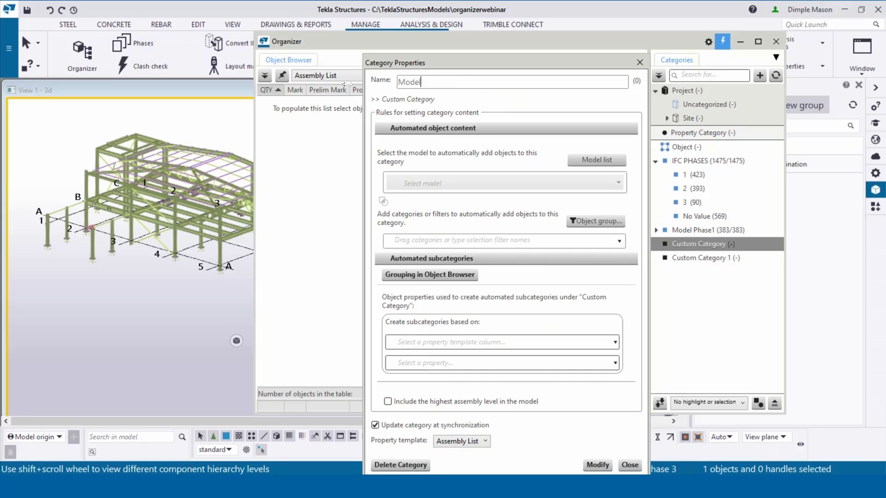
{"action": "type", "text": " Phas2"}
{"action": "key", "text": "BackSpace"}
{"action": "type", "text": "e2"}
- Set the Model Phase2 category to collect objects automatically from the Tekla Structures model using the Phase-2 filter
{"action": "left_click", "coordinate": [495, 189]}
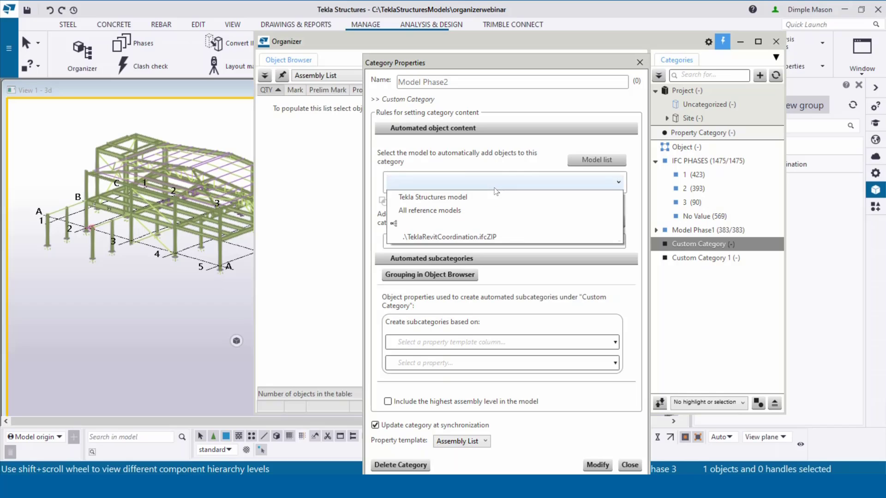
{"action": "left_click", "coordinate": [497, 197]}
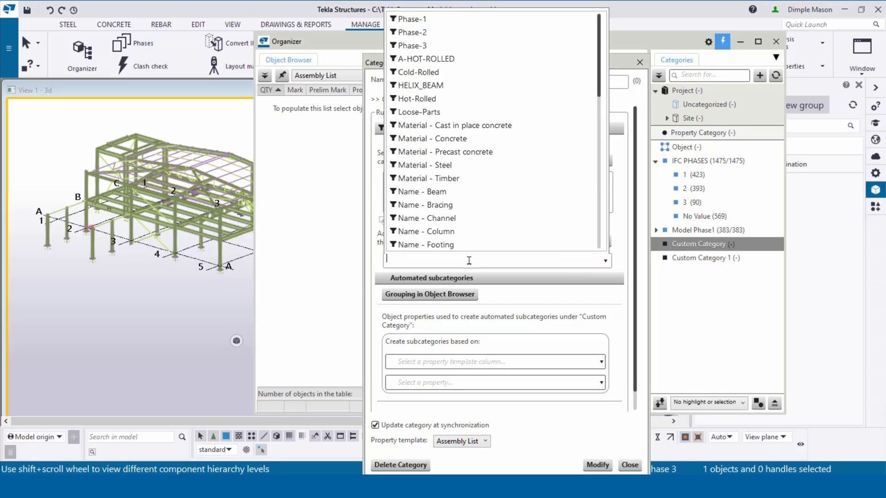
{"action": "left_click", "coordinate": [467, 262]}
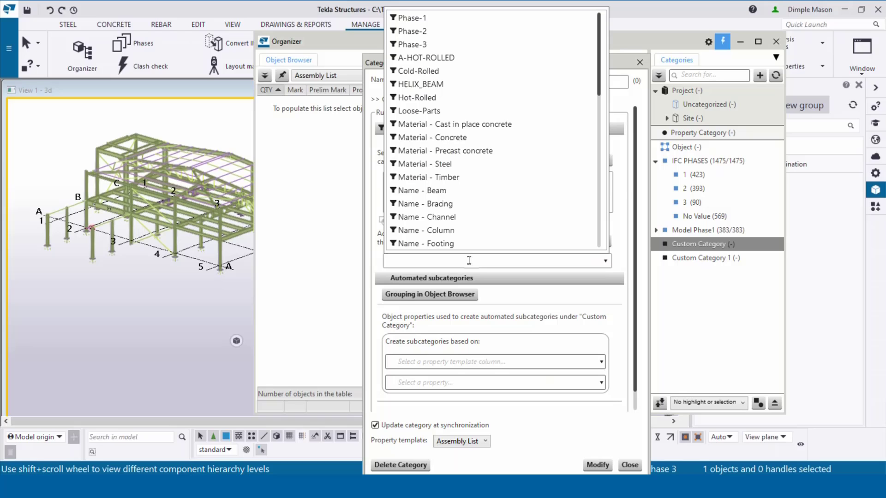
{"action": "left_click", "coordinate": [445, 32]}
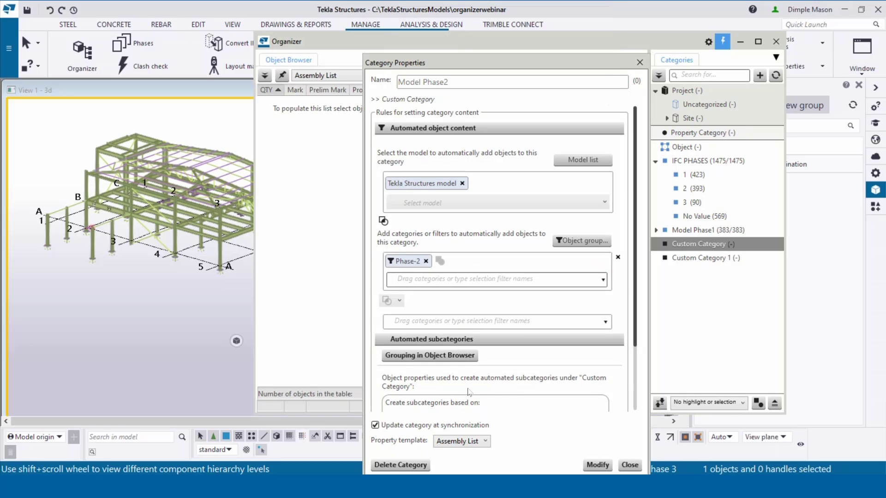
- Base Model Phase2's automated subcategories on the Default template's Profile column, apply the rule change, and collapse the category
{"action": "scroll", "coordinate": [470, 388], "scroll_direction": "down", "scroll_amount": 3}
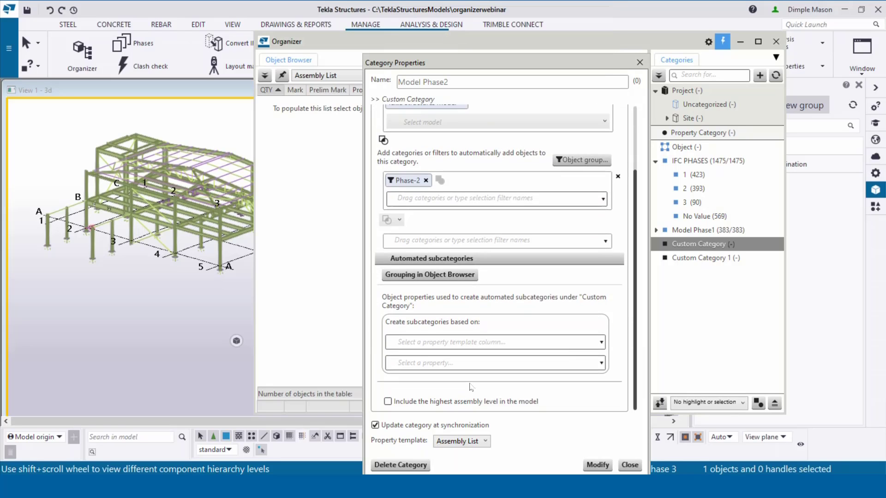
{"action": "left_click", "coordinate": [463, 341]}
{"action": "scroll", "coordinate": [485, 244], "scroll_direction": "down", "scroll_amount": 12}
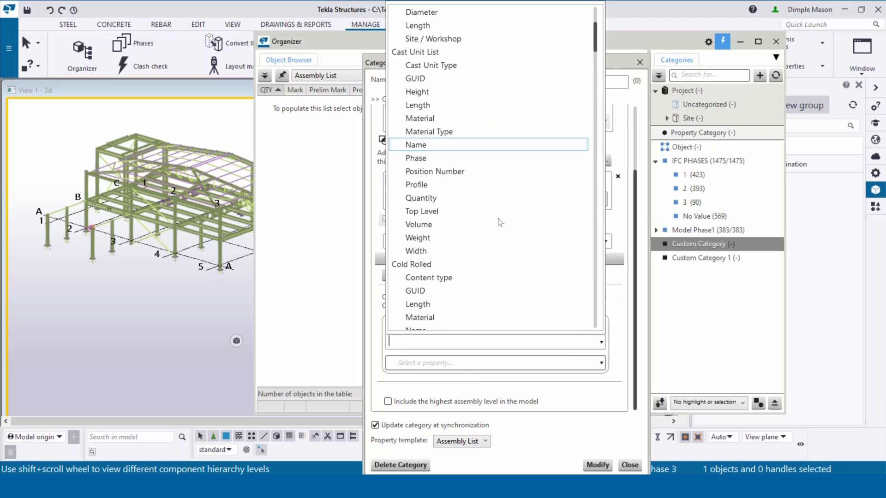
{"action": "scroll", "coordinate": [485, 238], "scroll_direction": "down", "scroll_amount": 6}
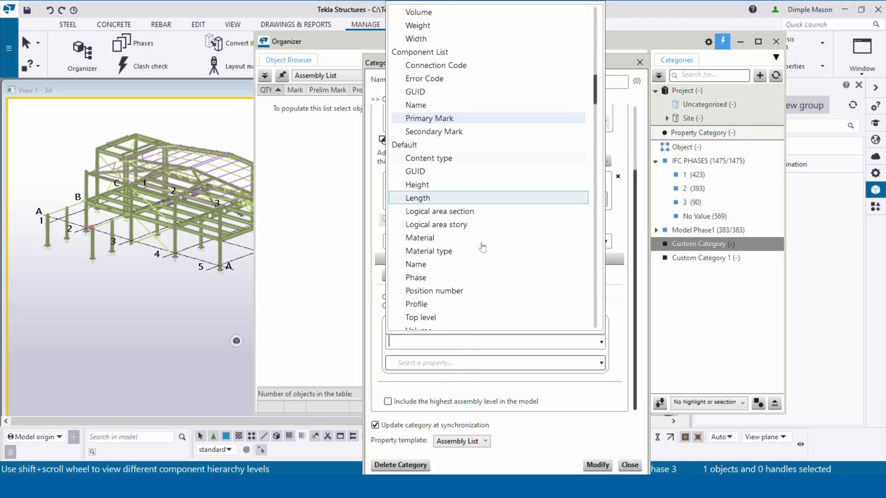
{"action": "scroll", "coordinate": [466, 242], "scroll_direction": "down", "scroll_amount": 2}
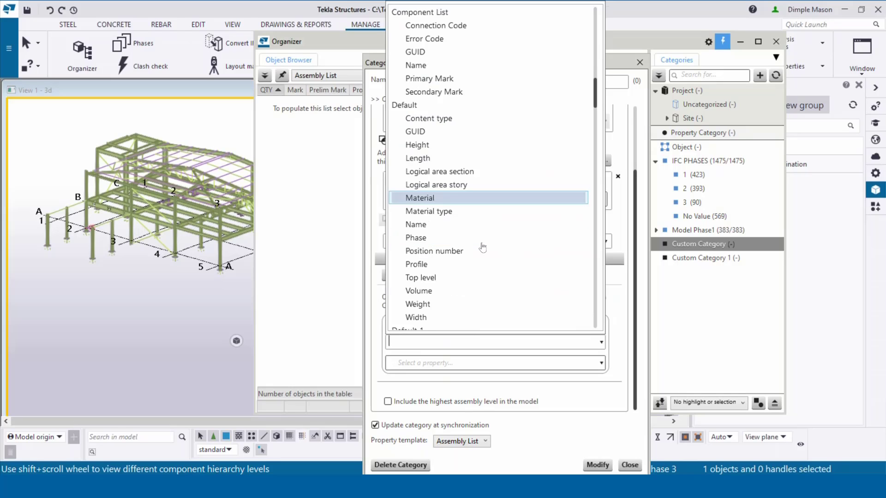
{"action": "left_click", "coordinate": [449, 224]}
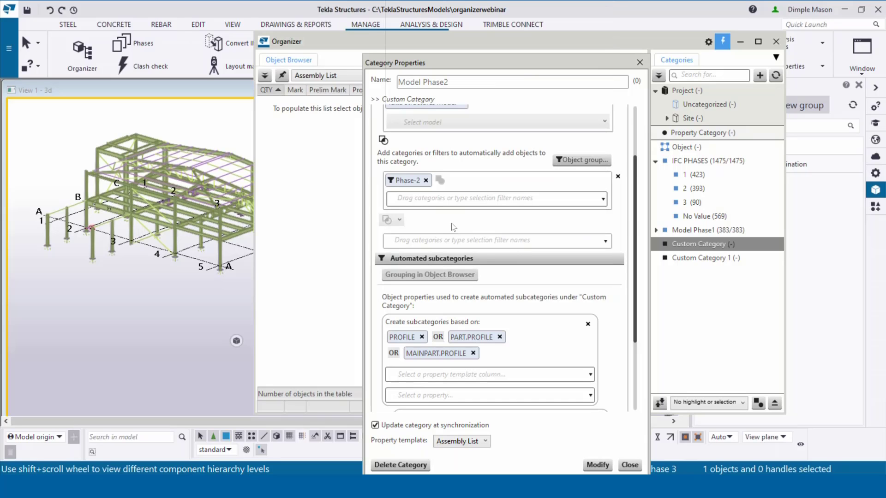
{"action": "left_click", "coordinate": [596, 464]}
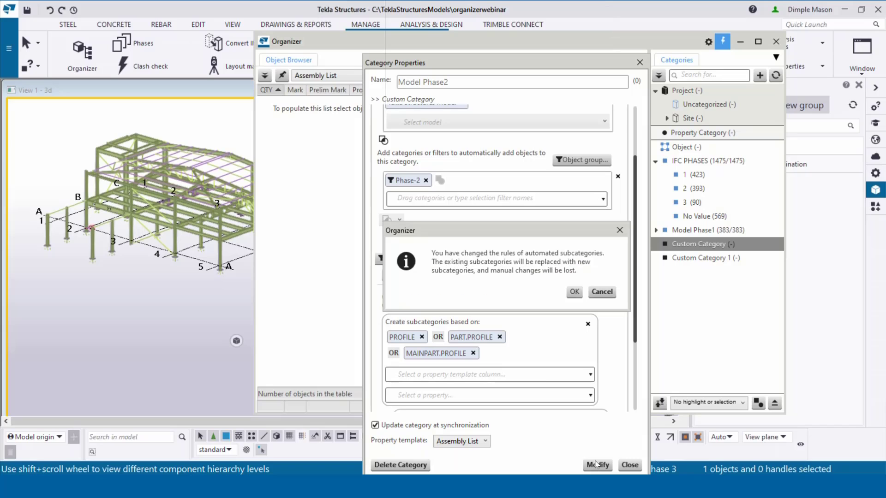
{"action": "left_click", "coordinate": [575, 295]}
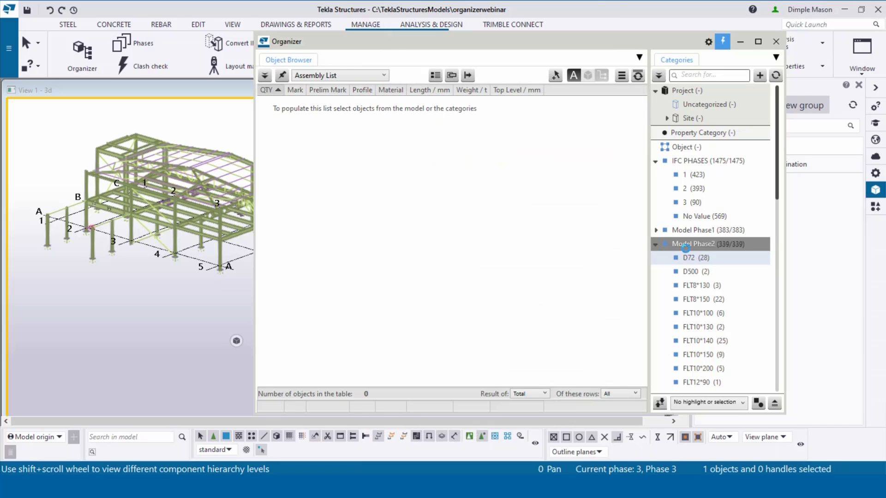
{"action": "left_click", "coordinate": [661, 245]}
{"action": "left_click", "coordinate": [657, 244]}
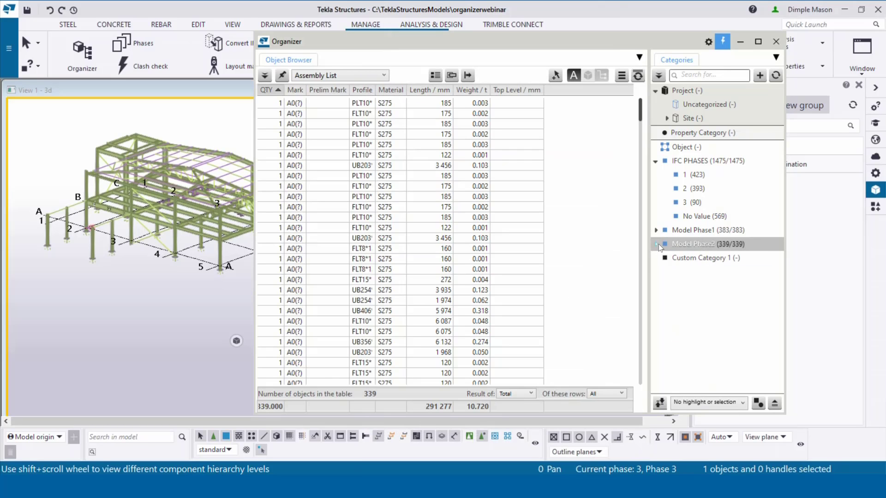
- Rename Custom Category 1 as Model Phase3 and fill it automatically from the Tekla Structures model using the Phase-3 filter
{"action": "double_click", "coordinate": [702, 260]}
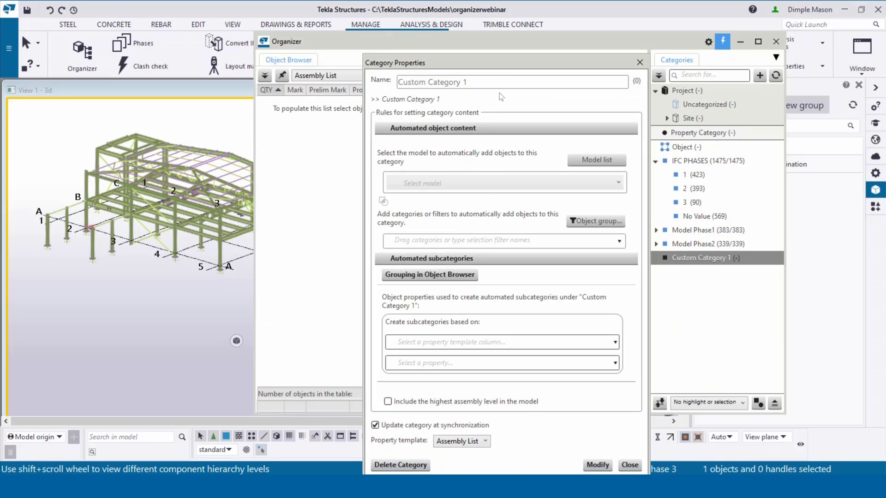
{"action": "left_click_drag", "start_coordinate": [500, 83], "coordinate": [324, 96]}
{"action": "type", "text": "Model Phase3"}
{"action": "left_click", "coordinate": [496, 185]}
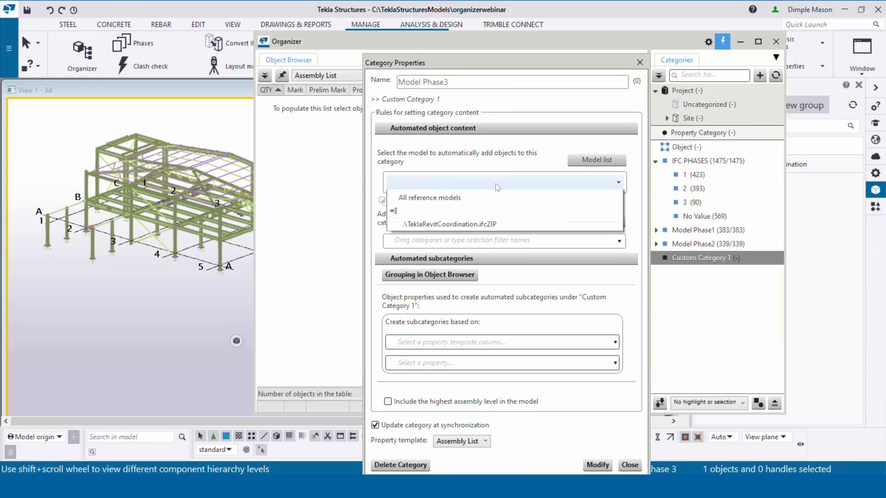
{"action": "left_click", "coordinate": [496, 197]}
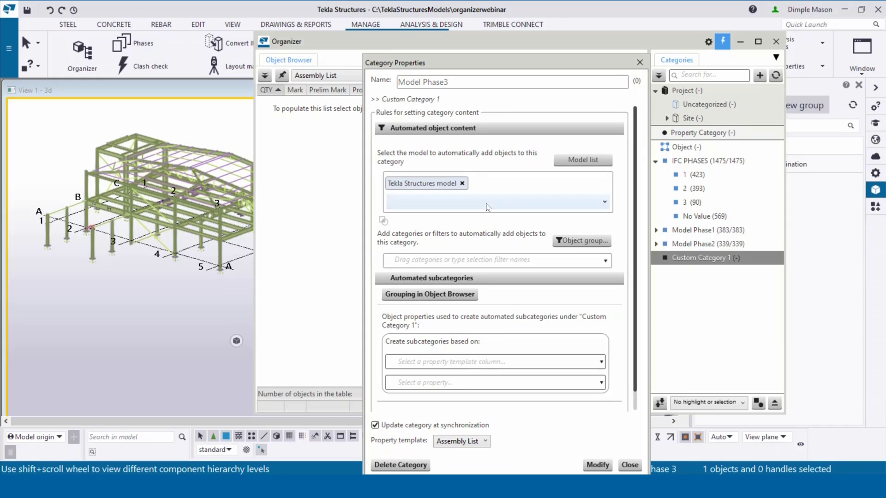
{"action": "left_click", "coordinate": [472, 259]}
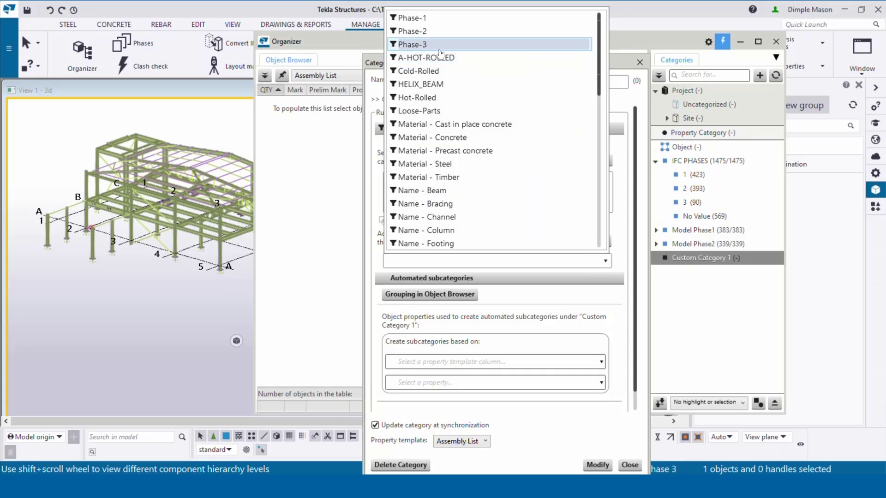
{"action": "left_click", "coordinate": [439, 46]}
- Base Model Phase3's automated subcategories on the Default template's Profile column, apply the rule change, and collapse the category
{"action": "scroll", "coordinate": [475, 391], "scroll_direction": "down", "scroll_amount": 1}
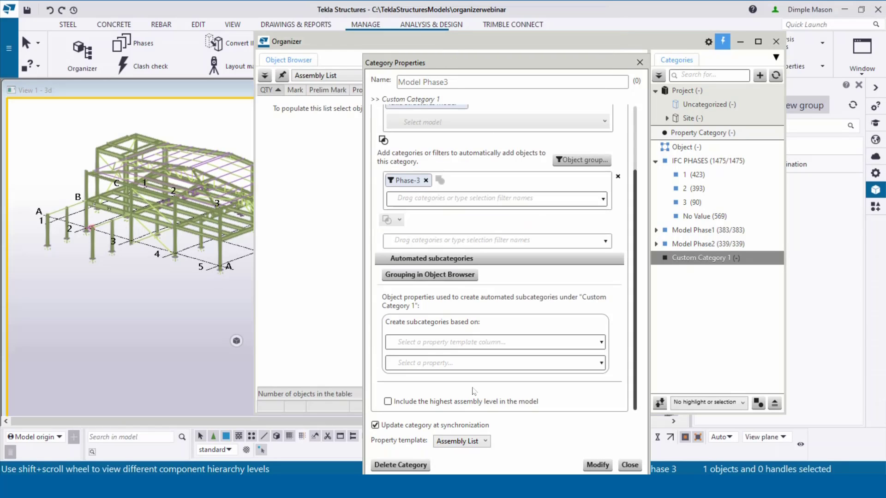
{"action": "left_click", "coordinate": [471, 342]}
{"action": "scroll", "coordinate": [468, 292], "scroll_direction": "down", "scroll_amount": 5}
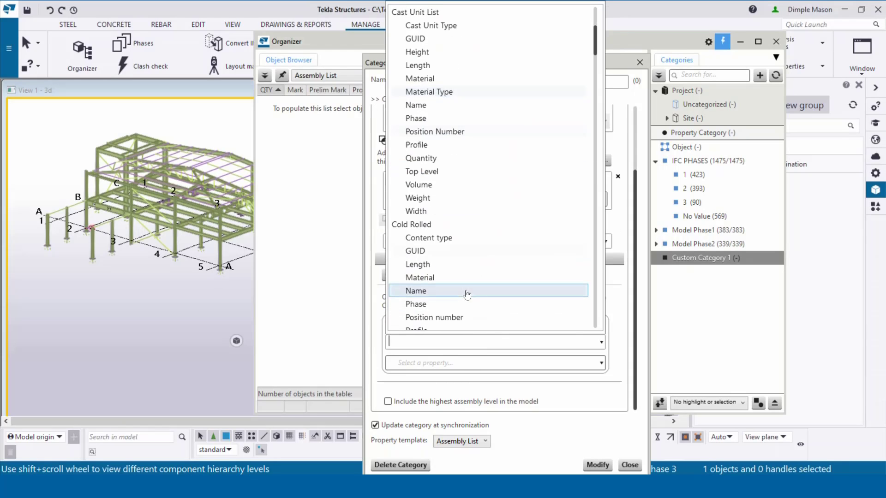
{"action": "scroll", "coordinate": [467, 294], "scroll_direction": "down", "scroll_amount": 11}
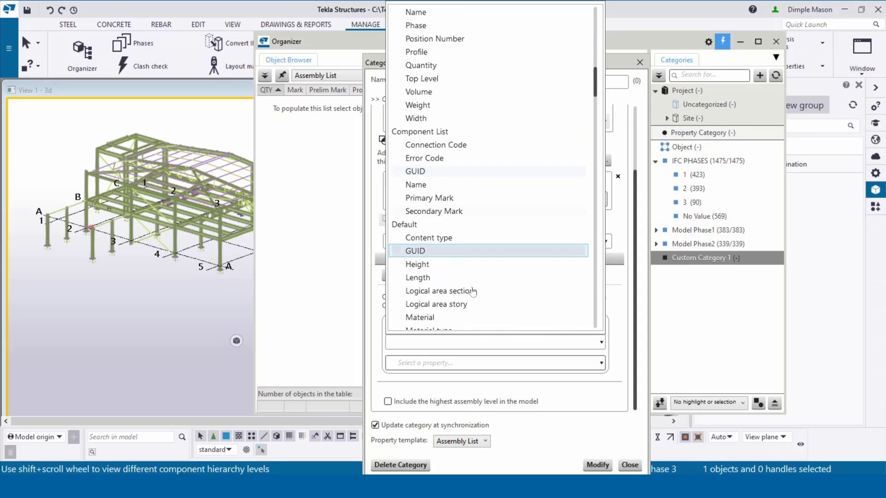
{"action": "scroll", "coordinate": [473, 291], "scroll_direction": "down", "scroll_amount": 1}
{"action": "scroll", "coordinate": [471, 300], "scroll_direction": "down", "scroll_amount": 1}
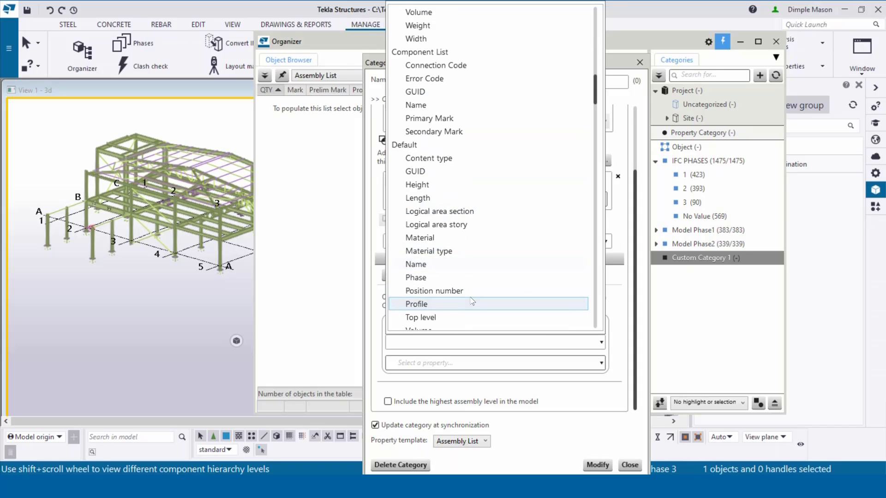
{"action": "left_click", "coordinate": [471, 303]}
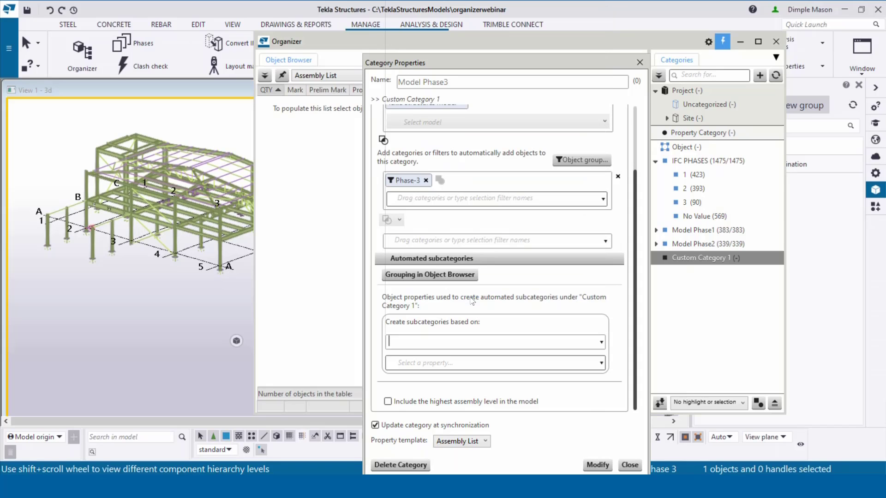
{"action": "left_click", "coordinate": [598, 464]}
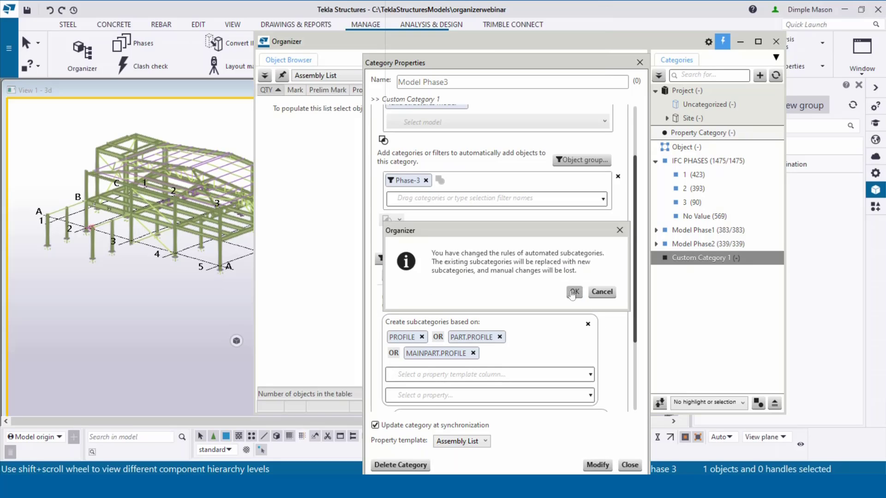
{"action": "left_click", "coordinate": [572, 293]}
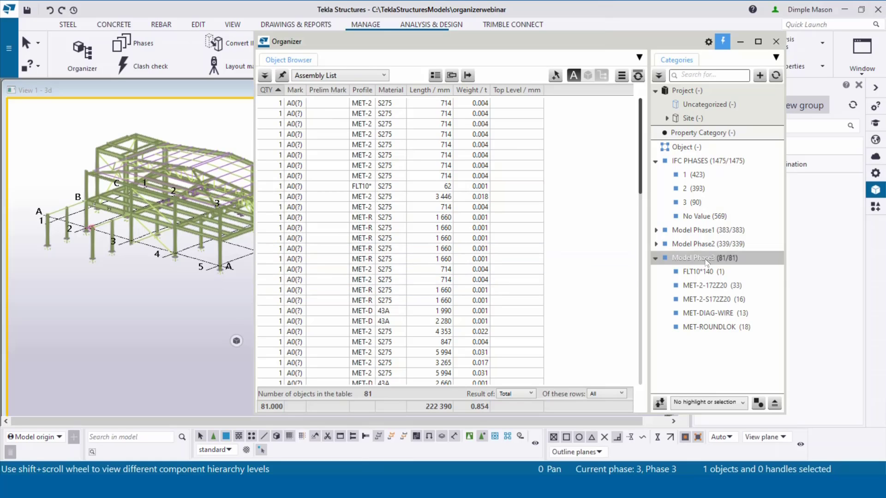
{"action": "left_click", "coordinate": [657, 258]}
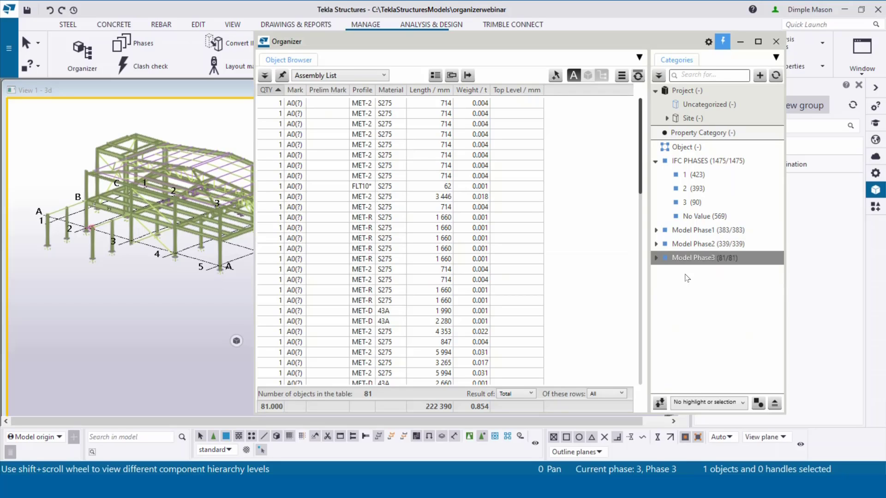
- Synchronize the Site category, review its building, section and floor breakdown, and collapse it
{"action": "left_click", "coordinate": [693, 118]}
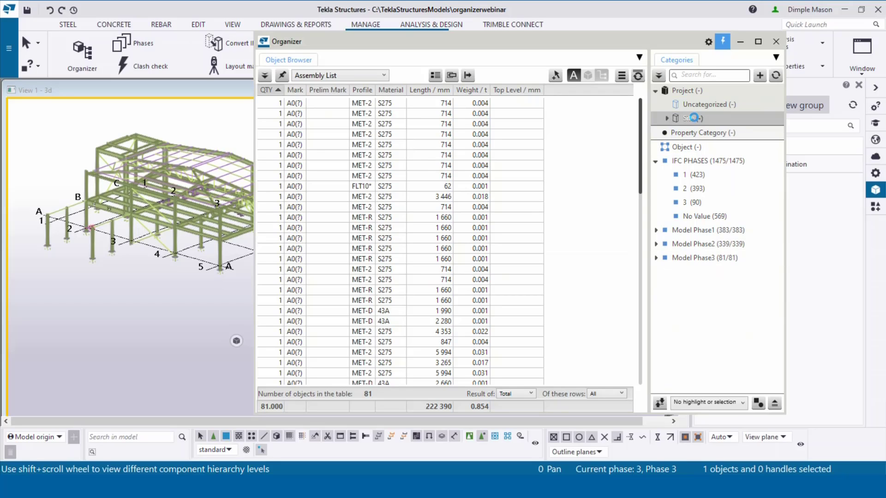
{"action": "right_click", "coordinate": [695, 119]}
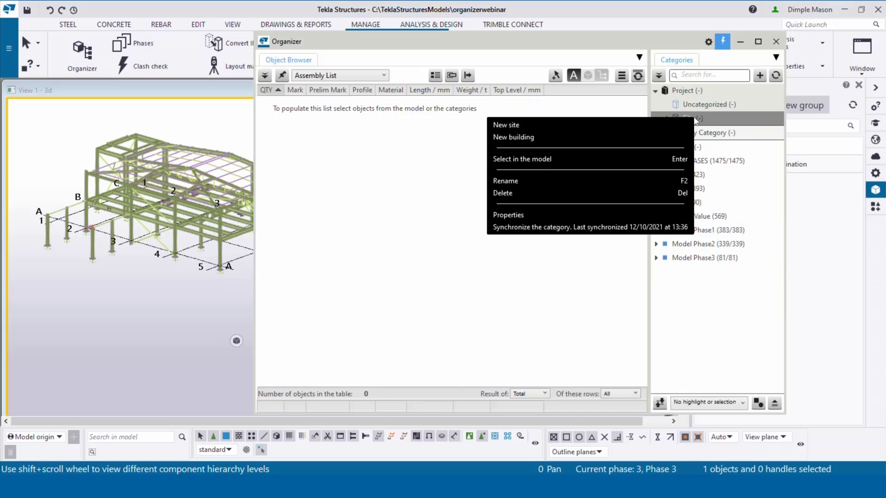
{"action": "left_click", "coordinate": [596, 228]}
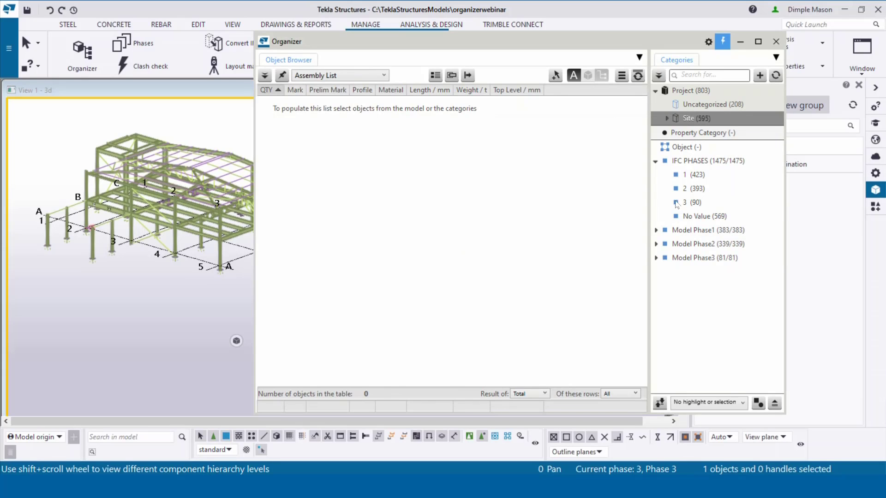
{"action": "left_click", "coordinate": [667, 117]}
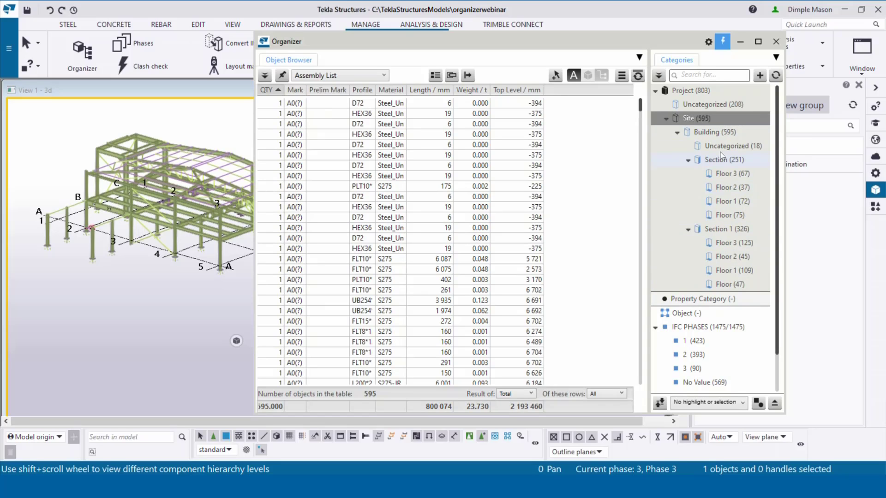
{"action": "left_click", "coordinate": [665, 120]}
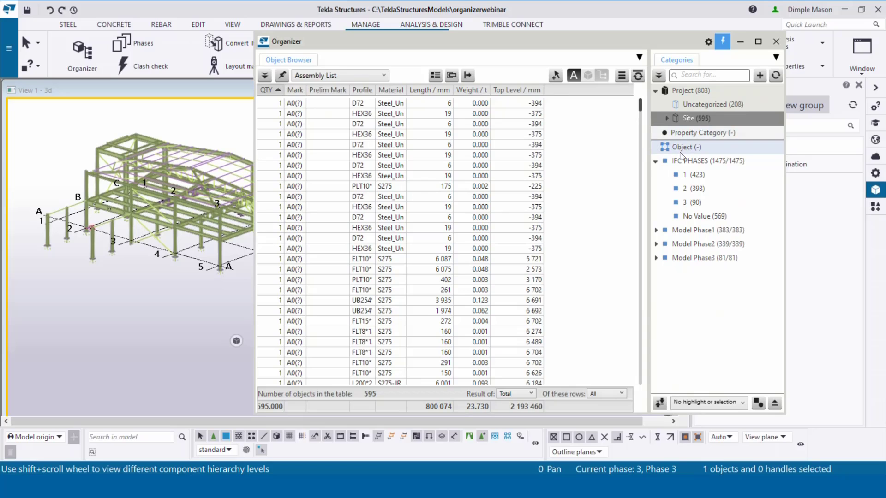
- Open the Organizer settings and start a new custom property named Uniclass for the property templates
{"action": "left_click_drag", "start_coordinate": [536, 42], "coordinate": [616, 28]}
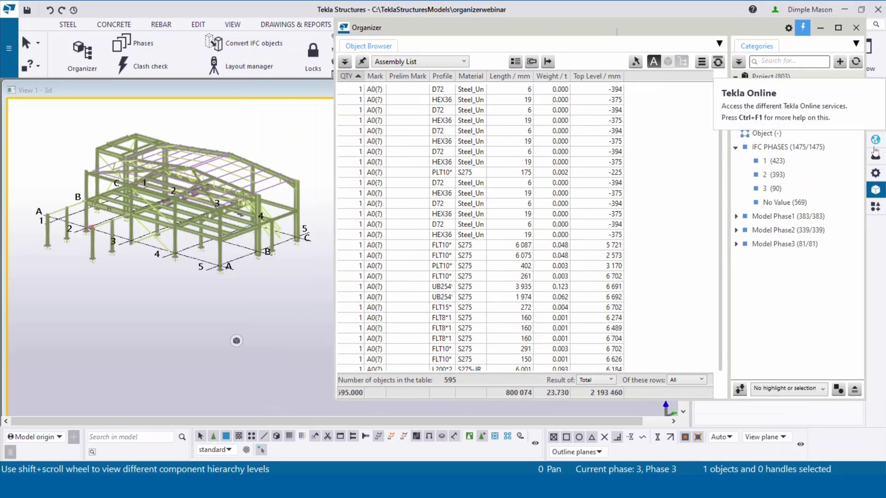
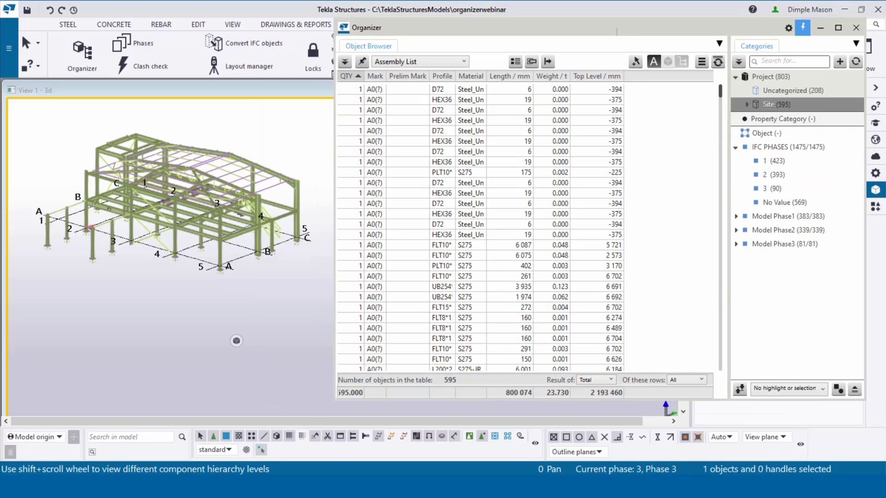
{"action": "left_click", "coordinate": [788, 28]}
{"action": "left_click_drag", "start_coordinate": [666, 134], "coordinate": [635, 67]}
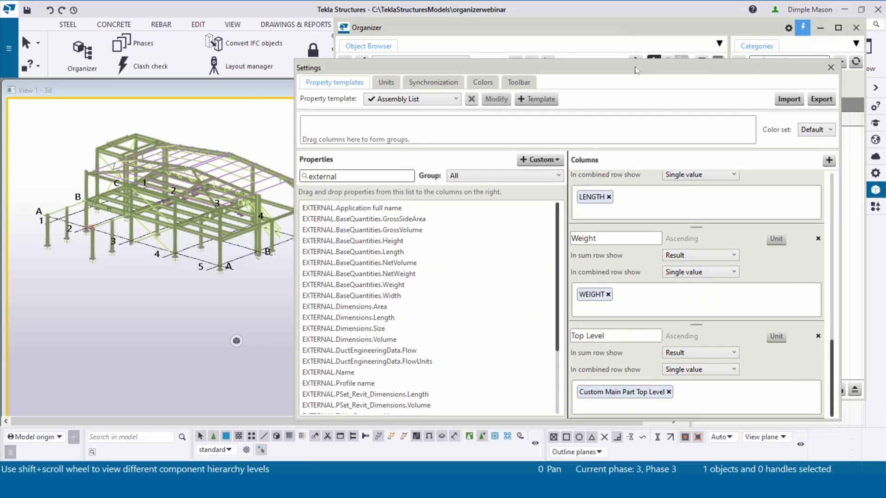
{"action": "left_click", "coordinate": [558, 160]}
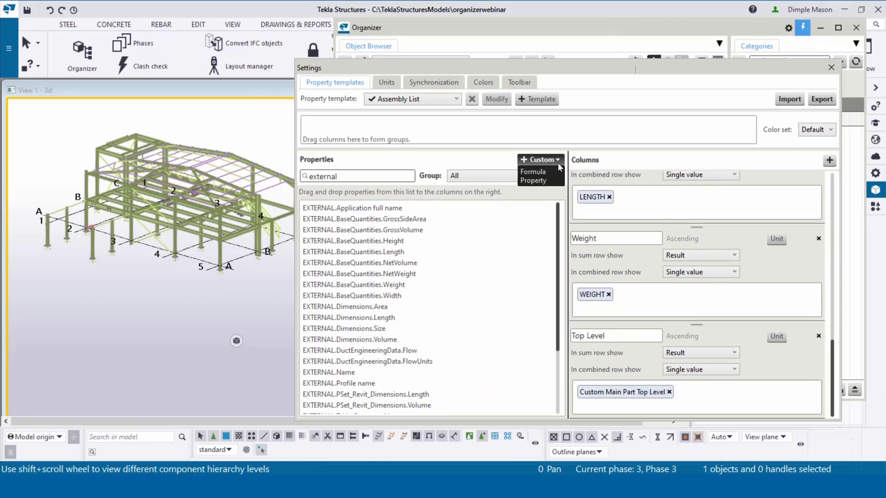
{"action": "left_click", "coordinate": [549, 182]}
{"action": "left_click", "coordinate": [545, 203]}
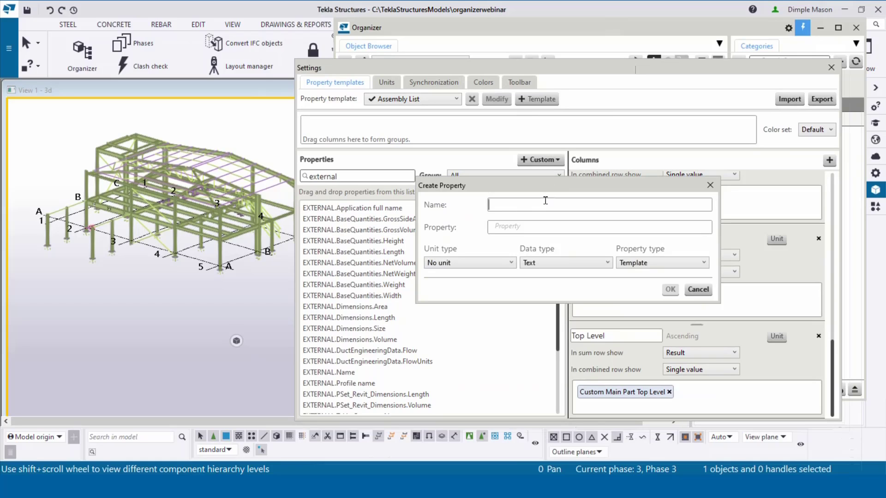
{"action": "type", "text": "Uniclass"}
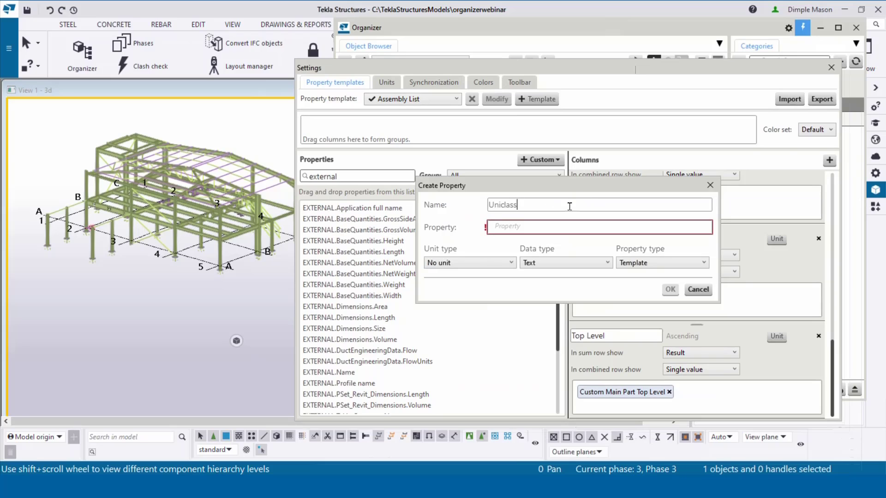
- Enter Uniclass as the custom property's source property, set its property type to UDA, and create it
{"action": "left_click_drag", "start_coordinate": [518, 204], "coordinate": [482, 206]}
{"action": "key", "text": "ctrl+c"}
{"action": "left_click", "coordinate": [526, 227]}
{"action": "key", "text": "ctrl+v"}
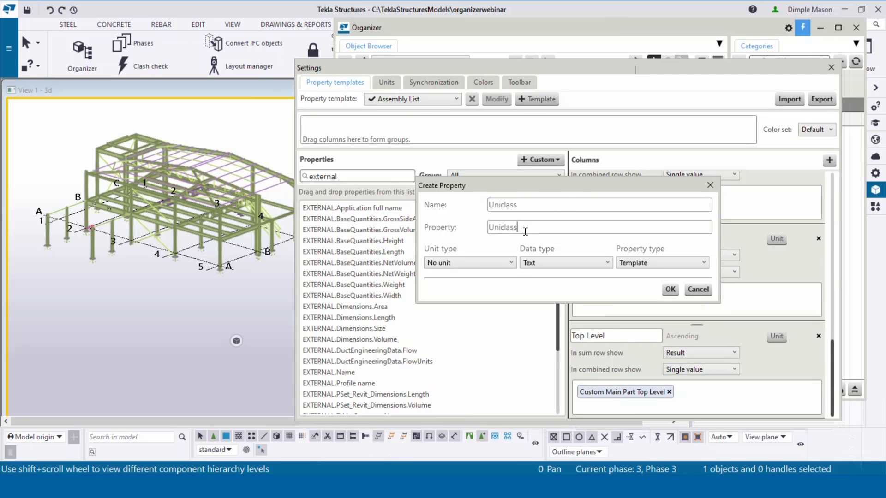
{"action": "left_click", "coordinate": [658, 259]}
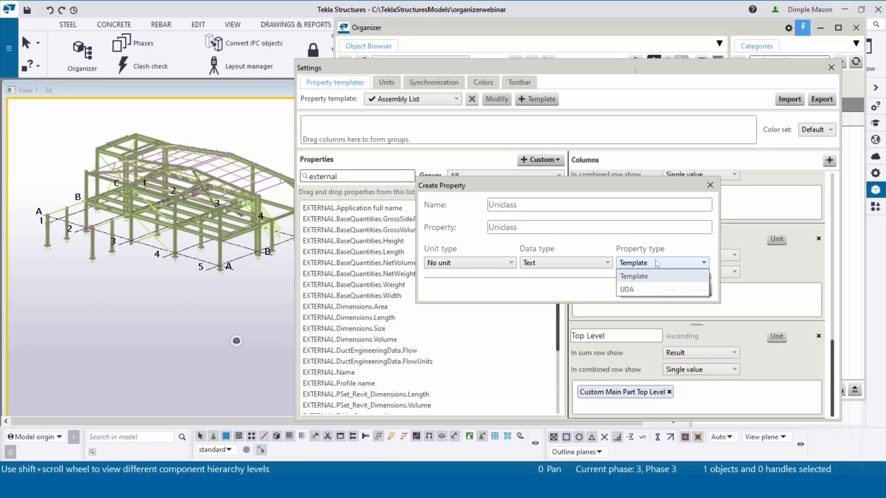
{"action": "left_click", "coordinate": [638, 289]}
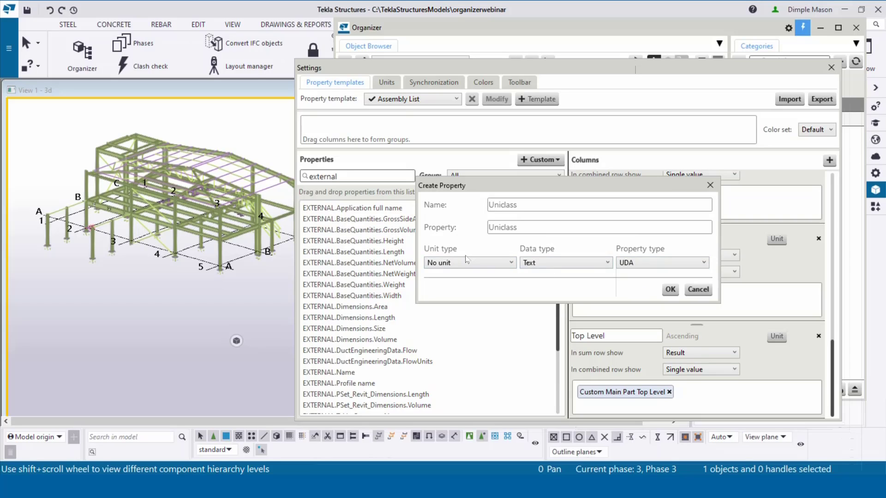
{"action": "left_click", "coordinate": [671, 290]}
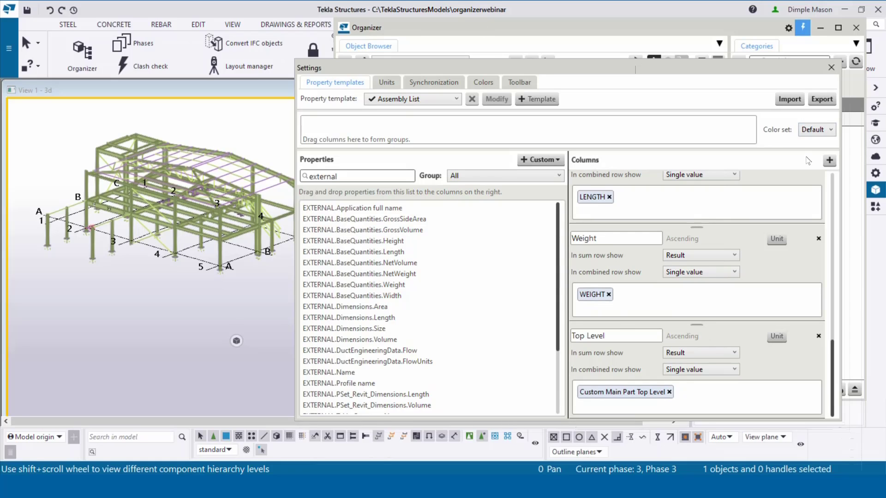
- Add a new column holding the Uniclass property to the Assembly List template, save the template change, and close the settings
{"action": "left_click", "coordinate": [830, 162]}
{"action": "double_click", "coordinate": [372, 175]}
{"action": "type", "text": "Unicl"}
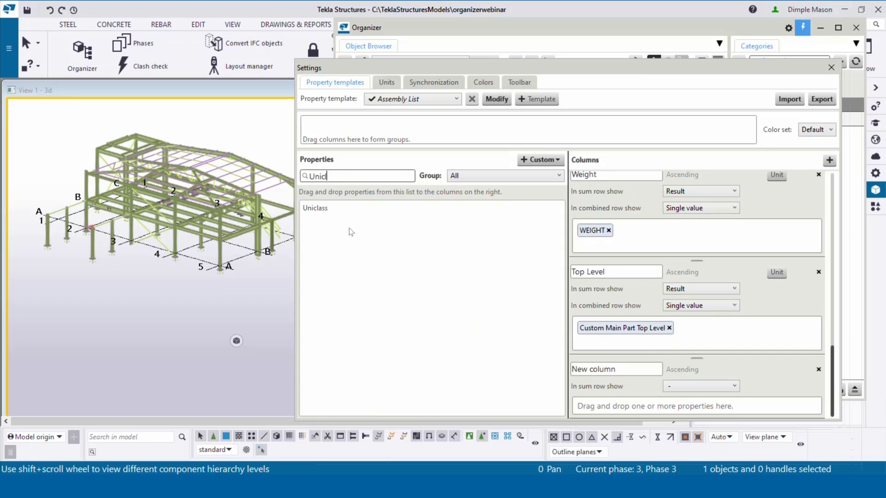
{"action": "left_click_drag", "start_coordinate": [316, 211], "coordinate": [622, 408]}
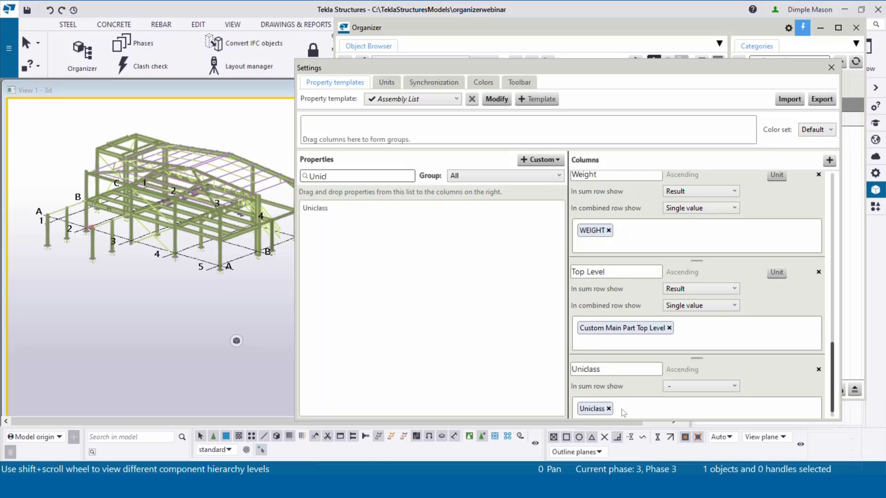
{"action": "left_click", "coordinate": [494, 99]}
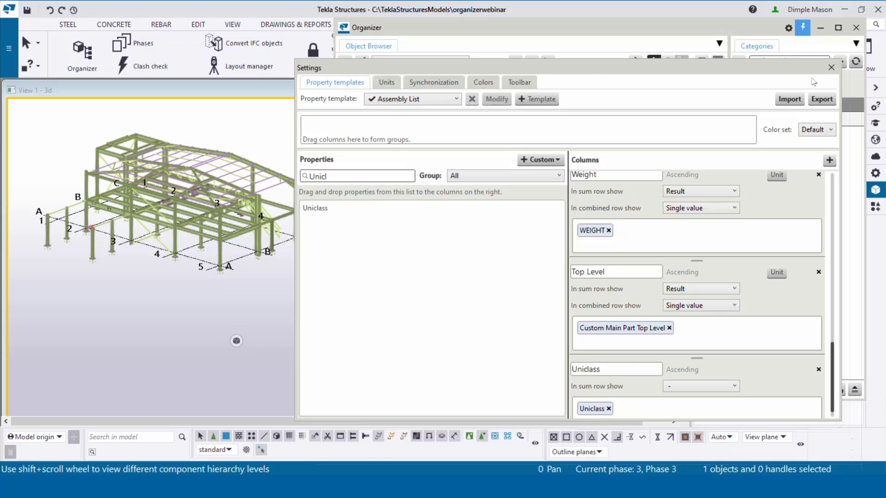
{"action": "left_click", "coordinate": [831, 68]}
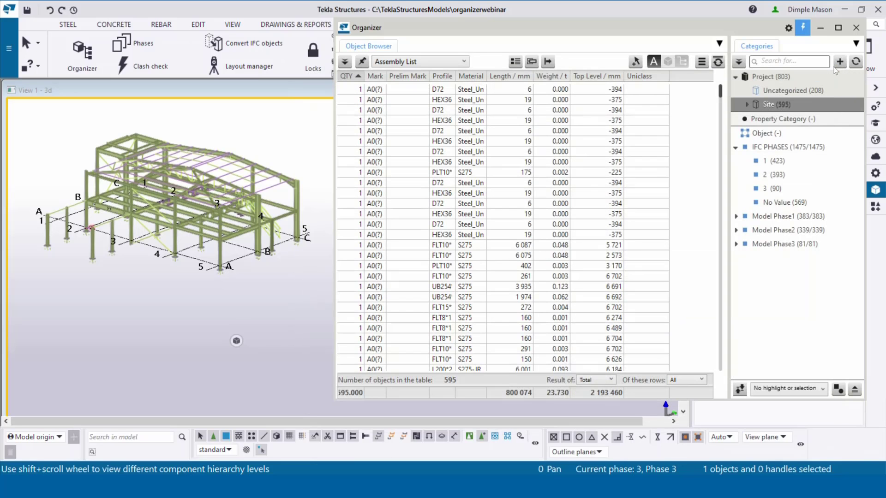
- Open the properties of Property Category and change its name to uniclass
{"action": "double_click", "coordinate": [787, 119]}
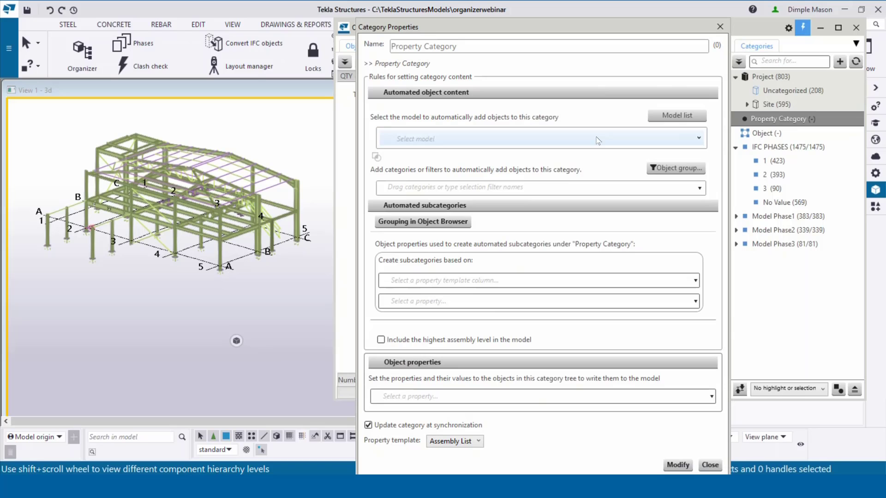
{"action": "left_click_drag", "start_coordinate": [500, 20], "coordinate": [485, 29]}
{"action": "triple_click", "coordinate": [468, 50]}
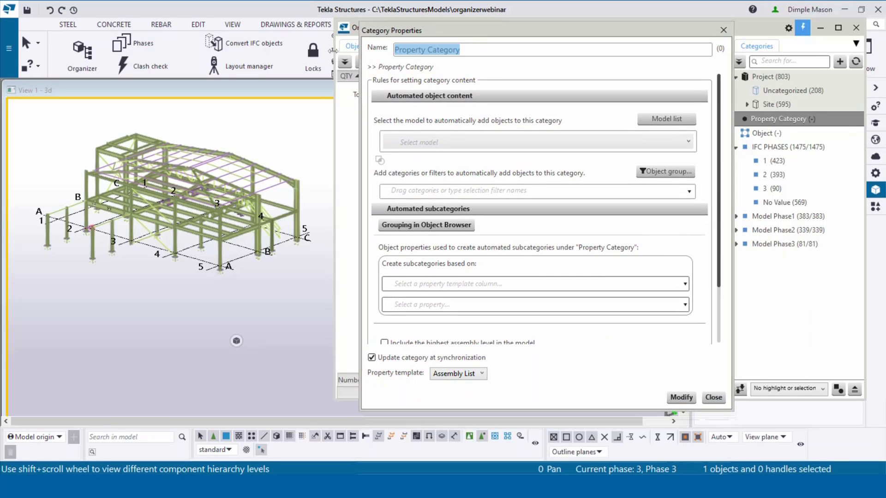
{"action": "type", "text": "uni"}
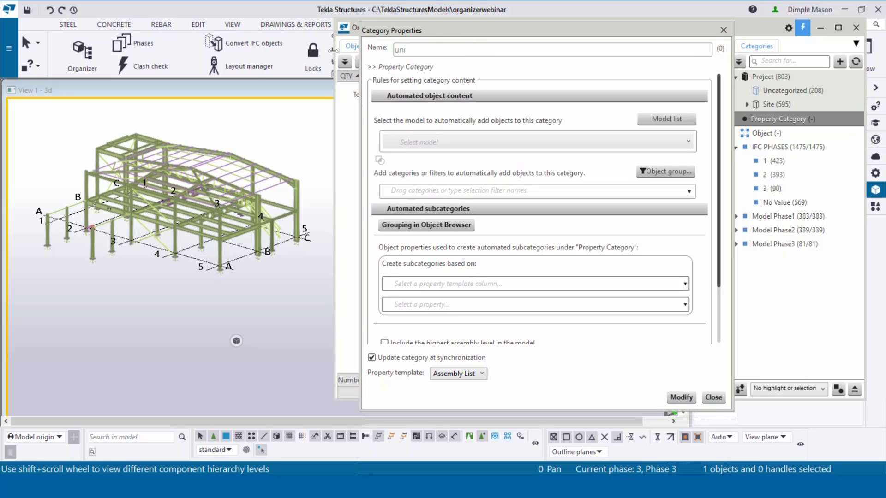
{"action": "type", "text": "class"}
- Add the Uniclass object property to the category with the text value Ss_20_20_75_80 and apply the changes
{"action": "scroll", "coordinate": [518, 263], "scroll_direction": "down", "scroll_amount": 2}
{"action": "scroll", "coordinate": [520, 261], "scroll_direction": "down", "scroll_amount": 1}
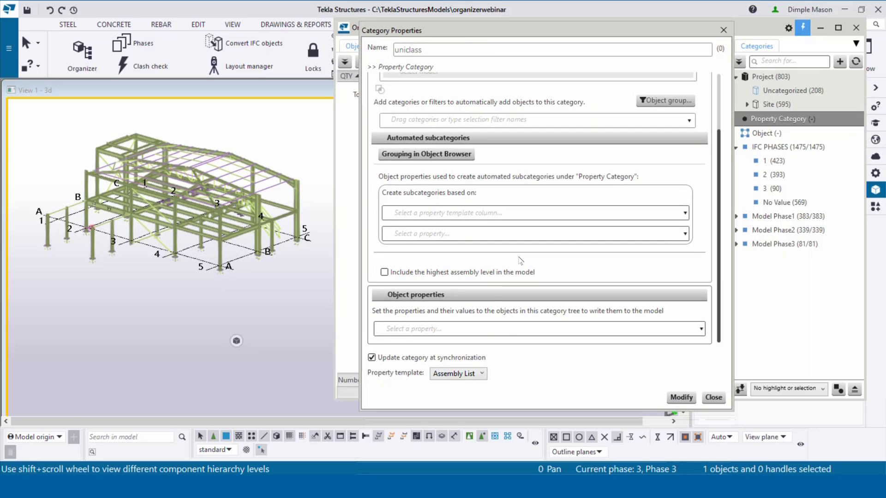
{"action": "left_click", "coordinate": [474, 327]}
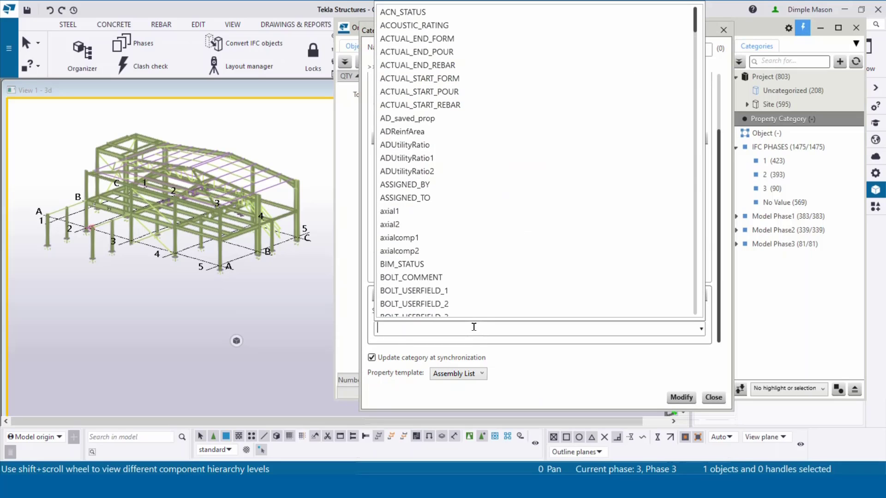
{"action": "type", "text": "unic"}
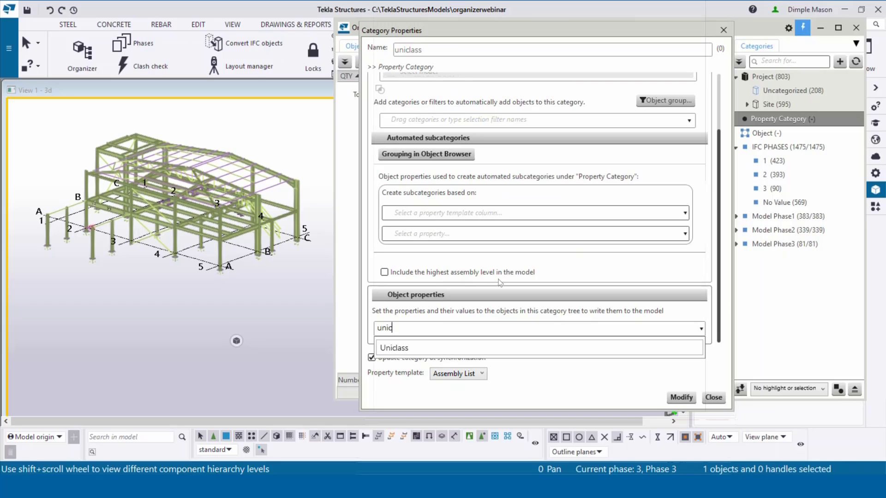
{"action": "left_click", "coordinate": [433, 349]}
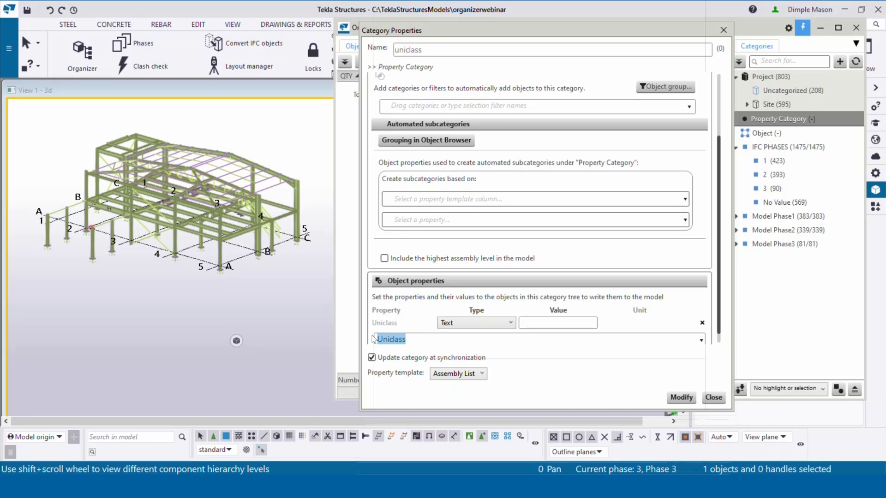
{"action": "left_click", "coordinate": [527, 321]}
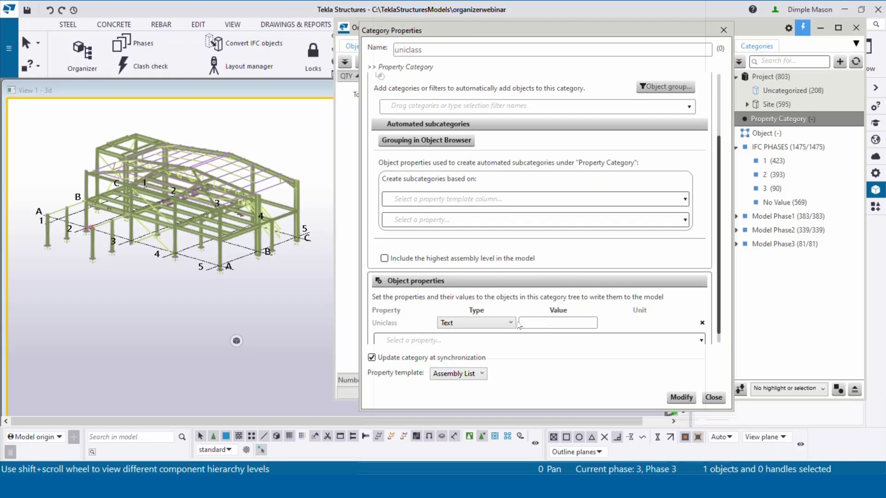
{"action": "type", "text": "Ss_20_20_75_80"}
{"action": "scroll", "coordinate": [538, 318], "scroll_direction": "down", "scroll_amount": 1}
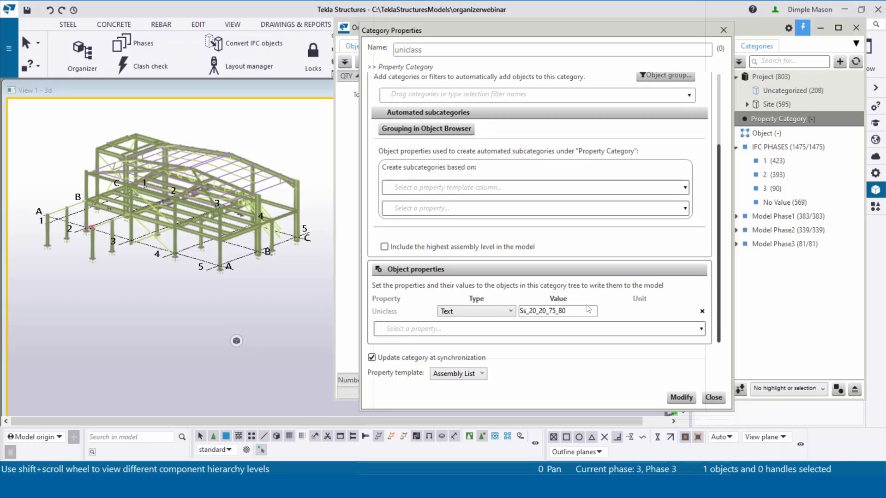
{"action": "left_click_drag", "start_coordinate": [582, 310], "coordinate": [518, 312]}
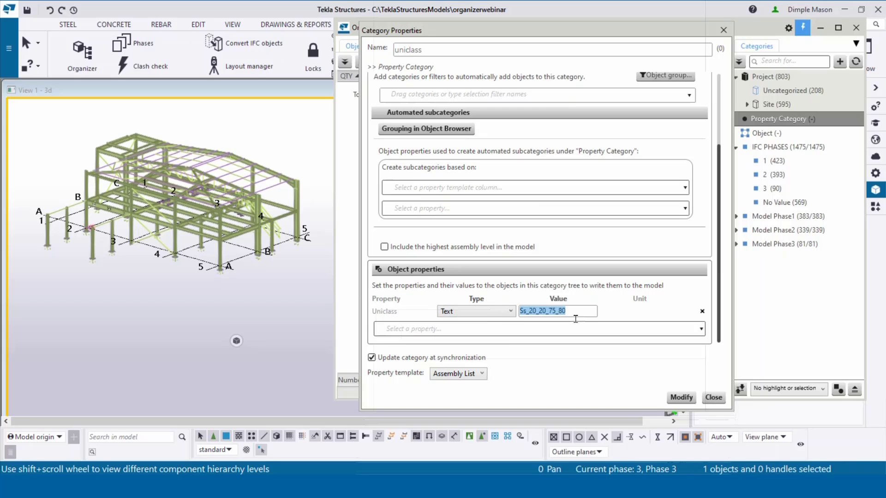
{"action": "left_click", "coordinate": [682, 398]}
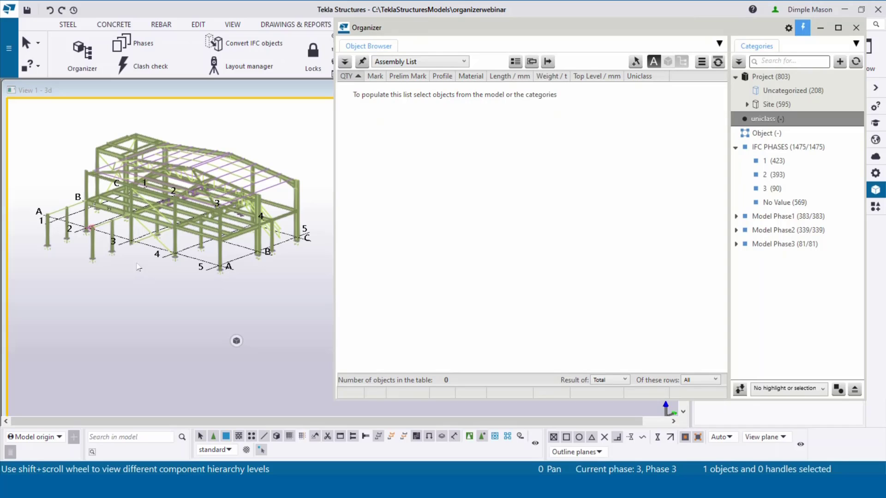
- Select the whole structure in the 3D view, move the selected objects into the uniclass category, and synchronize that category
{"action": "middle_click_drag", "start_coordinate": [160, 208], "coordinate": [151, 216]}
{"action": "scroll", "coordinate": [155, 231], "scroll_direction": "down", "scroll_amount": 1}
{"action": "scroll", "coordinate": [155, 231], "scroll_direction": "down", "scroll_amount": 1}
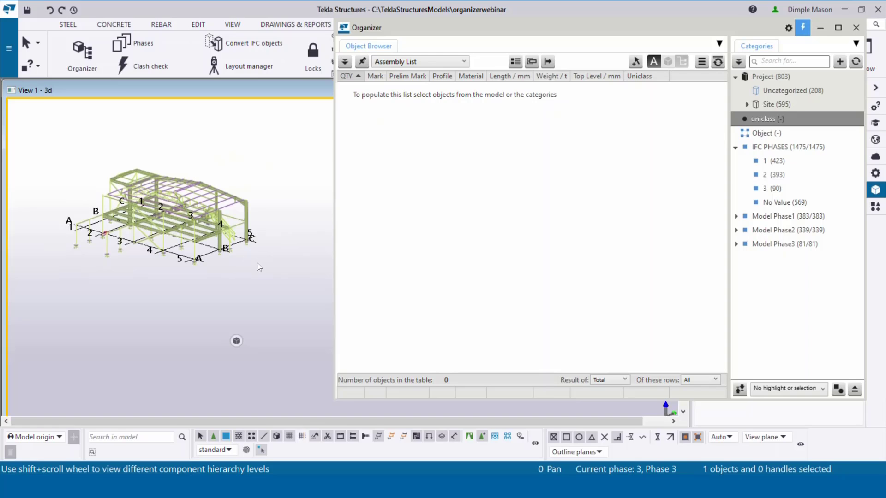
{"action": "left_click_drag", "start_coordinate": [269, 269], "coordinate": [66, 142]}
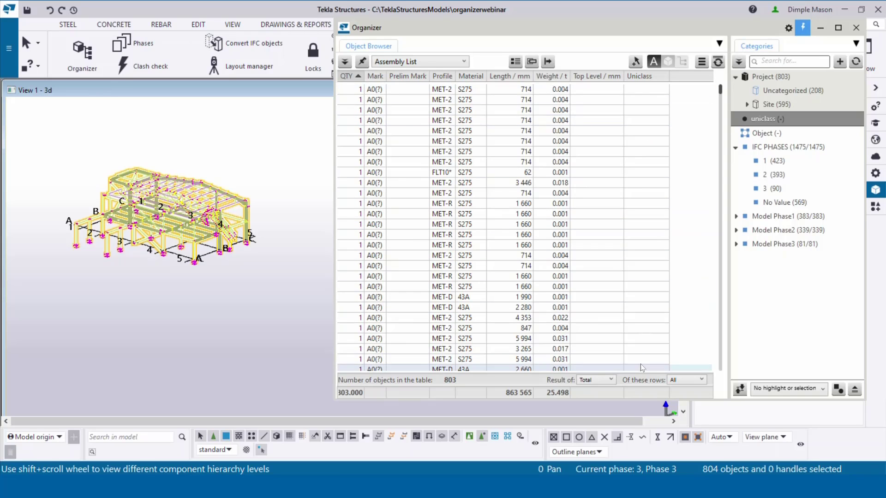
{"action": "right_click", "coordinate": [761, 120]}
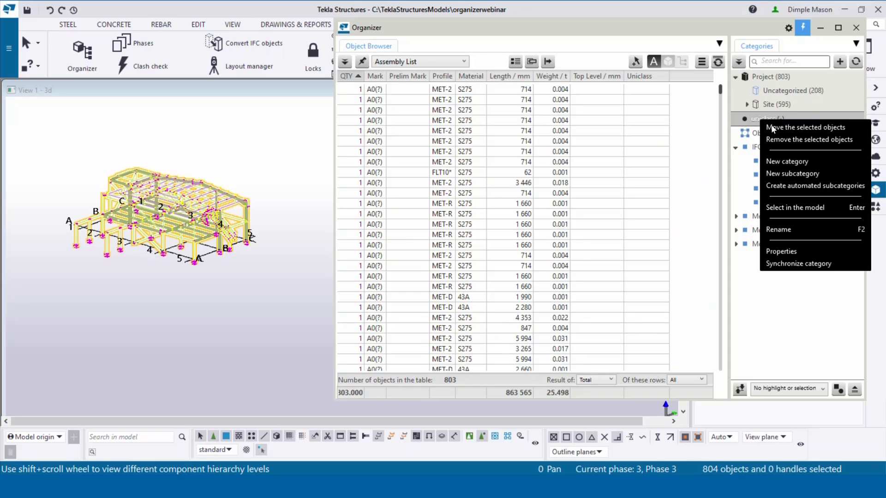
{"action": "left_click", "coordinate": [772, 128]}
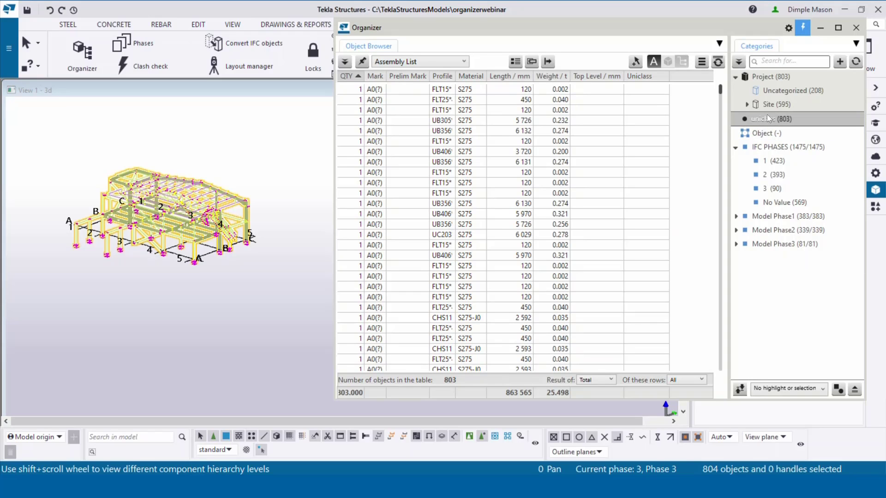
{"action": "right_click", "coordinate": [767, 114]}
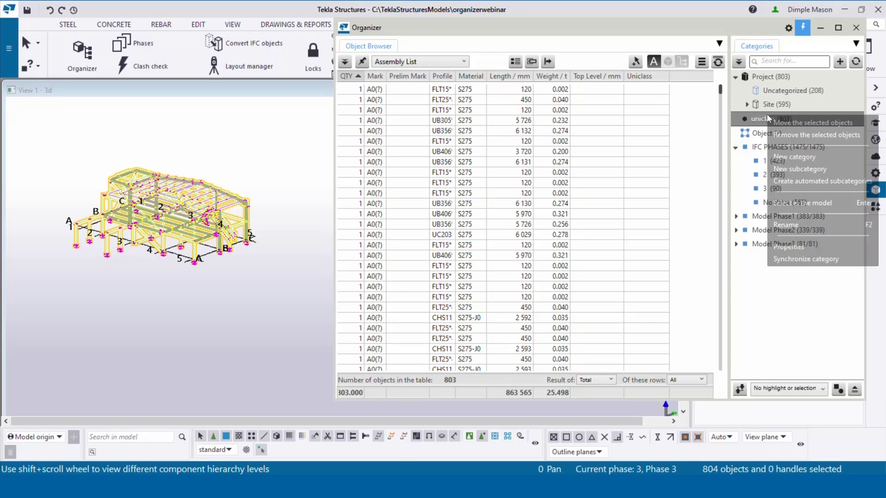
{"action": "left_click", "coordinate": [786, 261]}
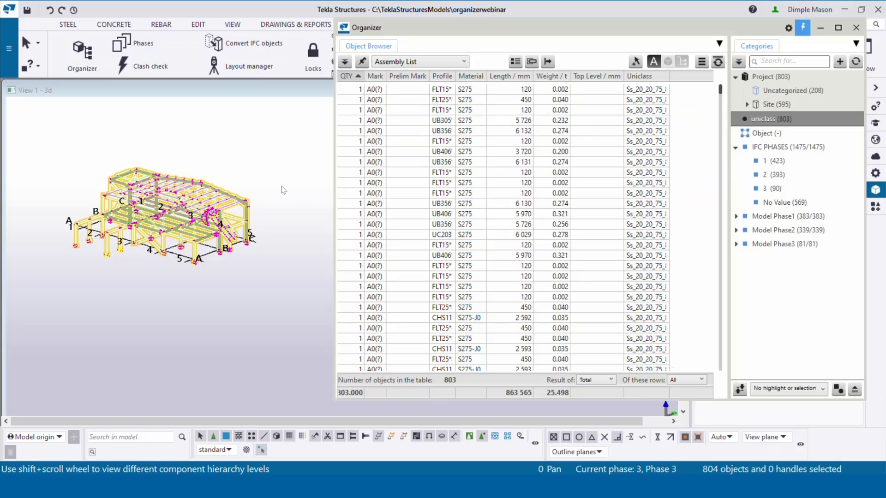
- Clear the object selection in the 3D view, close the Organizer, and acknowledge its reminder about saving the model
{"action": "scroll", "coordinate": [277, 187], "scroll_direction": "up", "scroll_amount": 5}
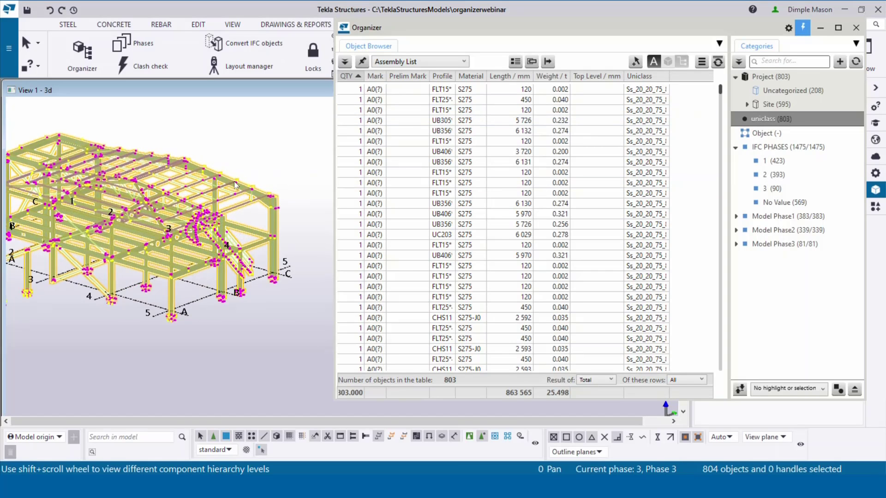
{"action": "middle_click_drag", "start_coordinate": [235, 185], "coordinate": [286, 155]}
{"action": "scroll", "coordinate": [286, 155], "scroll_direction": "down", "scroll_amount": 1}
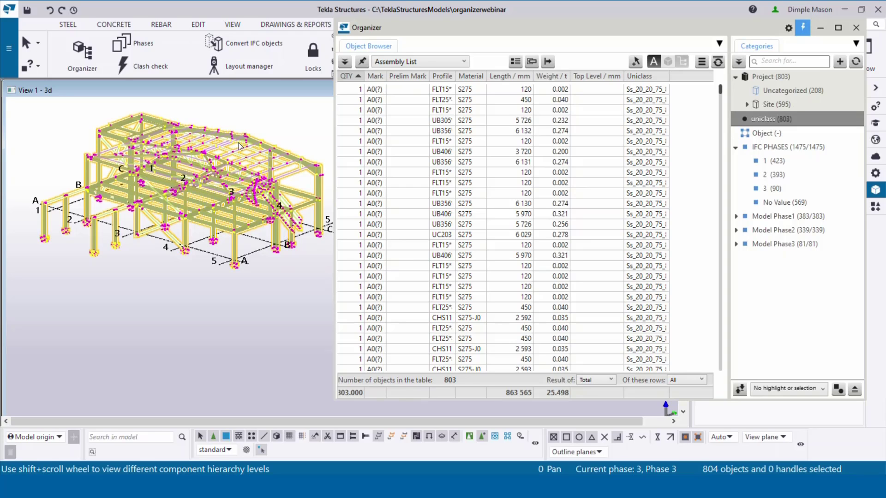
{"action": "left_click", "coordinate": [277, 126]}
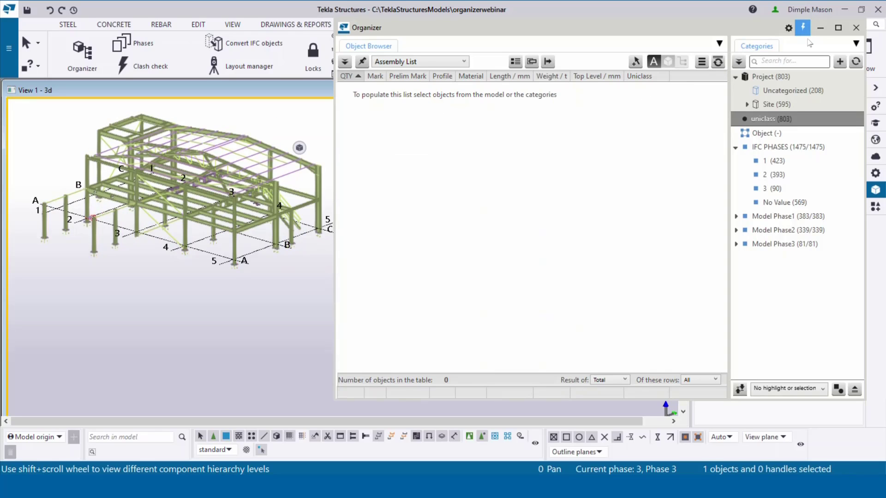
{"action": "left_click", "coordinate": [855, 29]}
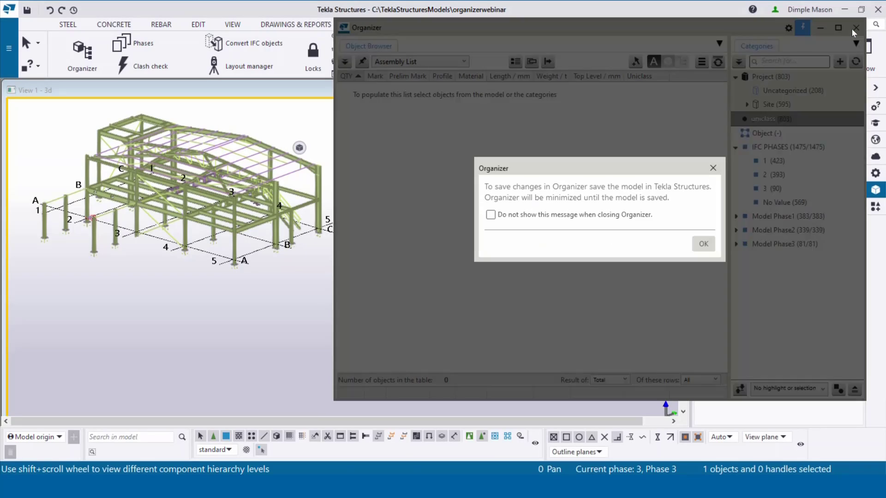
{"action": "left_click", "coordinate": [701, 243]}
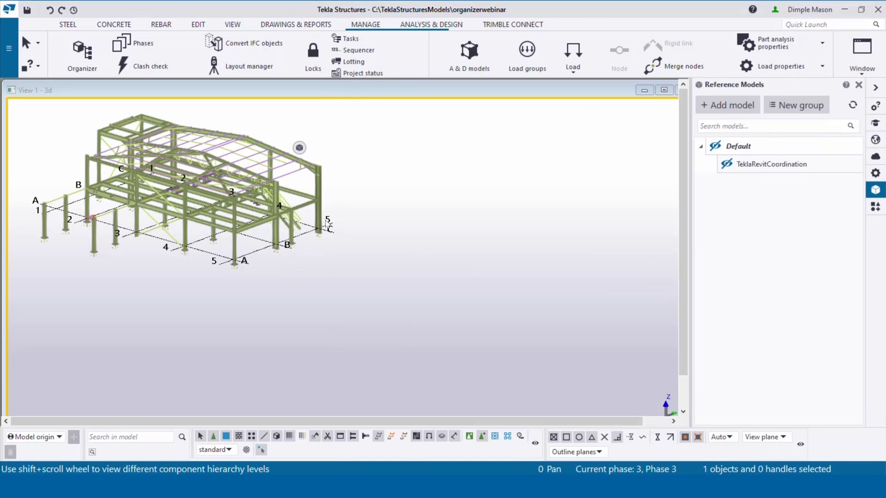
- Start an IFC export and choose LocationBreakdownStructure as the additional property set
{"action": "left_click", "coordinate": [14, 67]}
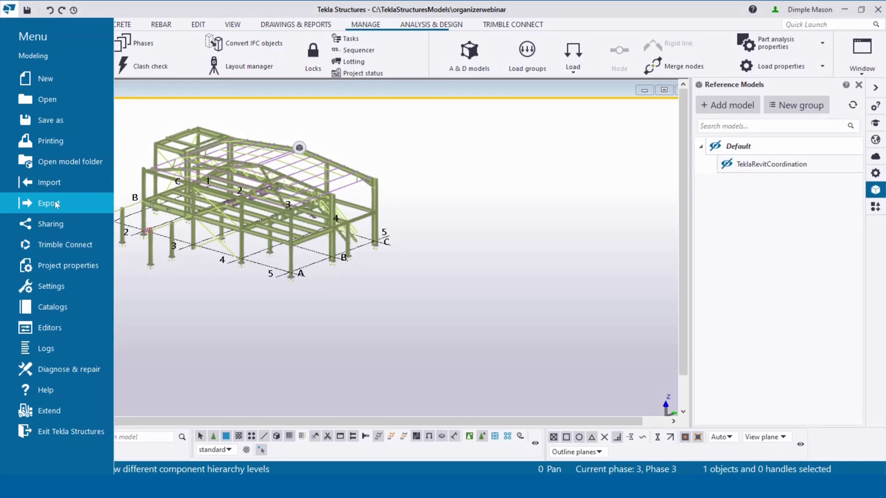
{"action": "left_click", "coordinate": [55, 203]}
{"action": "left_click", "coordinate": [169, 108]}
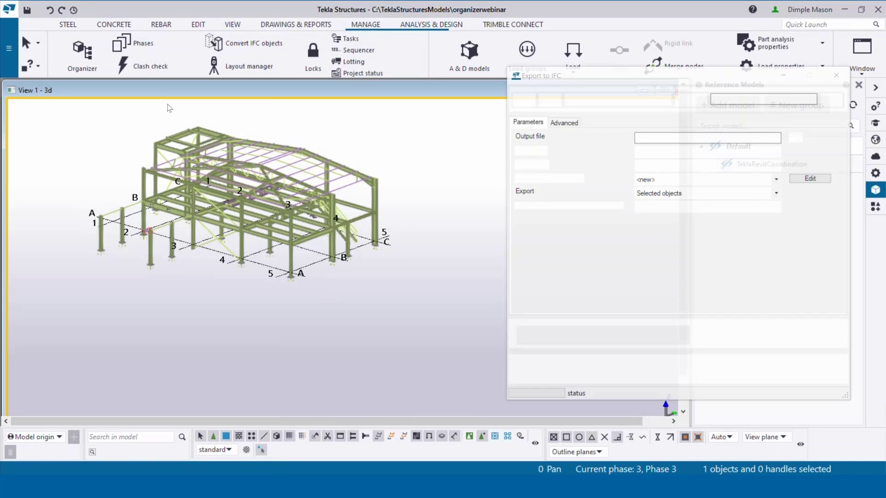
{"action": "left_click_drag", "start_coordinate": [529, 83], "coordinate": [396, 63]}
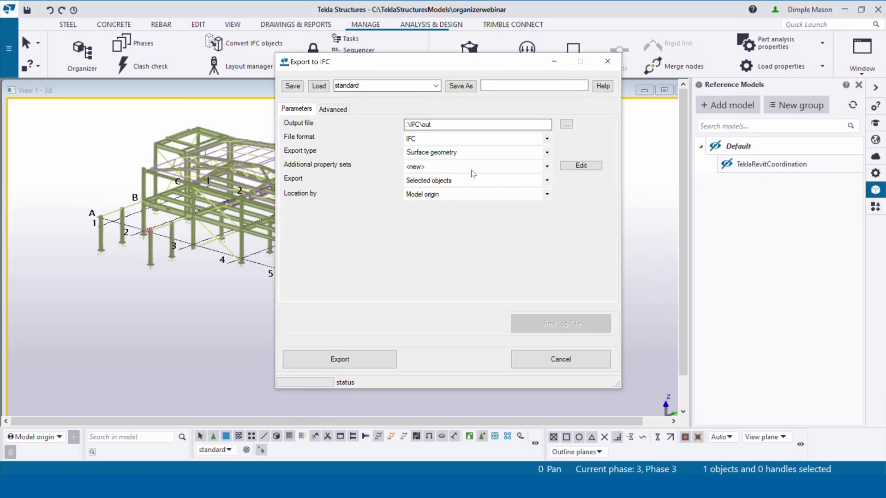
{"action": "left_click", "coordinate": [547, 167]}
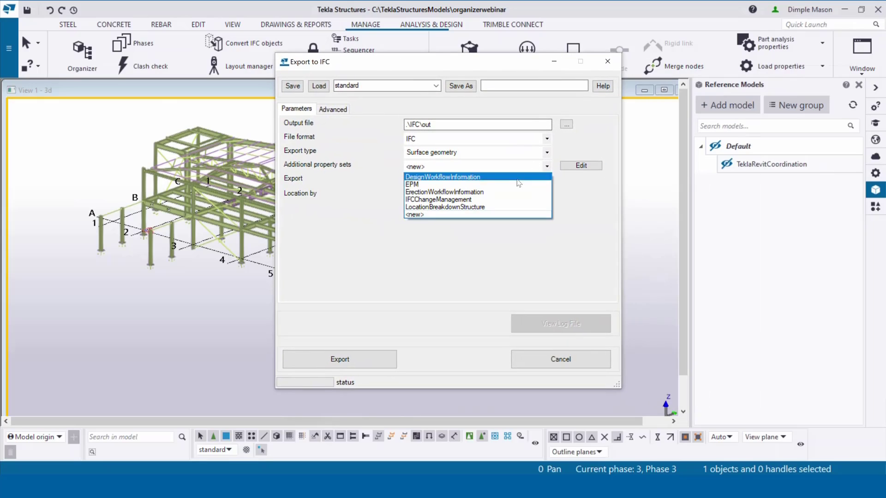
{"action": "left_click", "coordinate": [484, 207]}
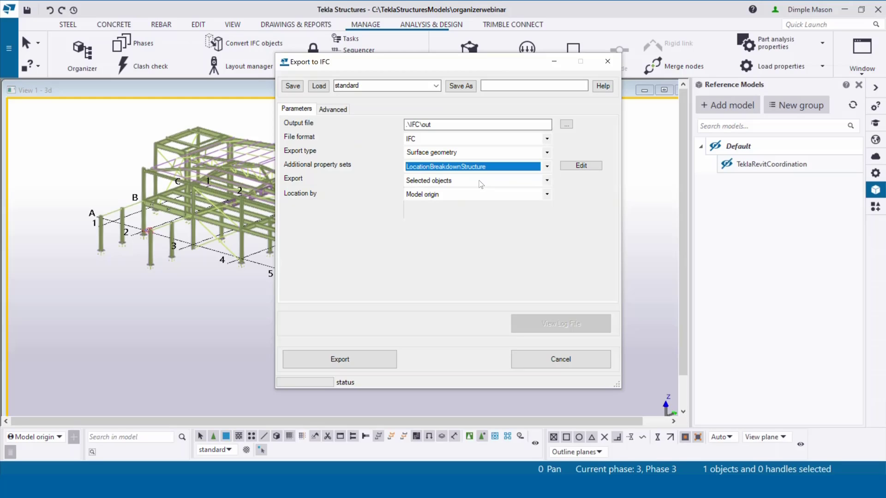
- Open the LocationBreakdownStructure property set for editing and include the IfcBeam, IfcColumn and IfcPlate entity types
{"action": "left_click", "coordinate": [591, 165]}
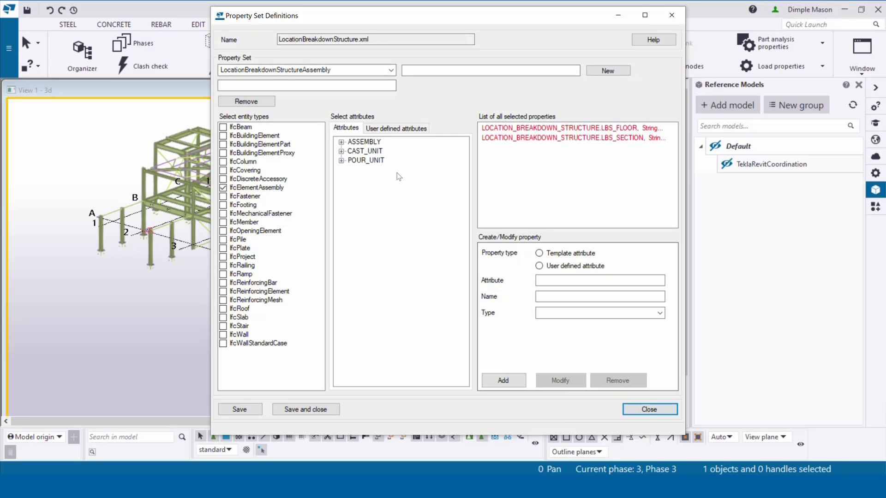
{"action": "left_click", "coordinate": [223, 127]}
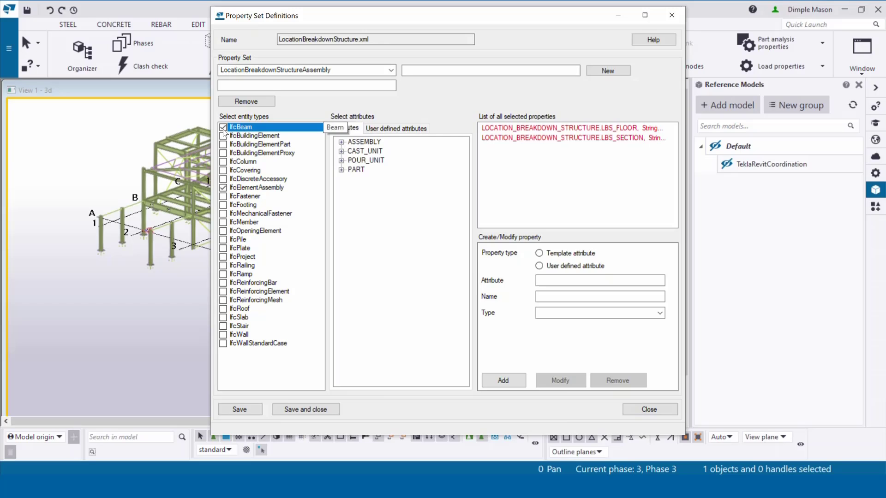
{"action": "left_click", "coordinate": [226, 162]}
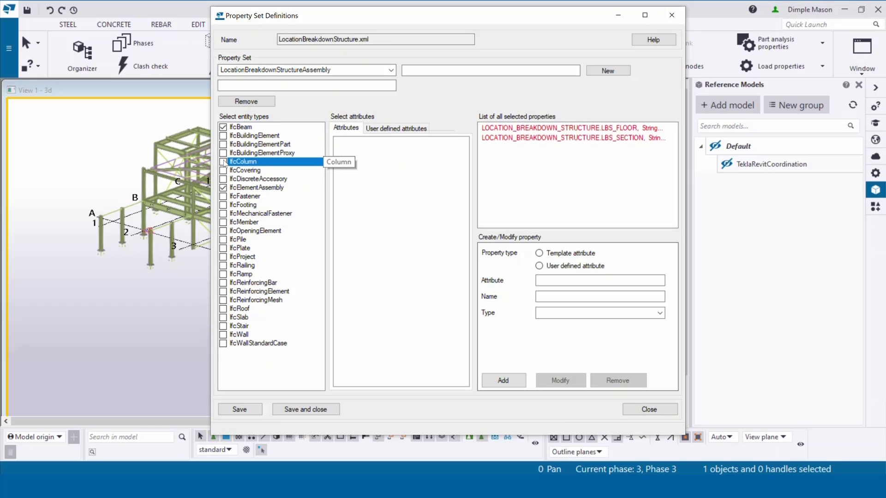
{"action": "left_click", "coordinate": [229, 250]}
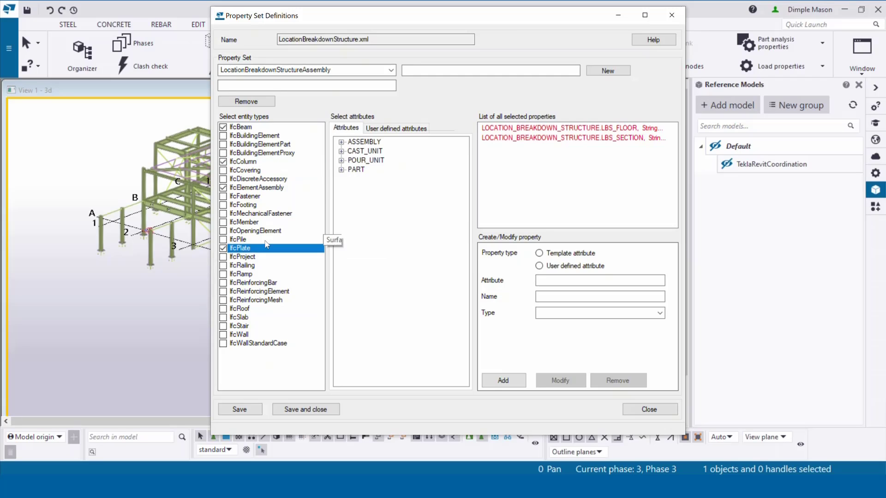
- Add a user-defined attribute with attribute and name Uniclass and type String to the property set, then save and close the definitions
{"action": "left_click", "coordinate": [580, 280]}
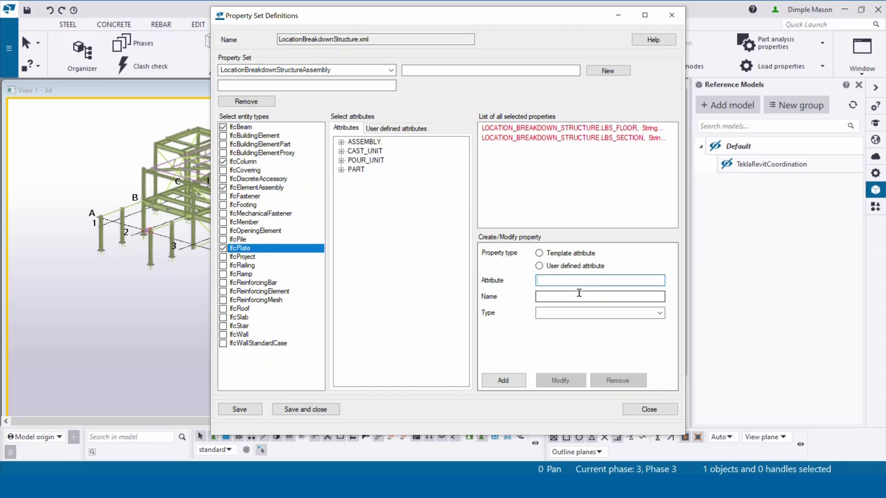
{"action": "type", "text": "Uniclass"}
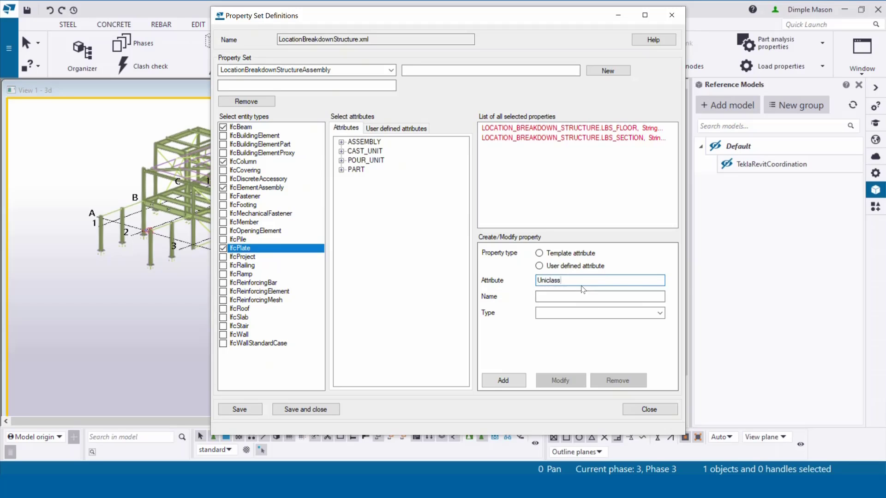
{"action": "double_click", "coordinate": [565, 281]}
{"action": "key", "text": "ctrl+c"}
{"action": "left_click", "coordinate": [559, 298]}
{"action": "key", "text": "ctrl+v"}
{"action": "left_click", "coordinate": [539, 266]}
{"action": "left_click", "coordinate": [551, 313]}
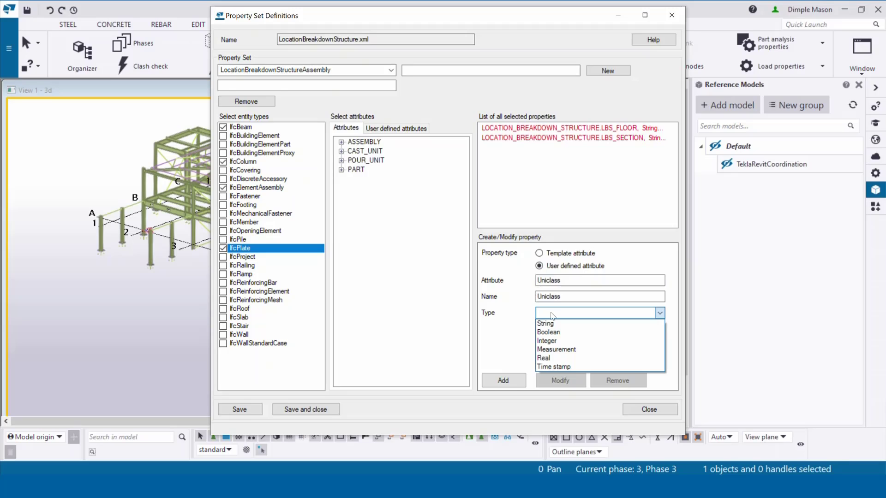
{"action": "left_click", "coordinate": [553, 323]}
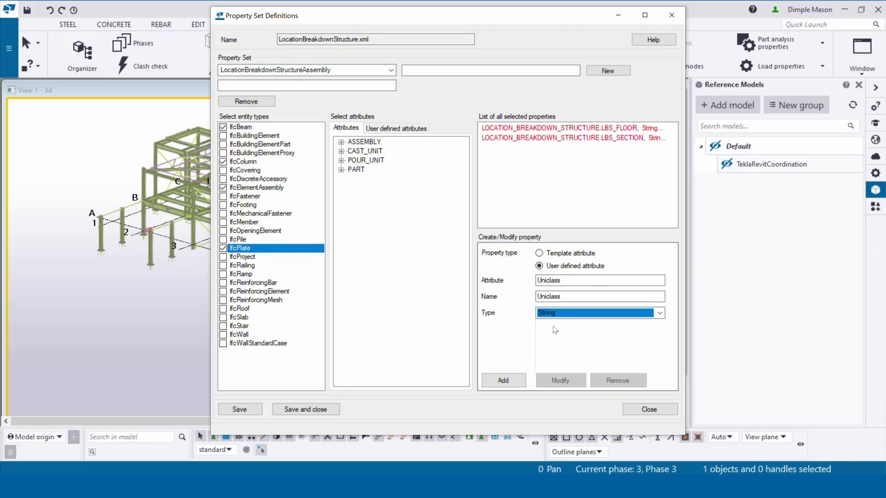
{"action": "left_click", "coordinate": [498, 381]}
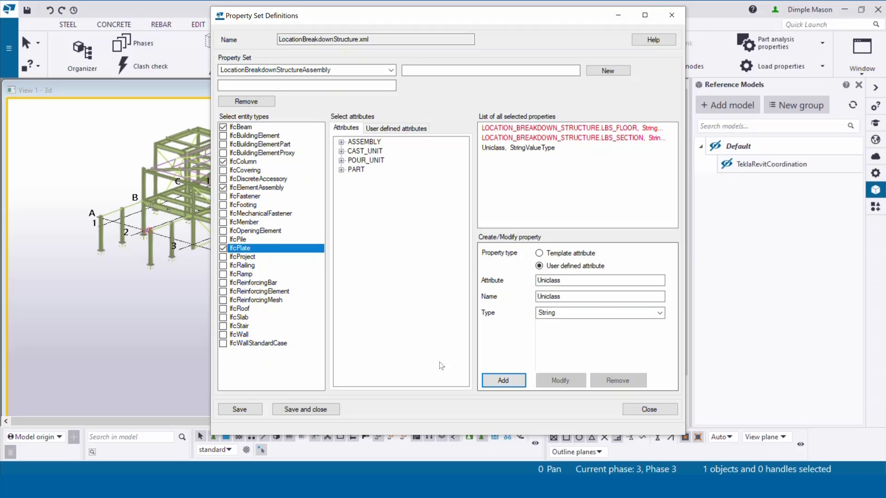
{"action": "left_click", "coordinate": [297, 410]}
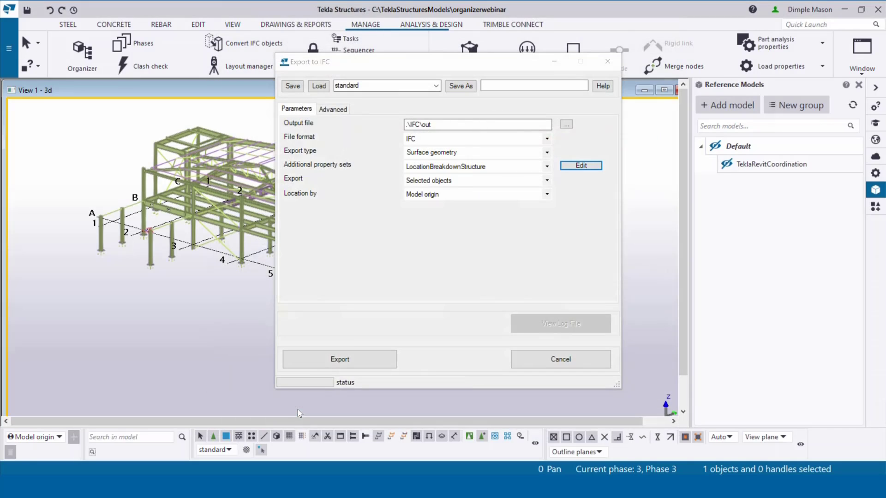
- Select the part of the structure around grid lines 4 to 5 in the 3D view and export the selected objects to IFC
{"action": "middle_click_drag", "start_coordinate": [219, 196], "coordinate": [112, 184]}
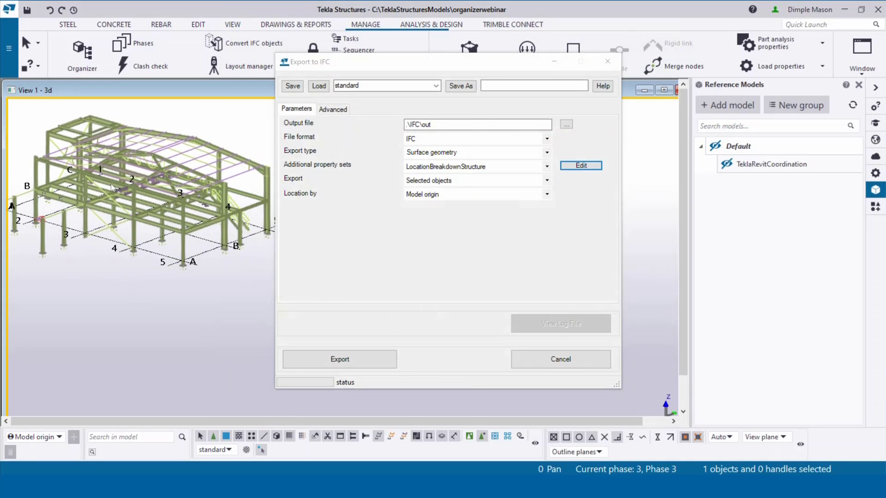
{"action": "scroll", "coordinate": [119, 189], "scroll_direction": "down", "scroll_amount": 1}
{"action": "left_click_drag", "start_coordinate": [216, 276], "coordinate": [148, 196]}
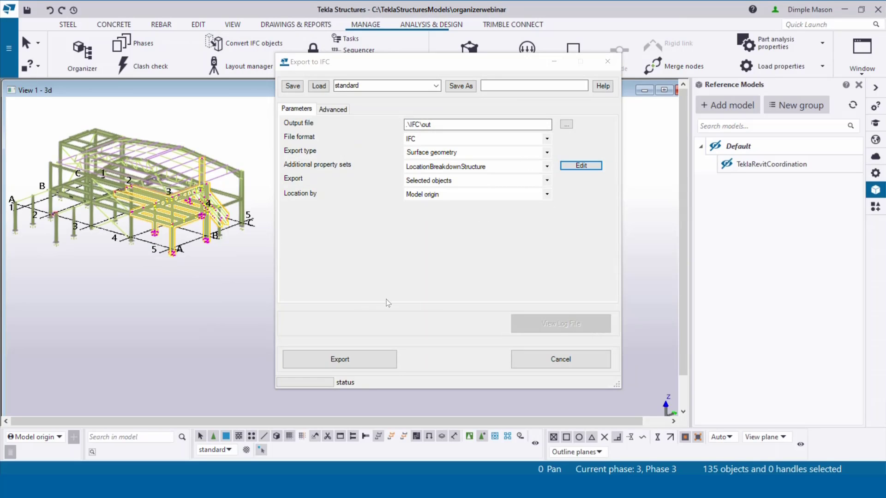
{"action": "left_click", "coordinate": [336, 359]}
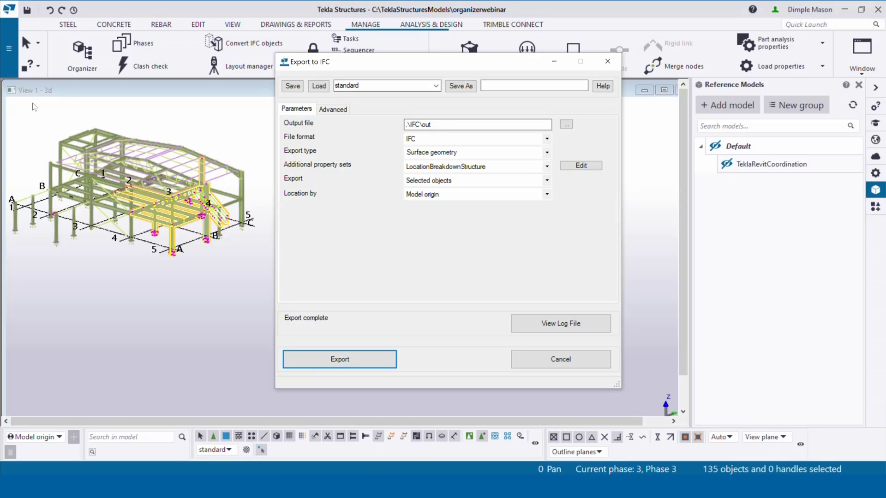
- Open the model folder, go to its IFC subfolder, and open the exported out IFC file in Trimble Connect
{"action": "left_click", "coordinate": [9, 48]}
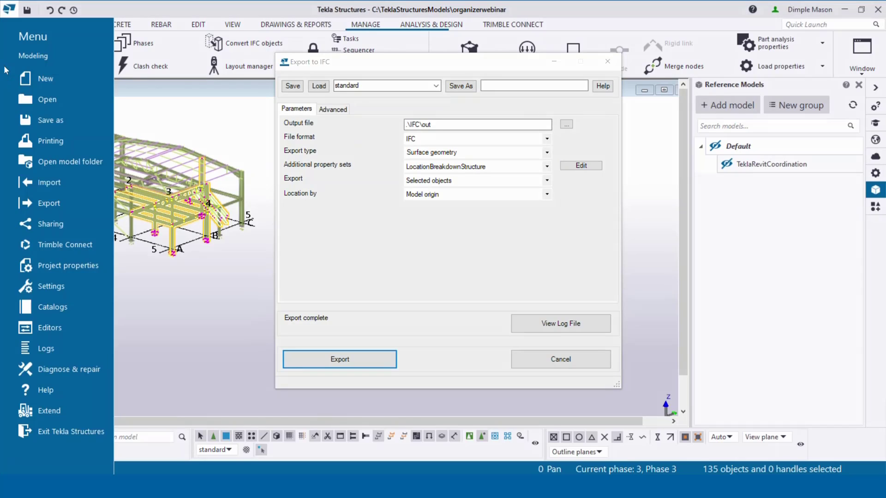
{"action": "left_click", "coordinate": [69, 164]}
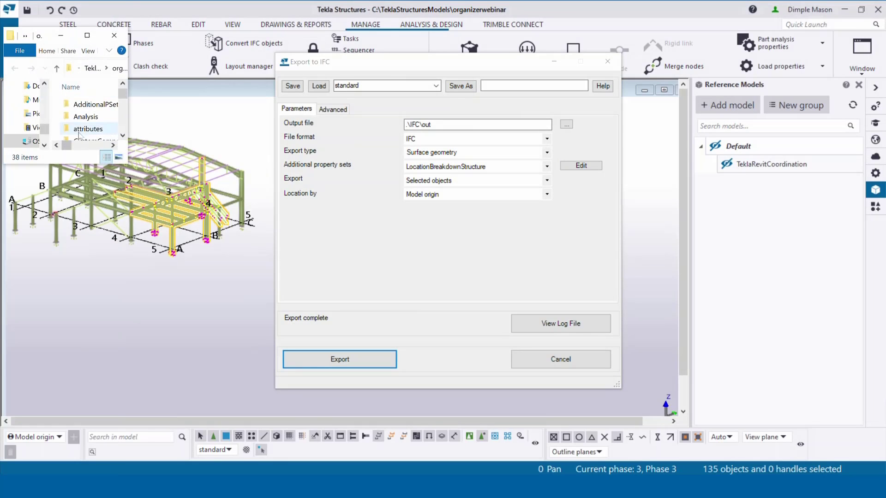
{"action": "left_click_drag", "start_coordinate": [129, 162], "coordinate": [422, 349]}
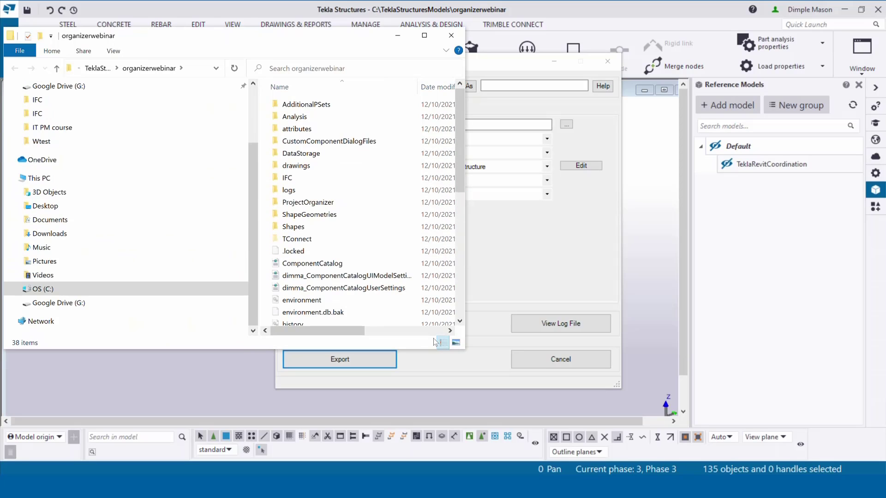
{"action": "double_click", "coordinate": [339, 180]}
{"action": "right_click", "coordinate": [293, 104]}
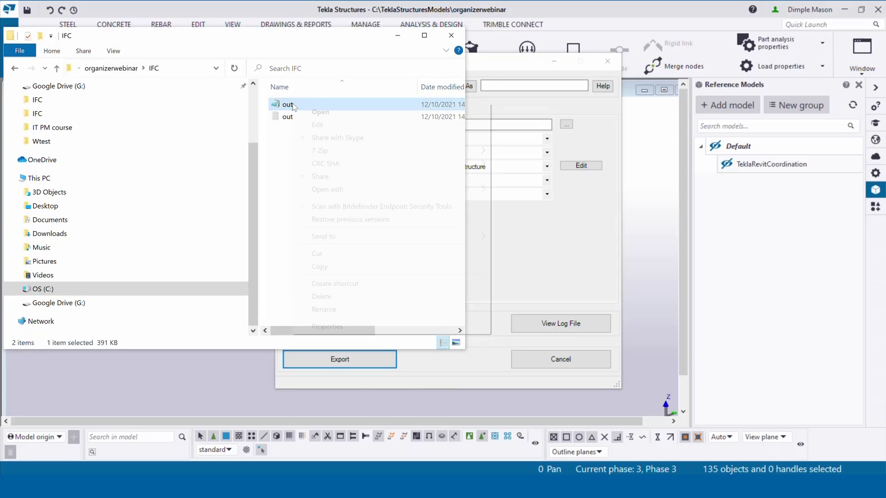
{"action": "mouse_move", "coordinate": [343, 190]}
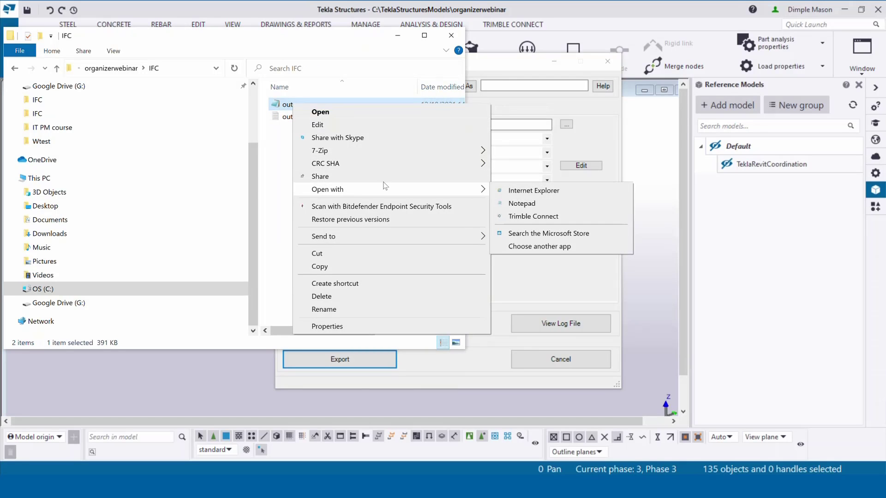
{"action": "left_click", "coordinate": [533, 217]}
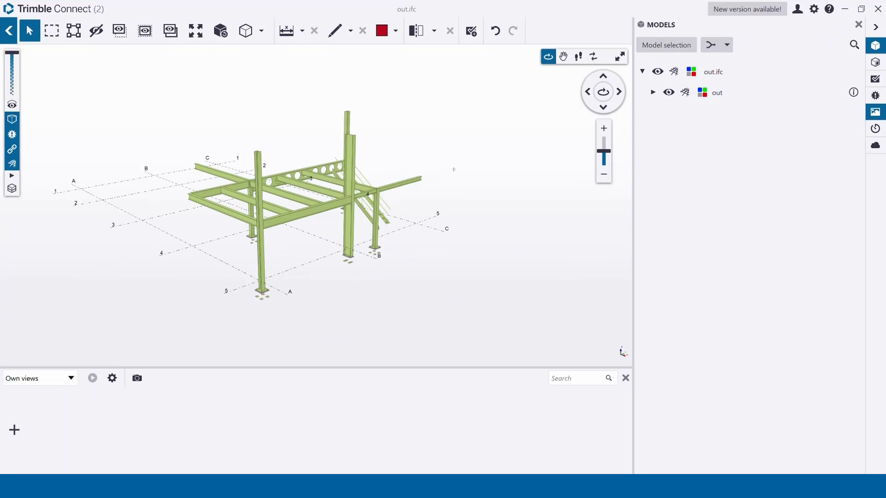
- Select the tall column near grid B in the exported model and examine its LocationBreakdownStructureAssembly attributes, including Uniclass
{"action": "left_click_drag", "start_coordinate": [346, 160], "coordinate": [352, 162]}
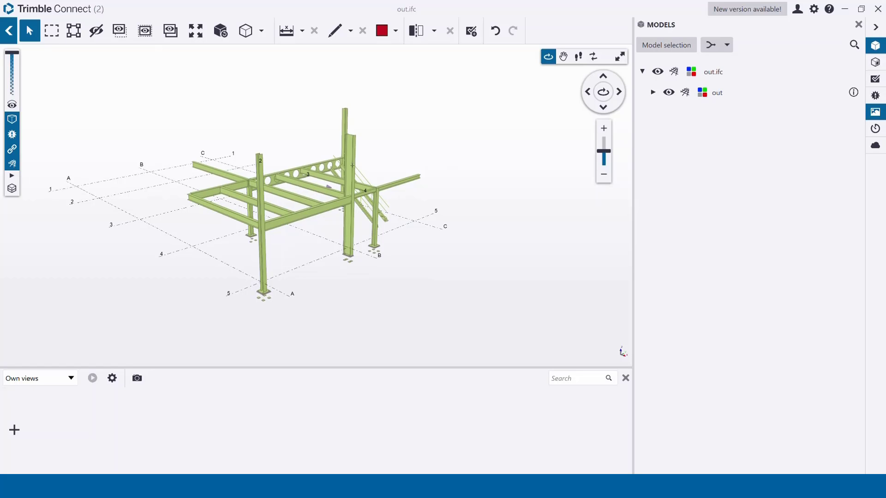
{"action": "double_click", "coordinate": [353, 164]}
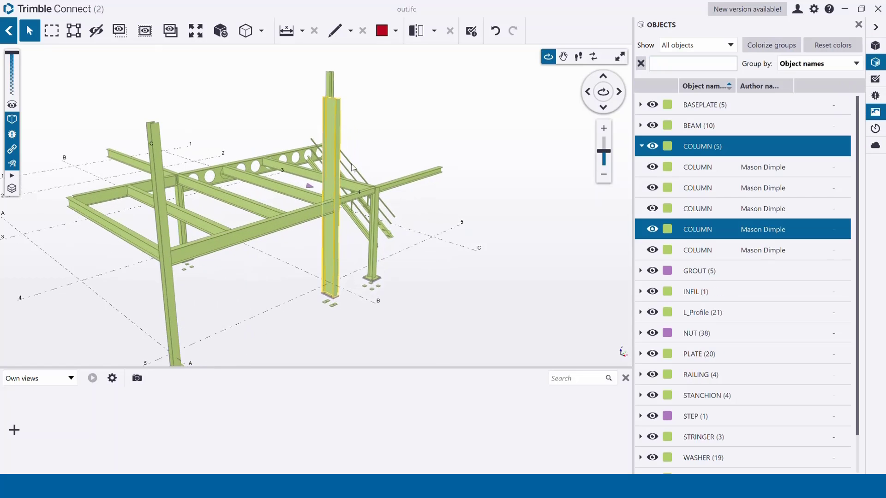
{"action": "double_click", "coordinate": [725, 233]}
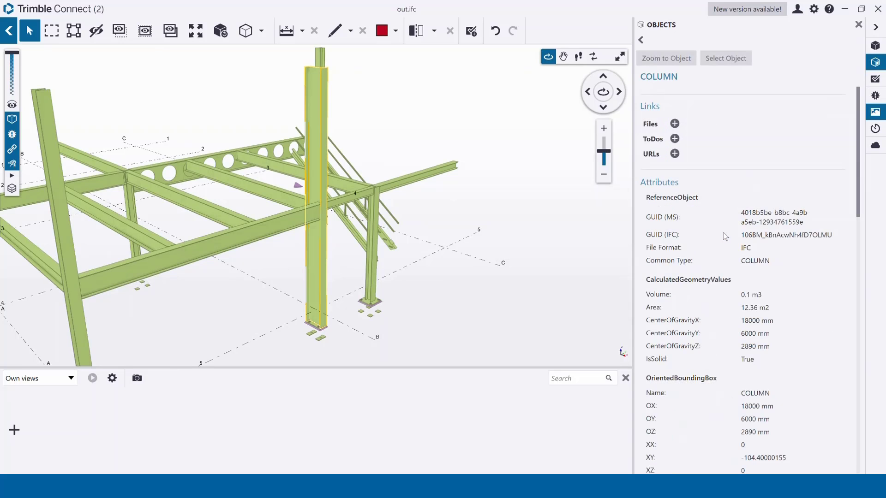
{"action": "scroll", "coordinate": [724, 231], "scroll_direction": "down", "scroll_amount": 15}
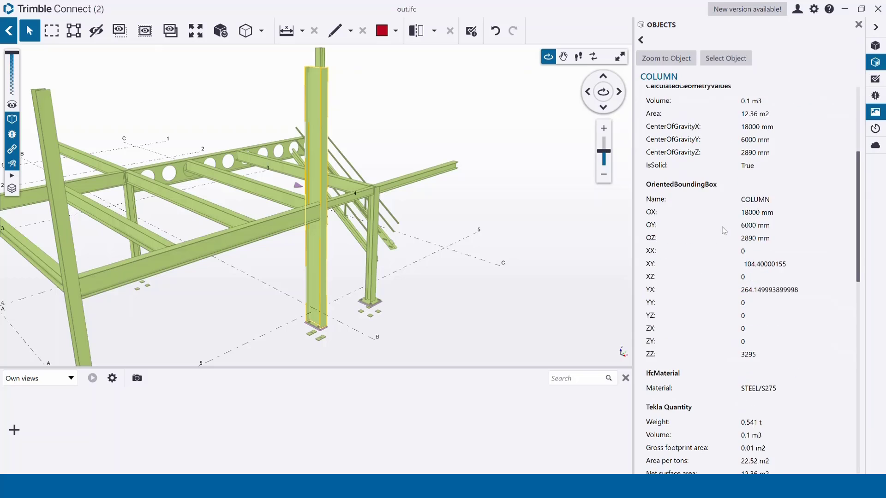
{"action": "scroll", "coordinate": [724, 231], "scroll_direction": "down", "scroll_amount": 12}
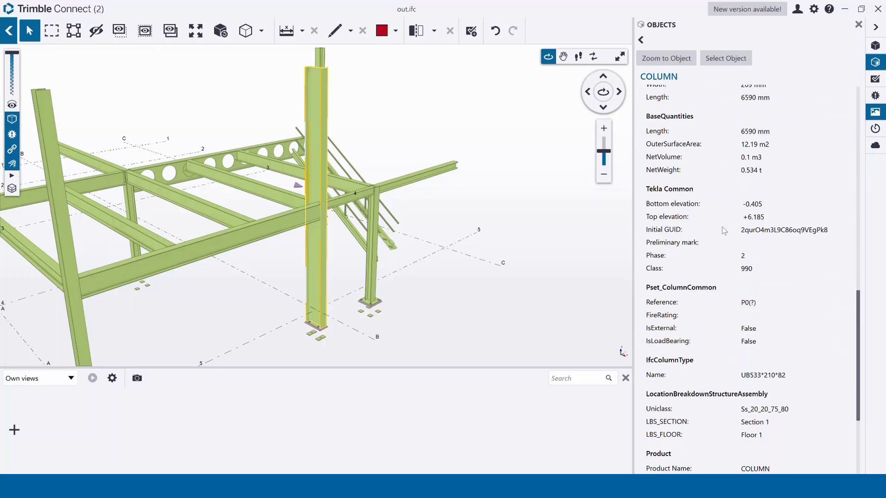
{"action": "scroll", "coordinate": [724, 230], "scroll_direction": "down", "scroll_amount": 1}
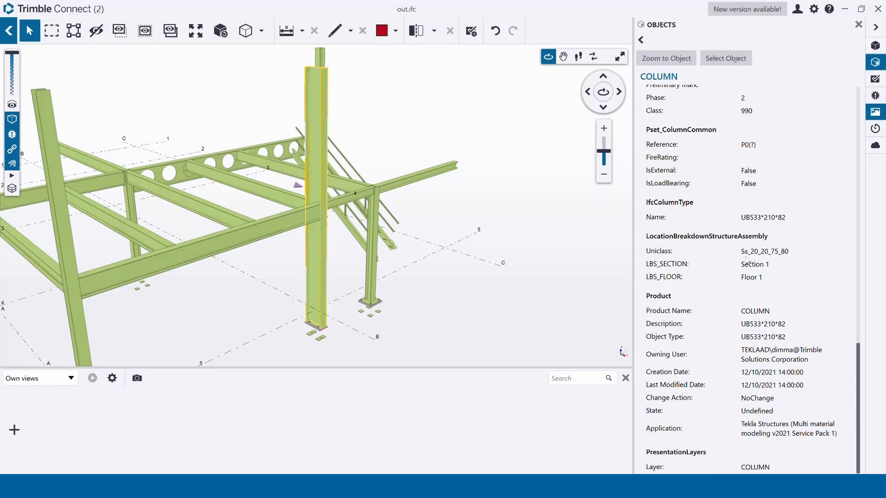
- Check the selected column's Uniclass, LBS_SECTION and LBS_FLOOR values in its LocationBreakdownStructureAssembly property set
{"action": "double_click", "coordinate": [794, 252]}
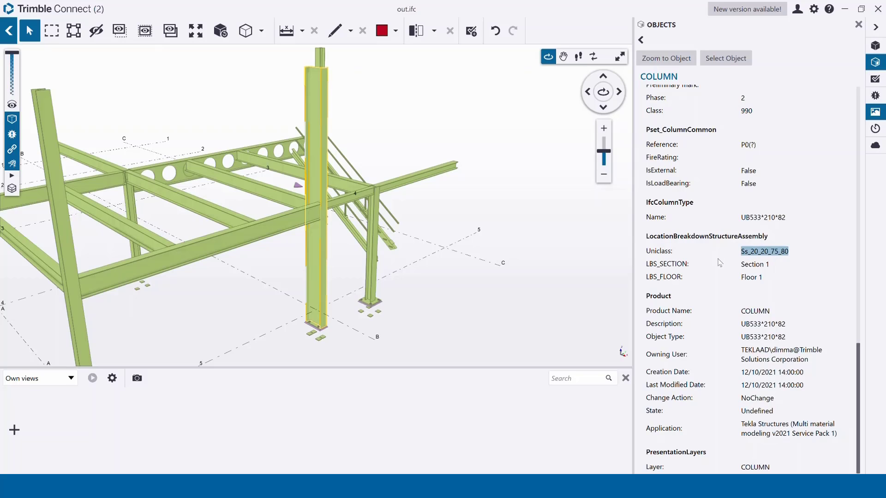
{"action": "double_click", "coordinate": [770, 266]}
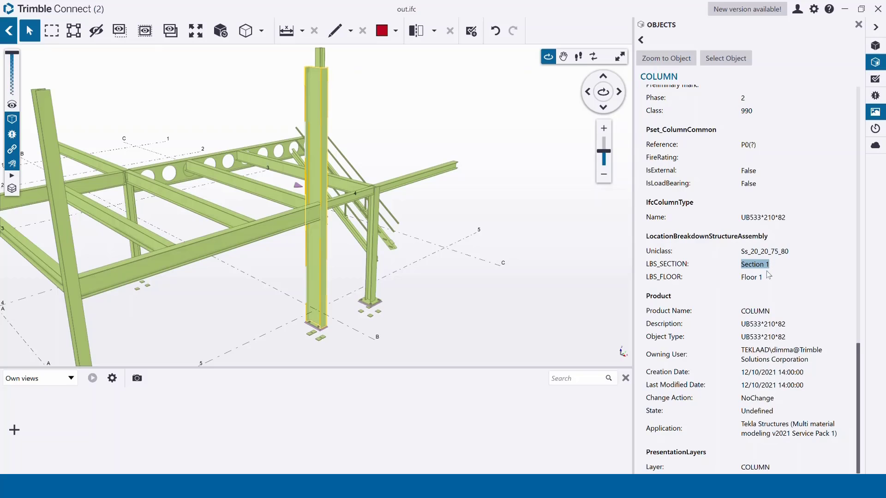
{"action": "double_click", "coordinate": [764, 279]}
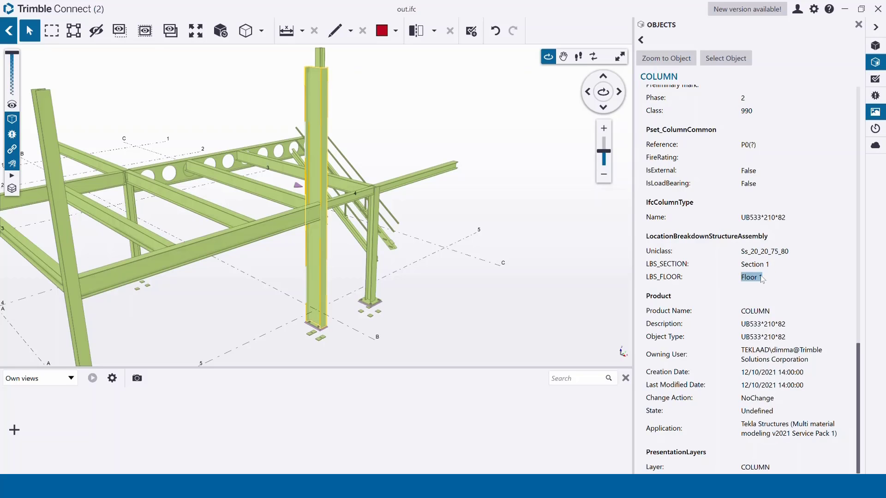
- Close Trimble Connect, the IFC folder window and the Export to IFC dialog to return to the full 3D model in Tekla Structures
{"action": "left_click", "coordinate": [878, 9]}
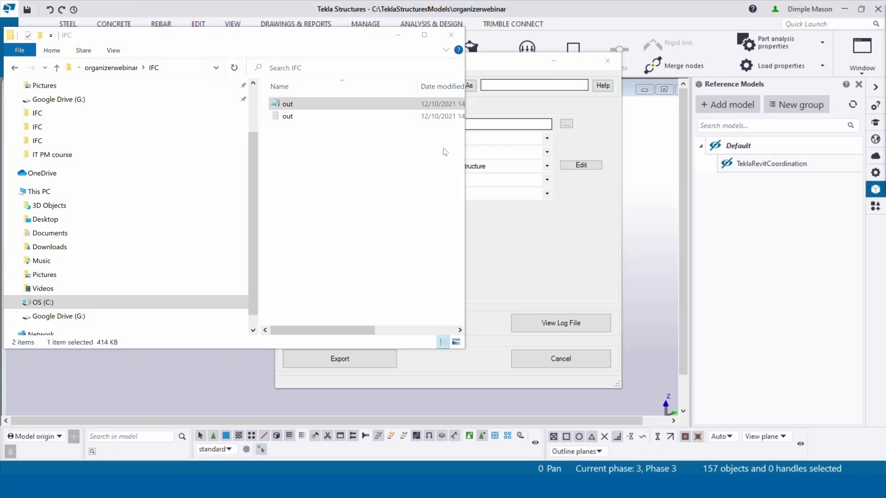
{"action": "left_click", "coordinate": [454, 34]}
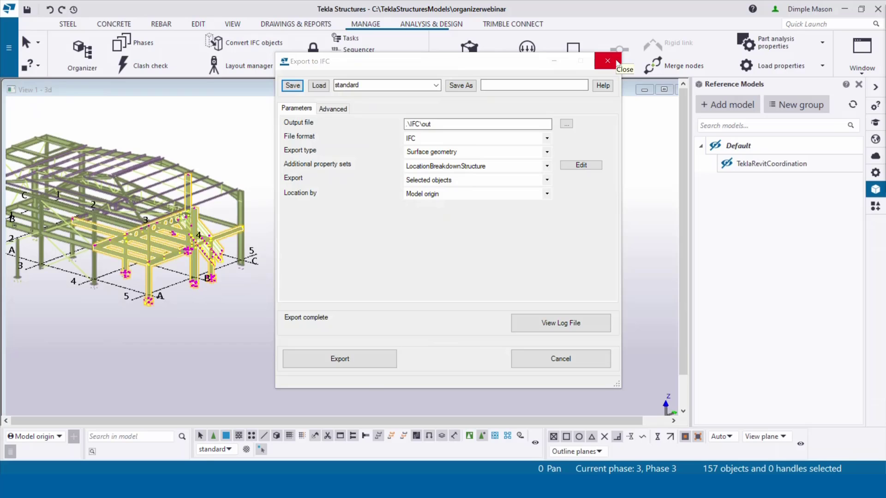
{"action": "left_click", "coordinate": [616, 63]}
{"action": "scroll", "coordinate": [273, 235], "scroll_direction": "down", "scroll_amount": 2}
{"action": "middle_click_drag", "start_coordinate": [280, 233], "coordinate": [481, 231]}
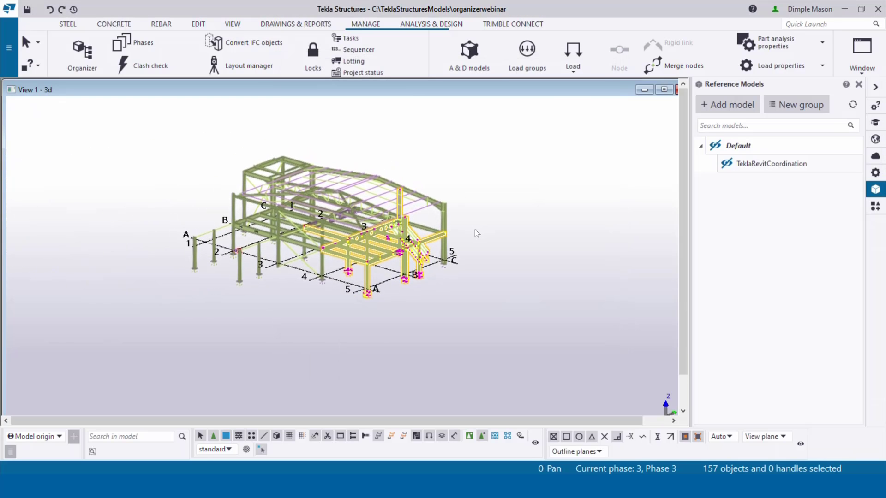